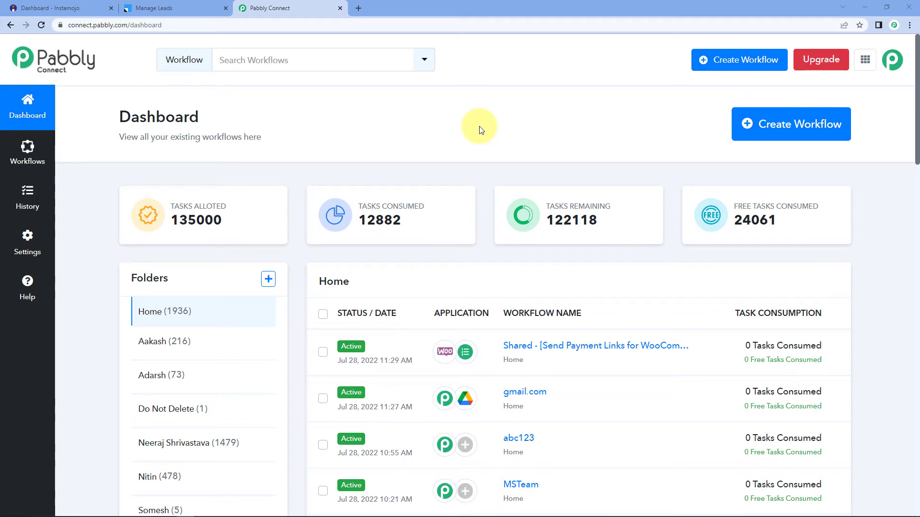
# Open a new browser tab next to the Pabbly Connect dashboard.
pyautogui.click(358, 8)
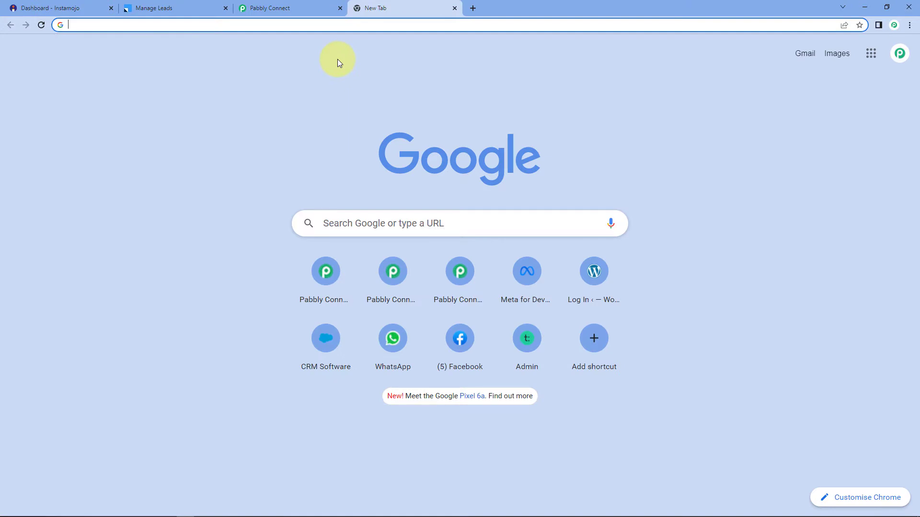
# Load pabbly.com/connect in the new tab, then close that tab.
pyautogui.write('pabbly.co')
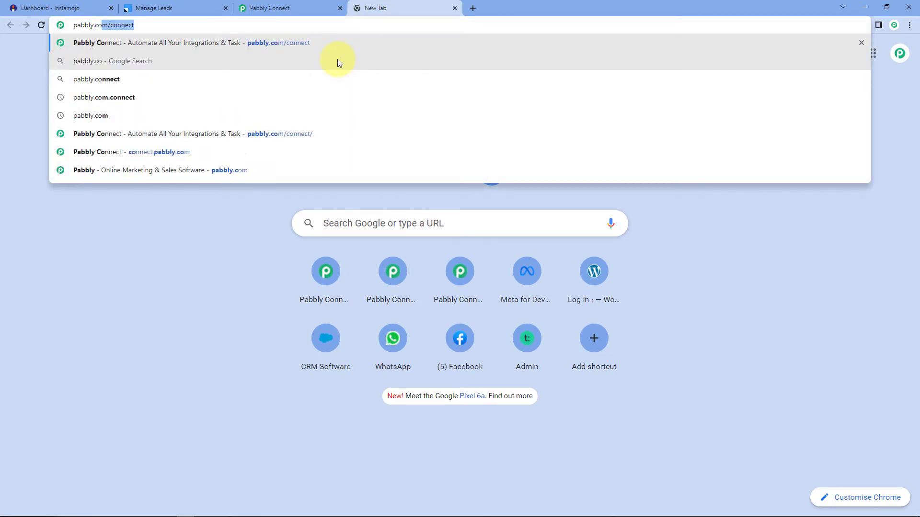
pyautogui.write('m/connect')
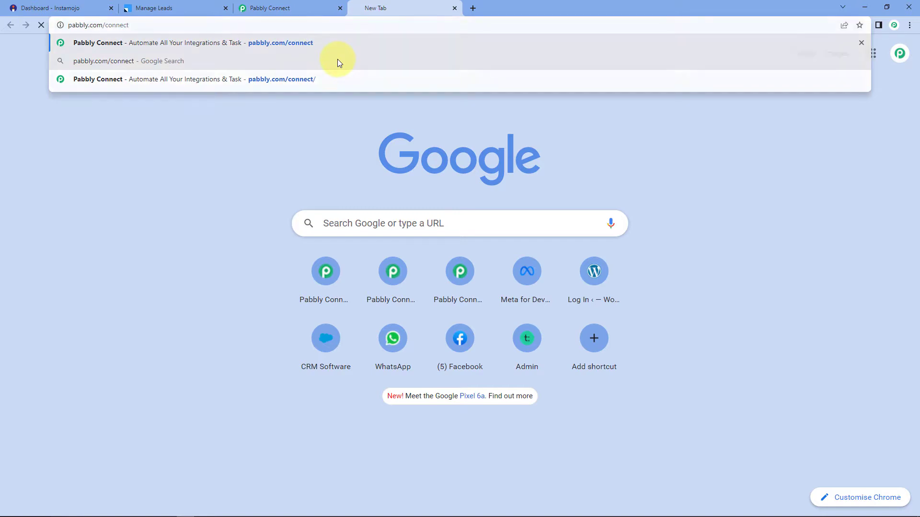
pyautogui.press('Return')
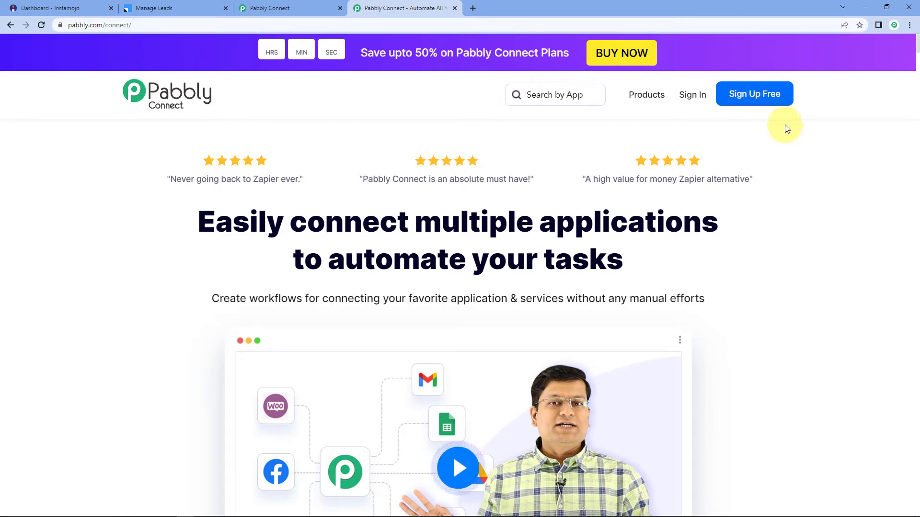
pyautogui.click(454, 8)
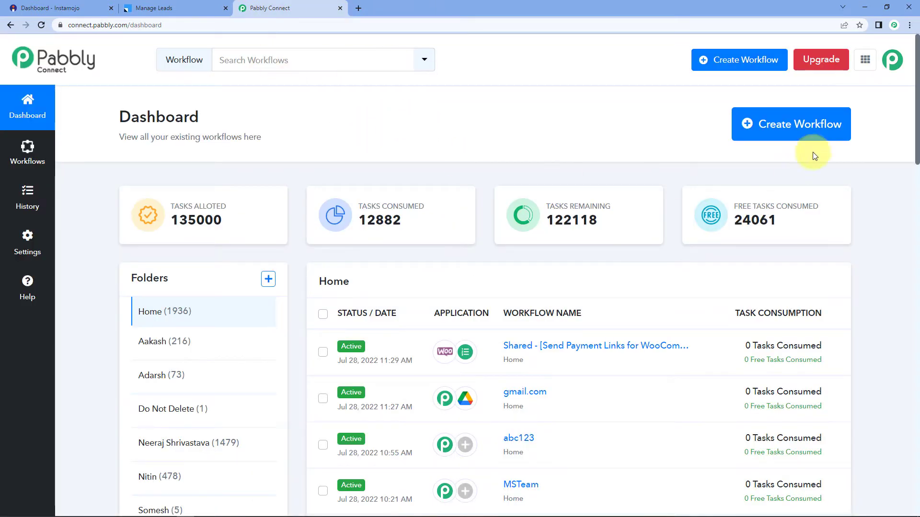
# Start a new workflow, name it 'Instamojo to LeadSquared' and confirm creation.
pyautogui.click(783, 130)
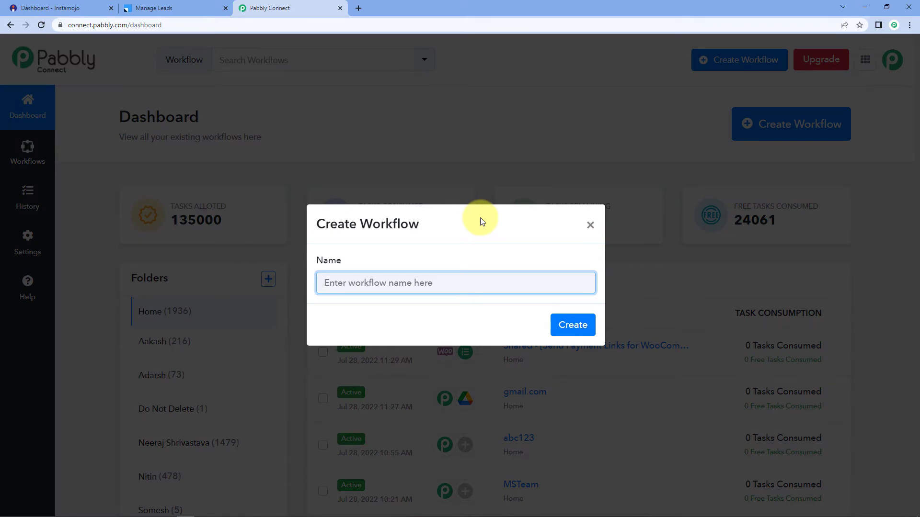
pyautogui.write('I')
pyautogui.write('nstamojo to LeadSquared')
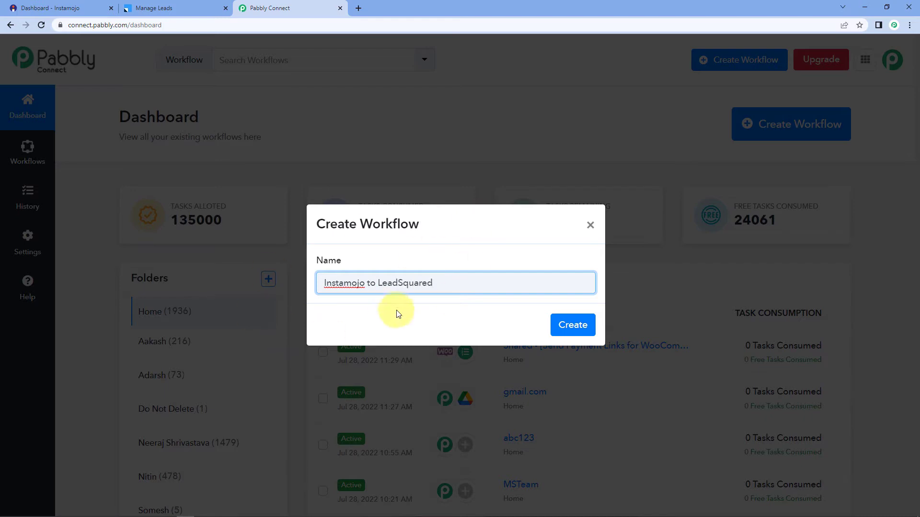
pyautogui.click(579, 328)
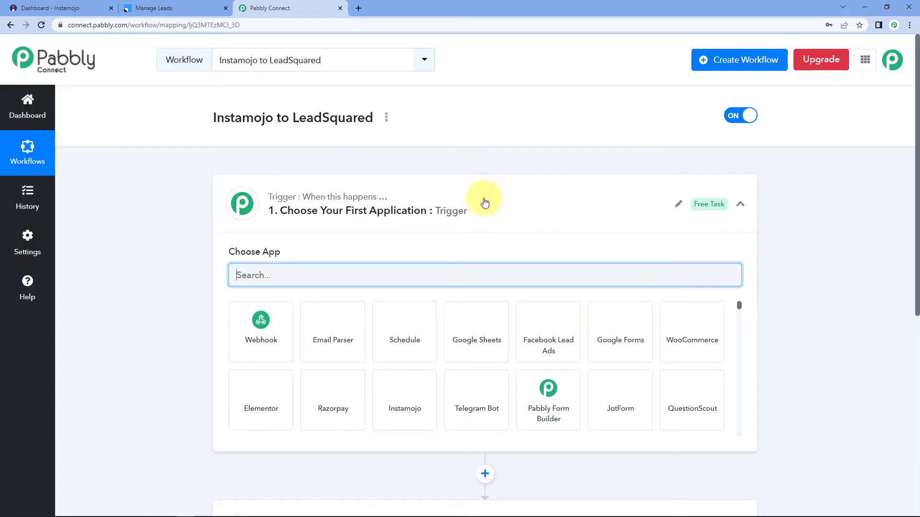
# Set the trigger app to Instamojo, found by searching 'Inst', with the New Sale event.
pyautogui.click(485, 202)
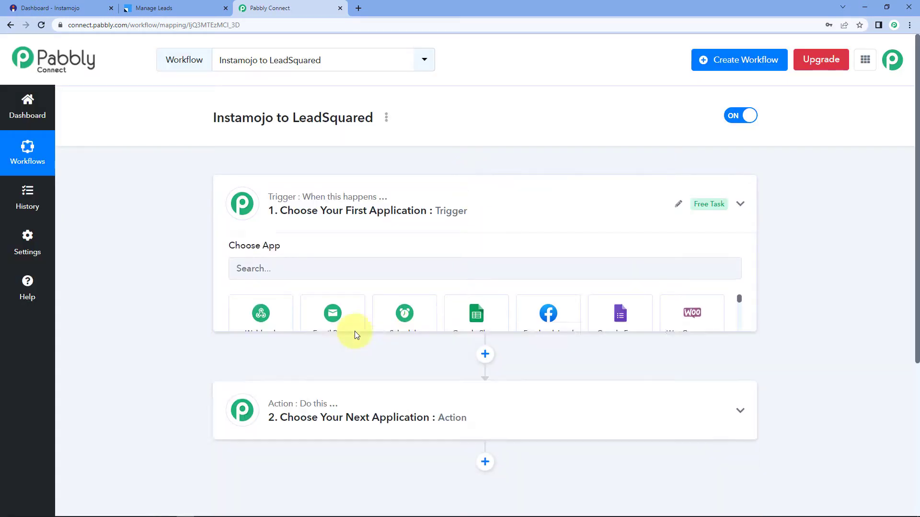
pyautogui.scroll(-1, 199, 220)
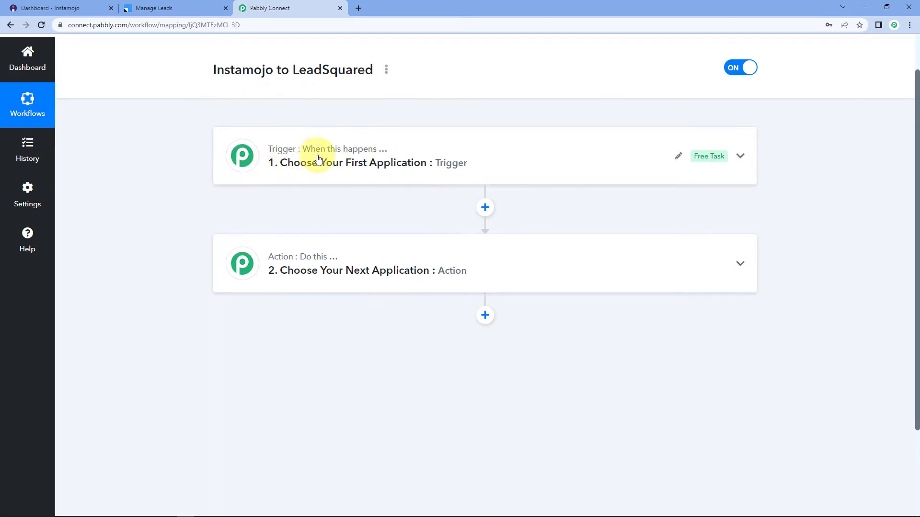
pyautogui.moveTo(266, 267)
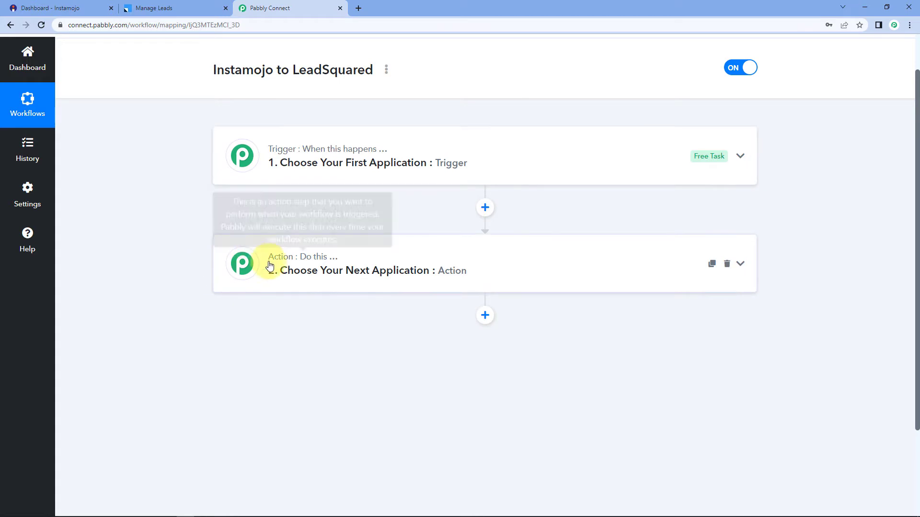
pyautogui.click(302, 163)
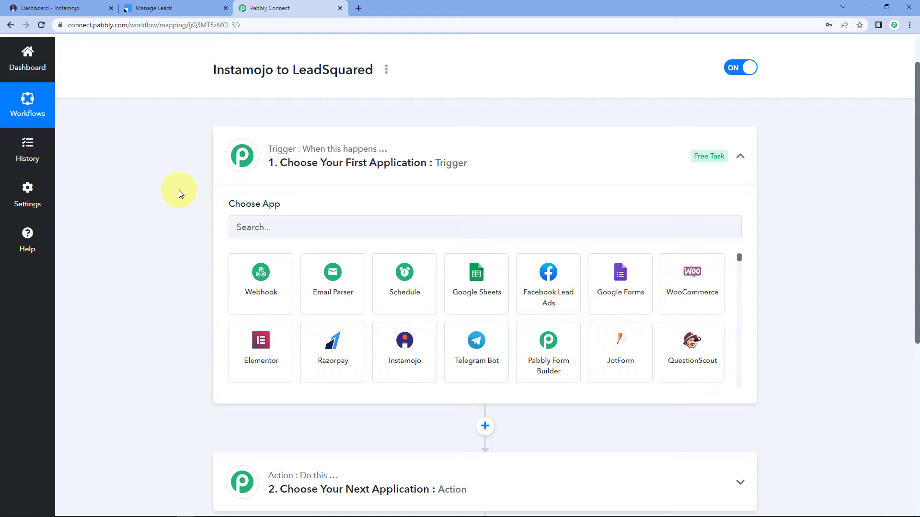
pyautogui.scroll(-2, 179, 189)
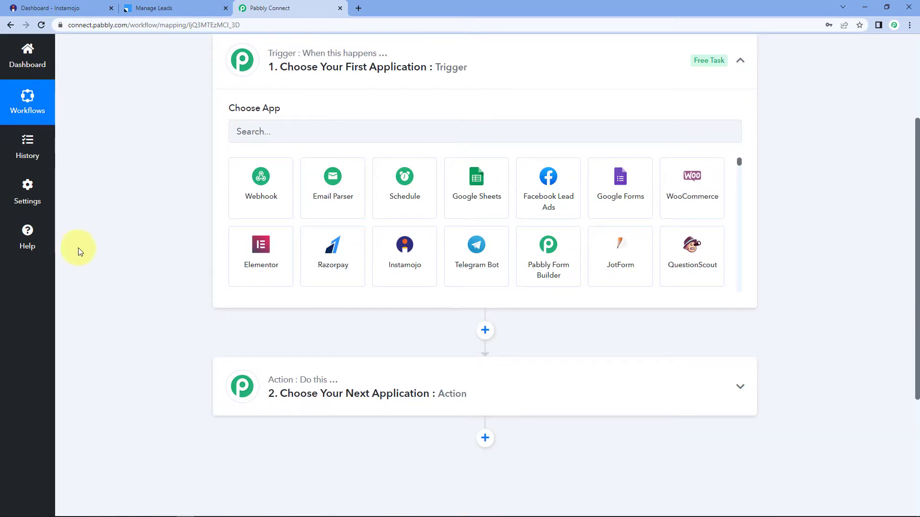
pyautogui.click(286, 135)
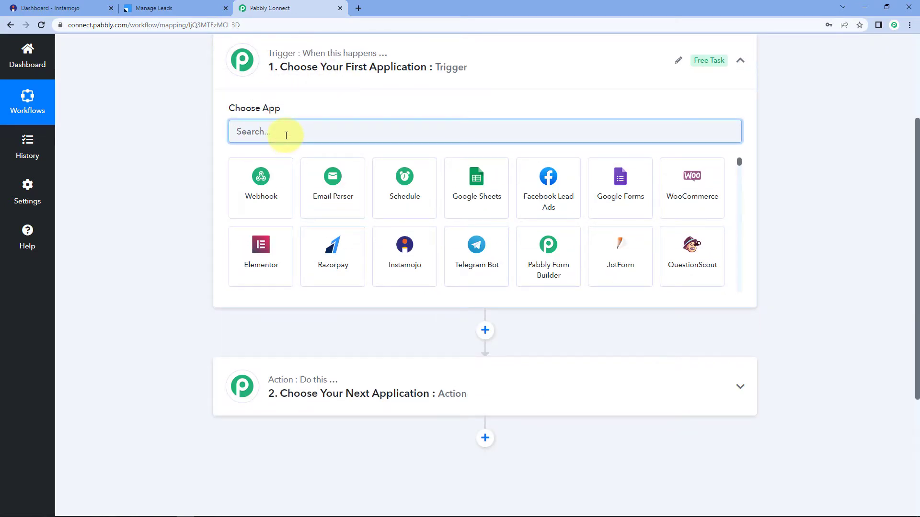
pyautogui.write('I')
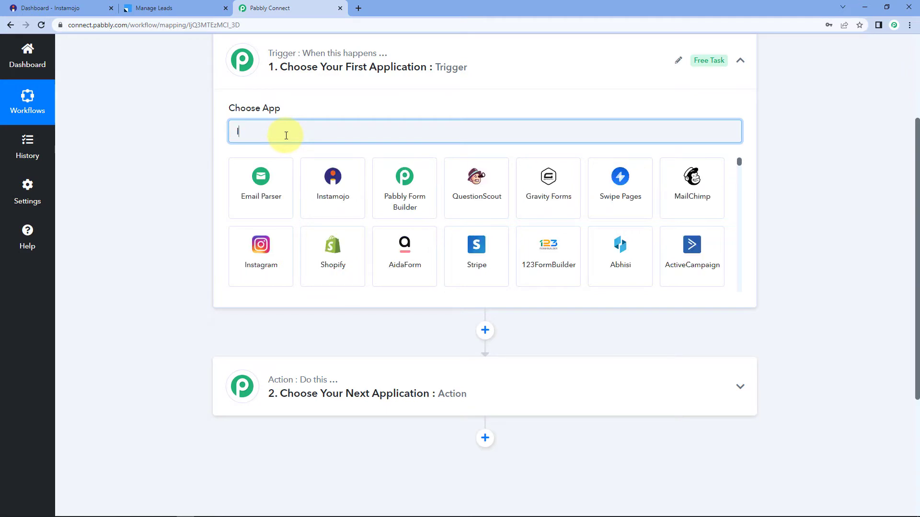
pyautogui.write('nst')
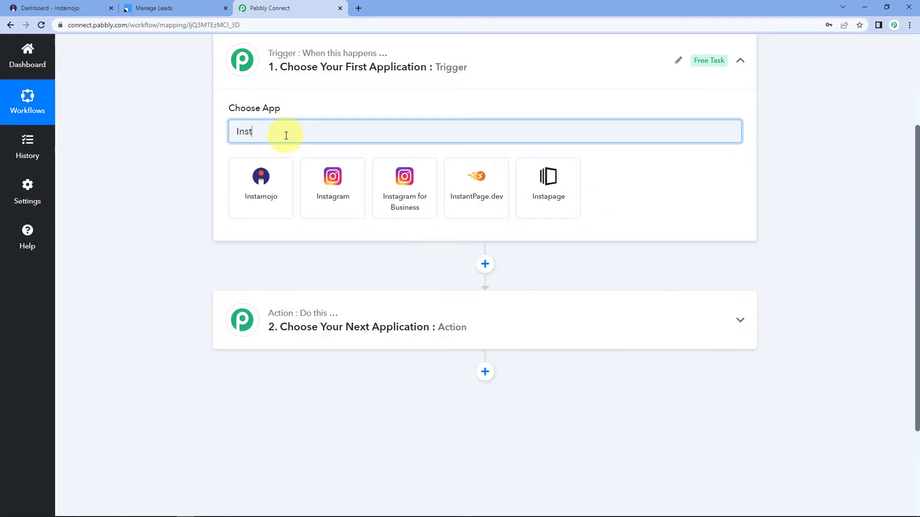
pyautogui.click(277, 167)
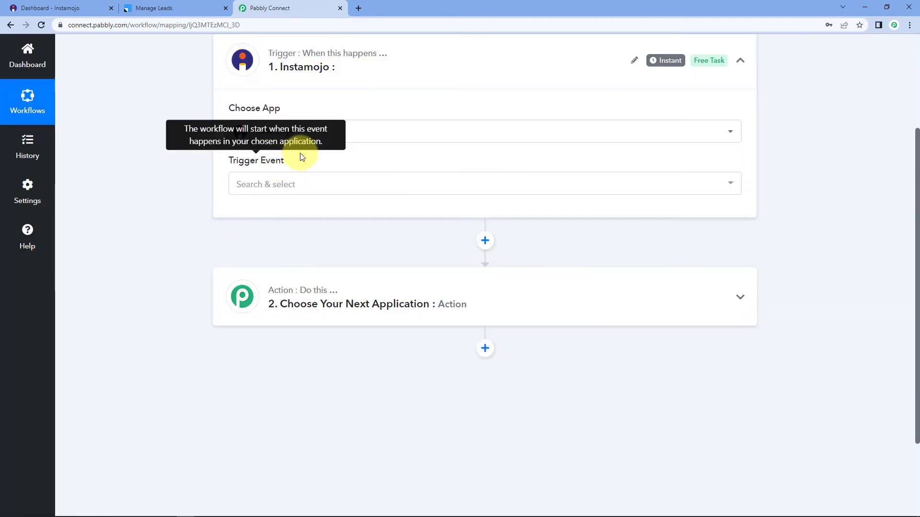
pyautogui.click(292, 187)
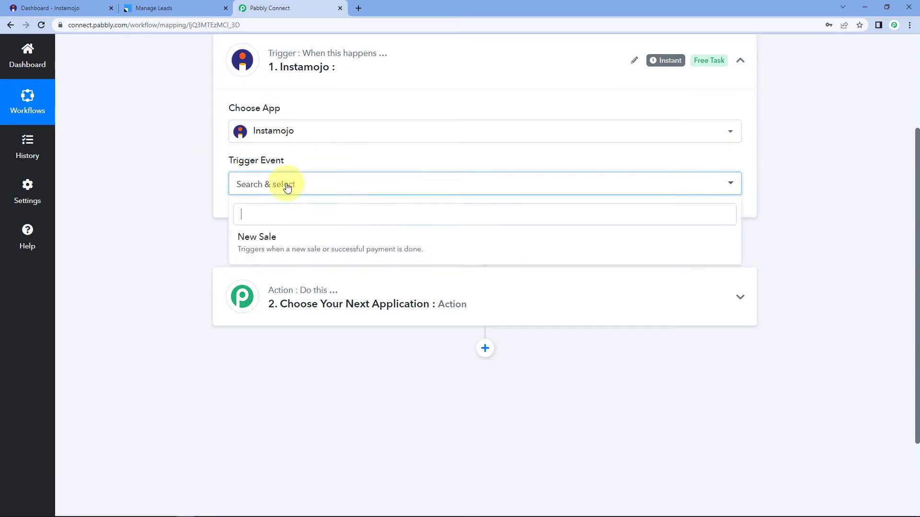
pyautogui.click(281, 241)
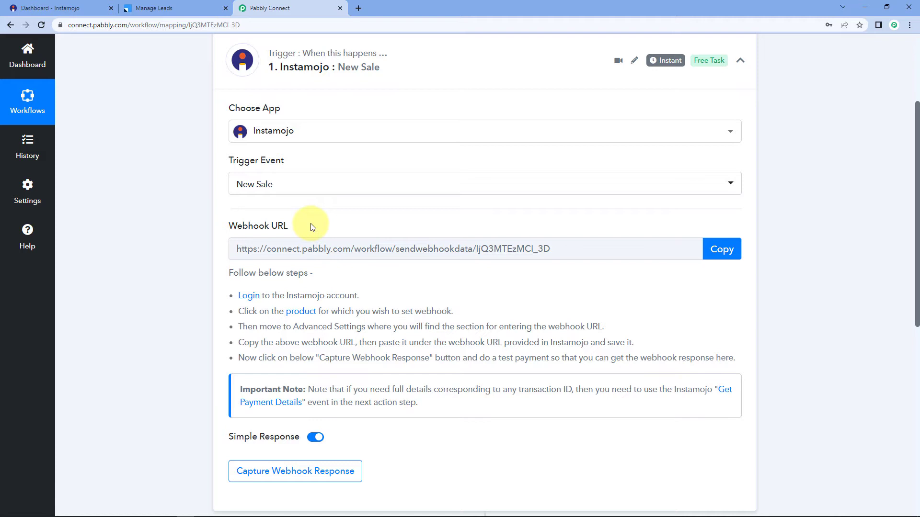
# Copy the Instamojo New Sale trigger's webhook URL so it starts waiting for a response.
pyautogui.click(720, 248)
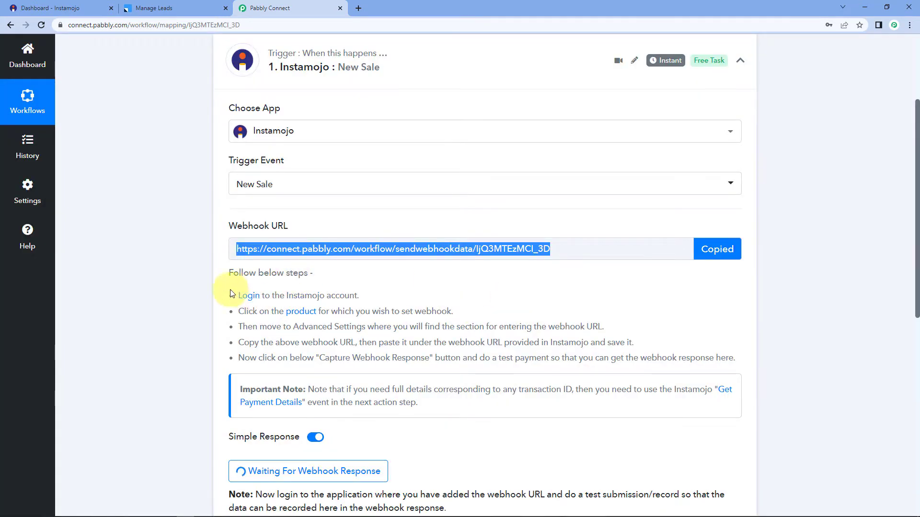
pyautogui.moveTo(236, 294); pyautogui.dragTo(776, 353)
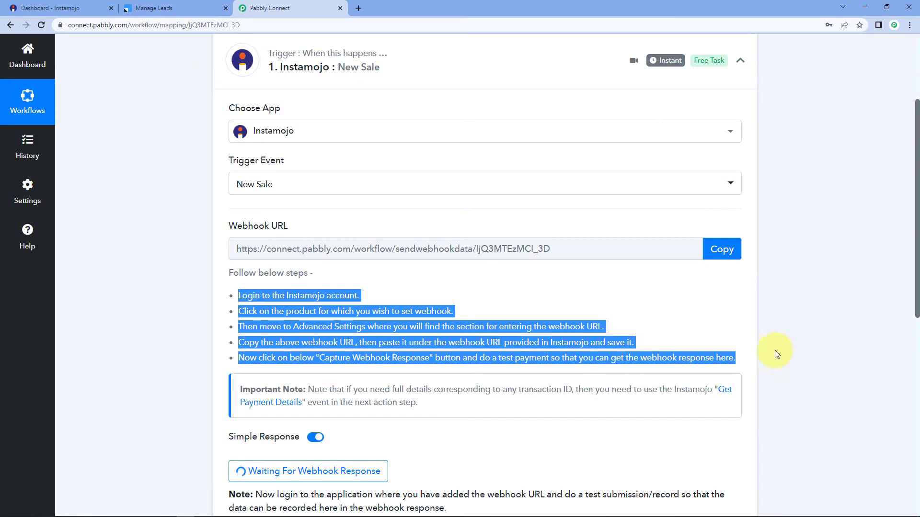
pyautogui.click(684, 318)
pyautogui.moveTo(254, 226)
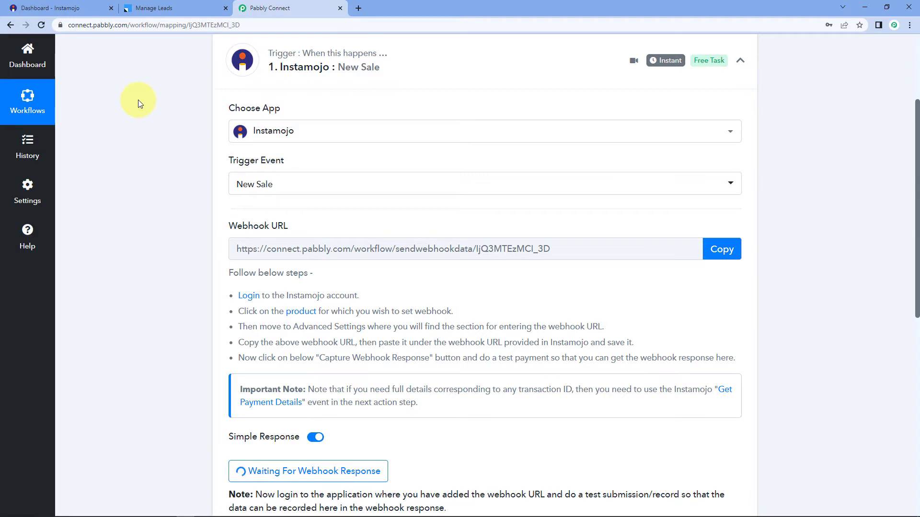
# In Instamojo, start a new payment link and make it a Smart Link.
pyautogui.click(44, 8)
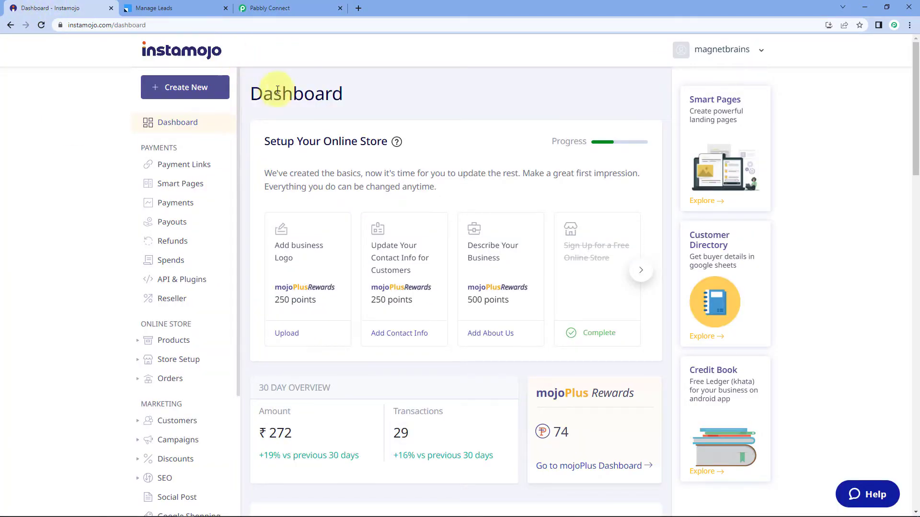
pyautogui.click(182, 87)
pyautogui.moveTo(295, 283)
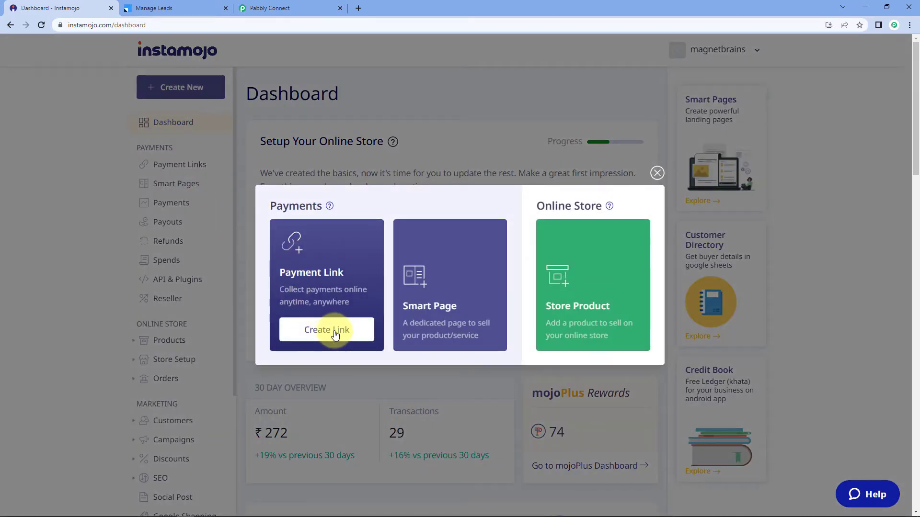
pyautogui.click(316, 329)
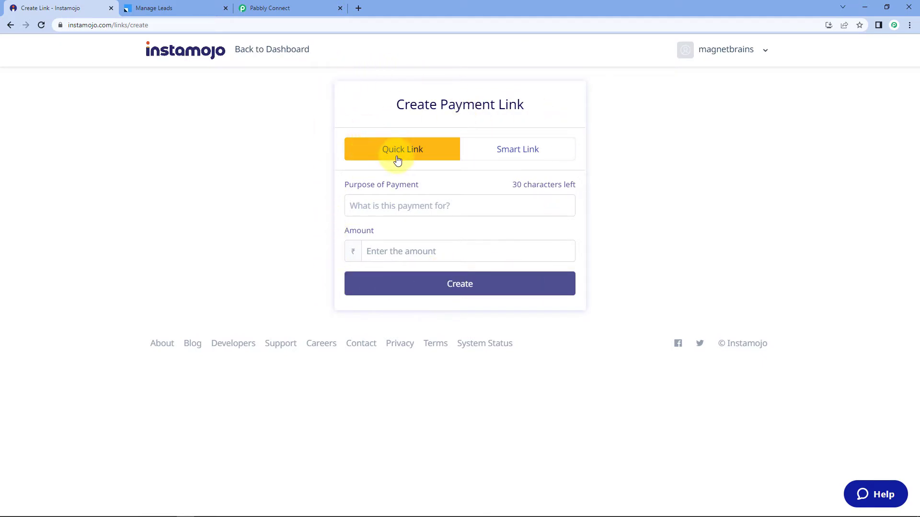
pyautogui.click(544, 159)
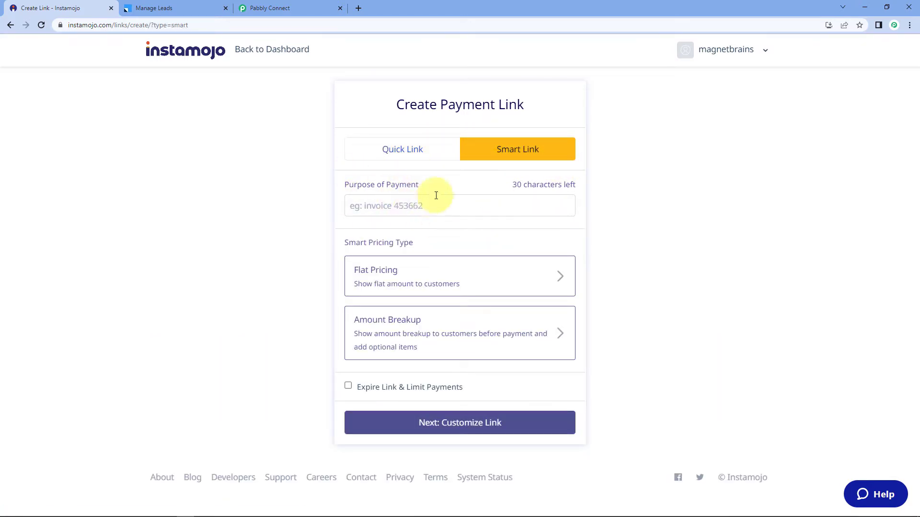
# Enter purpose 'PHP Course' with a flat ₹9 amount and continue to customization.
pyautogui.click(388, 205)
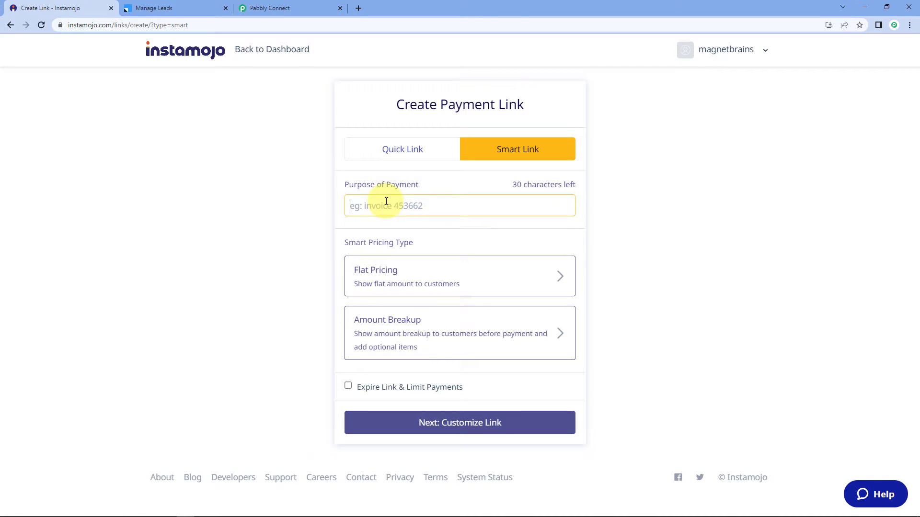
pyautogui.write('PHP Course')
pyautogui.click(267, 229)
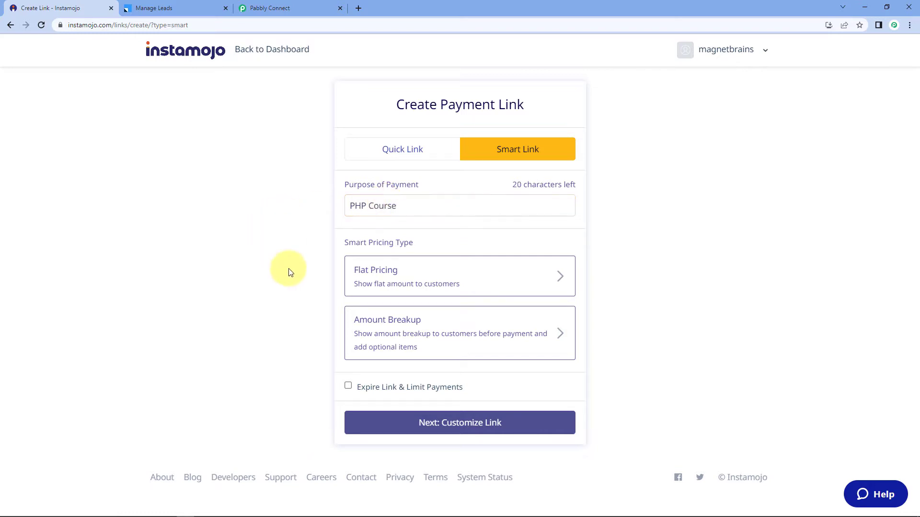
pyautogui.click(457, 276)
pyautogui.click(383, 289)
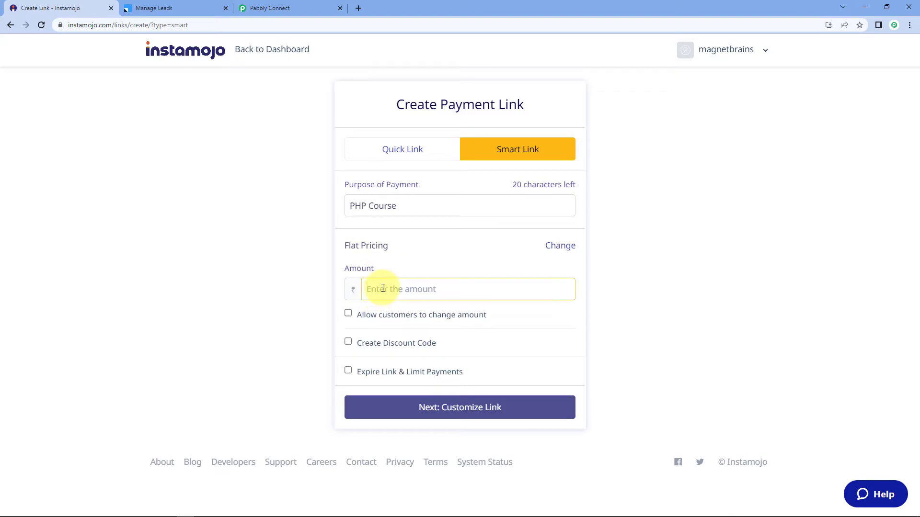
pyautogui.write('9')
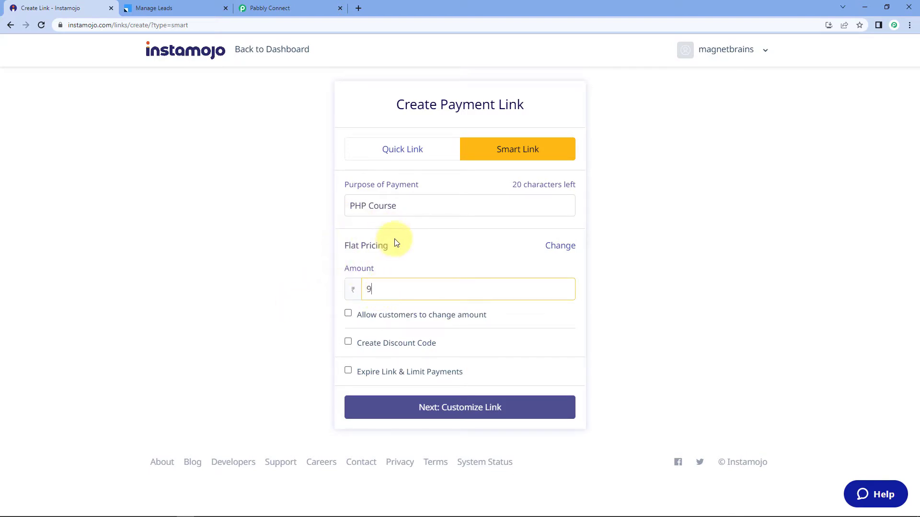
pyautogui.click(307, 260)
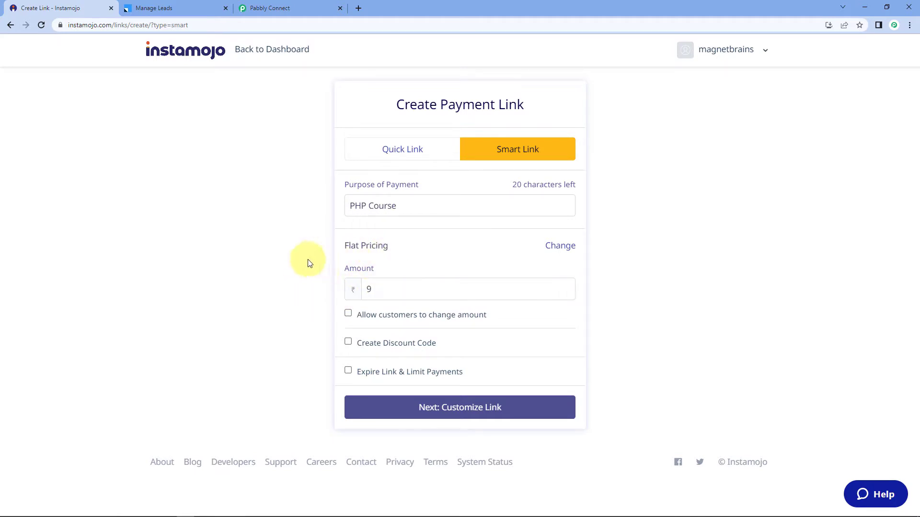
pyautogui.click(470, 410)
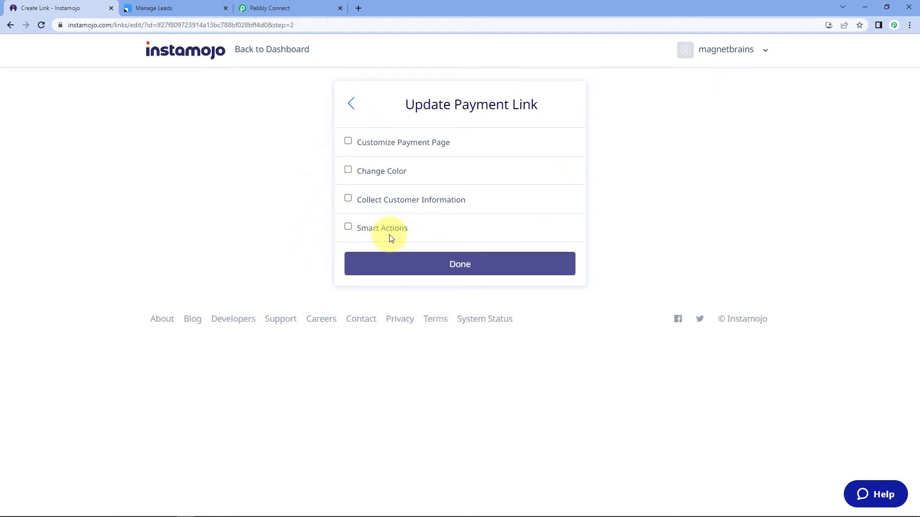
# Enable the Smart Actions webhook, paste in the Pabbly webhook URL, and finish the link.
pyautogui.click(348, 228)
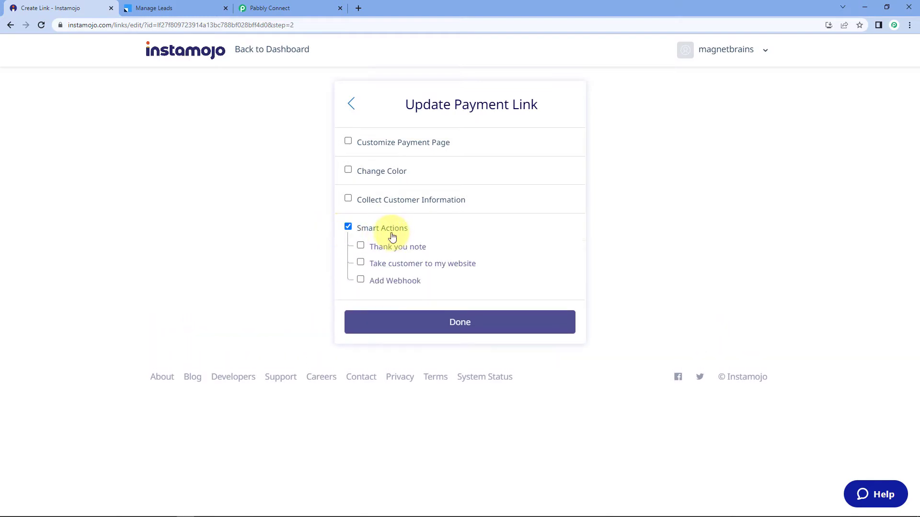
pyautogui.click(360, 281)
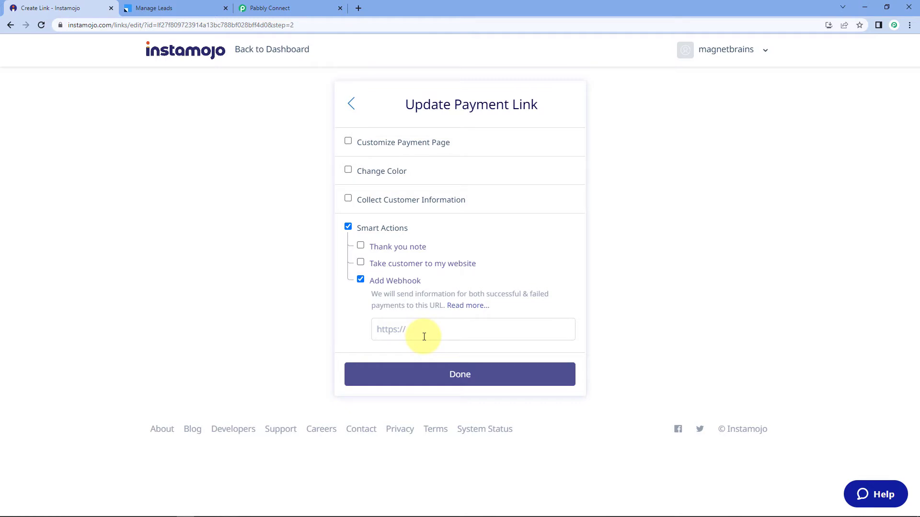
pyautogui.click(296, 7)
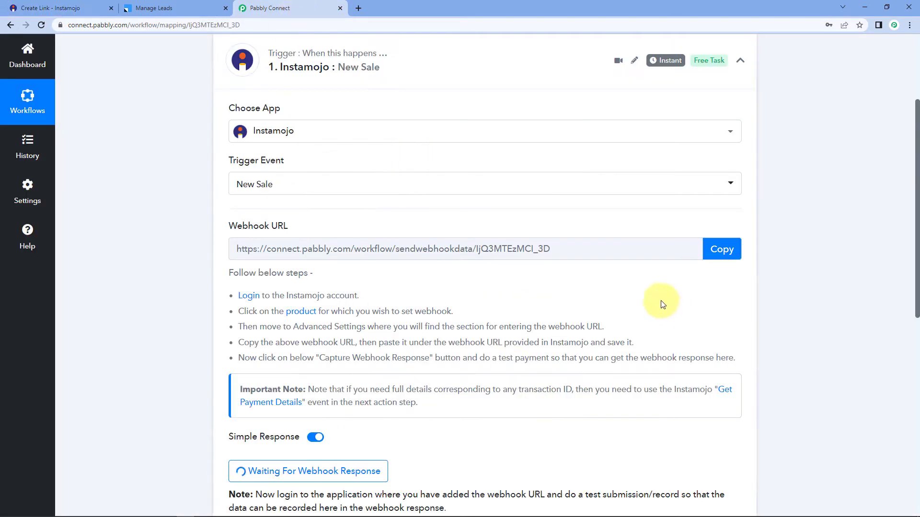
pyautogui.click(721, 250)
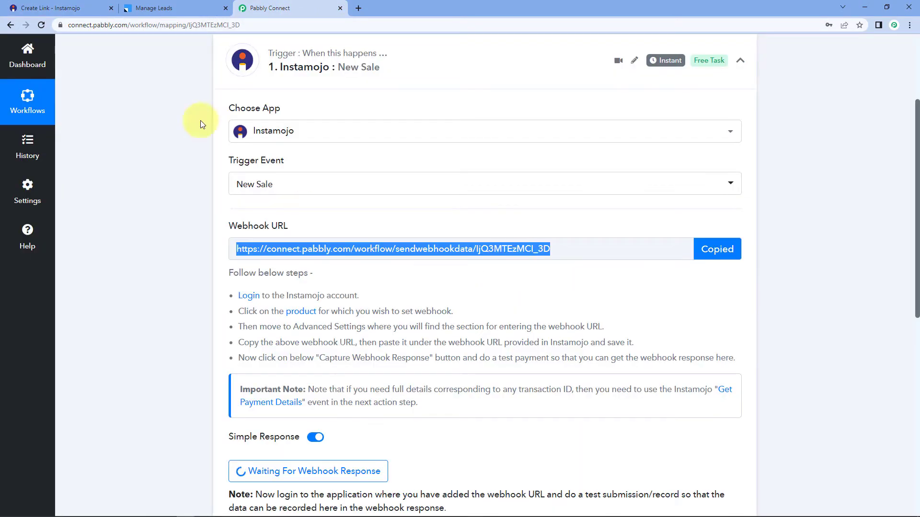
pyautogui.click(90, 8)
pyautogui.rightClick(398, 330)
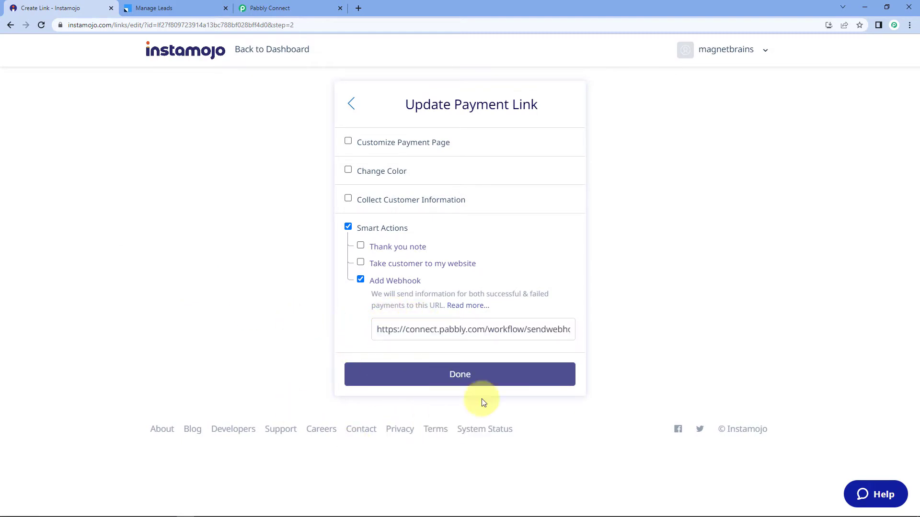
pyautogui.click(434, 374)
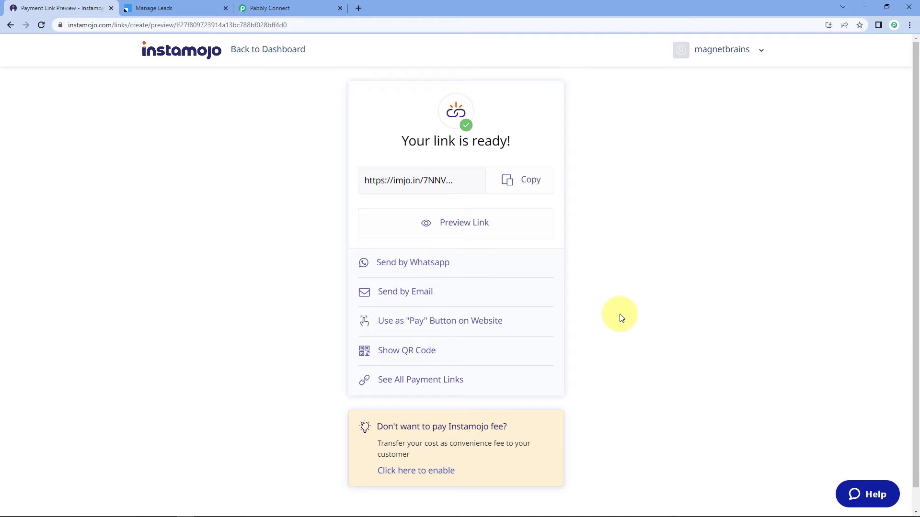
# Copy the new short payment link and load it in a new browser tab.
pyautogui.click(508, 182)
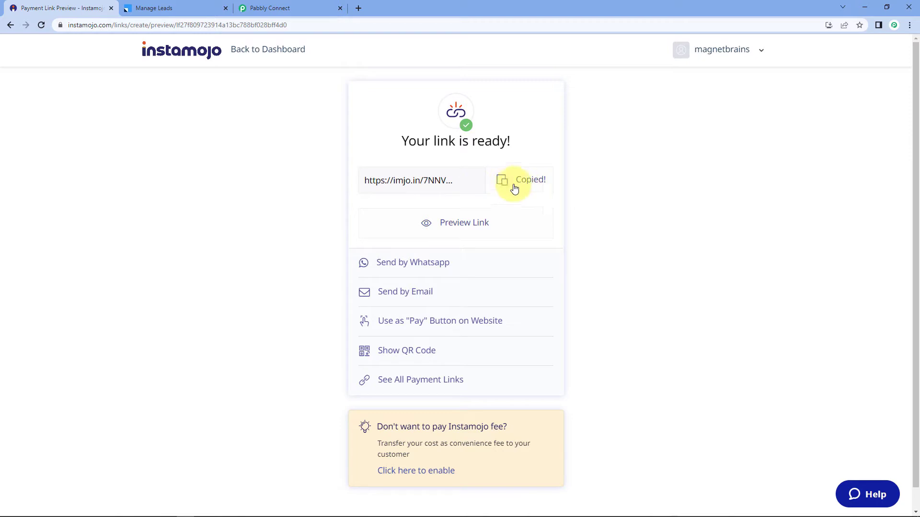
pyautogui.click(362, 5)
pyautogui.hotkey('ctrl', 'v')
pyautogui.press('Return')
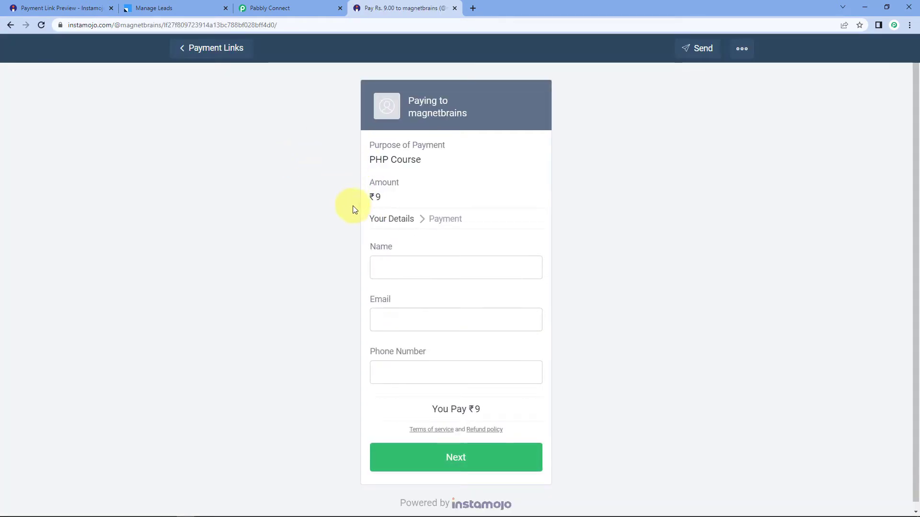
# Review the ₹9 PHP Course page, then enter the dummy buyer name and demo e-mail.
pyautogui.moveTo(457, 160); pyautogui.dragTo(361, 197)
pyautogui.click(334, 185)
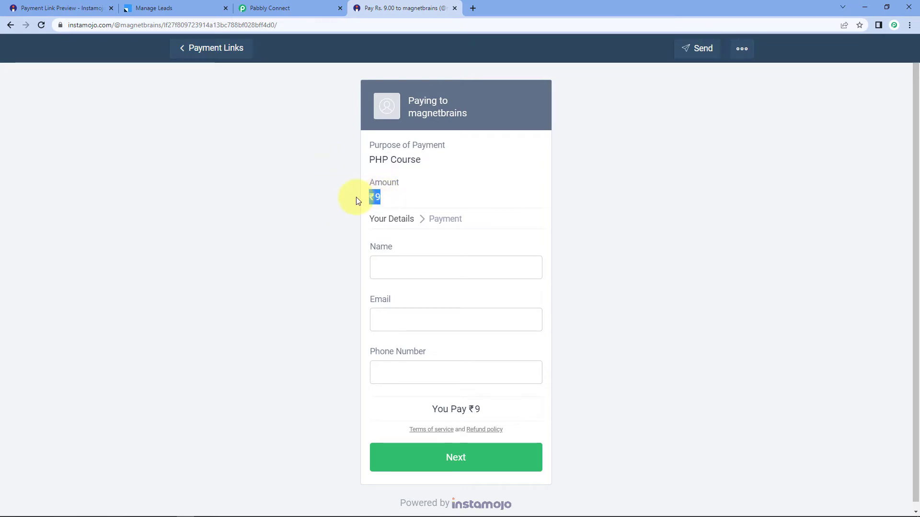
pyautogui.click(352, 229)
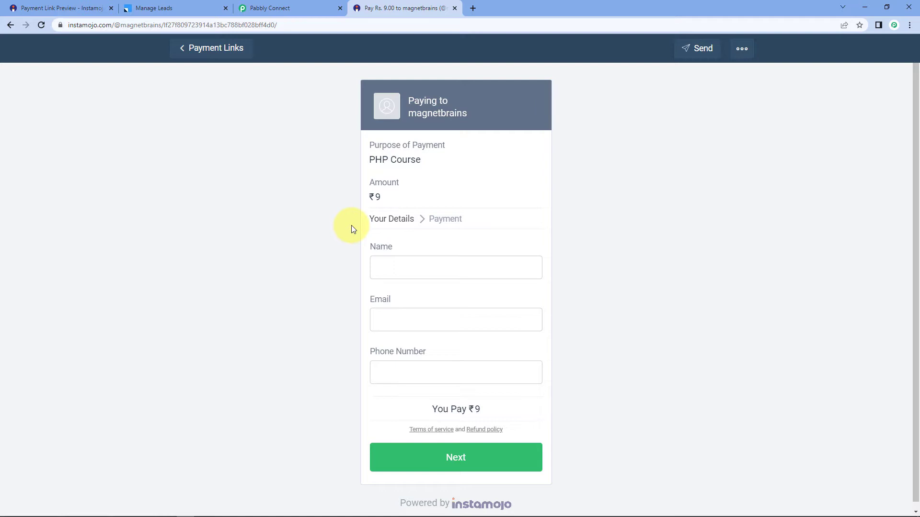
pyautogui.scroll(-1, 353, 228)
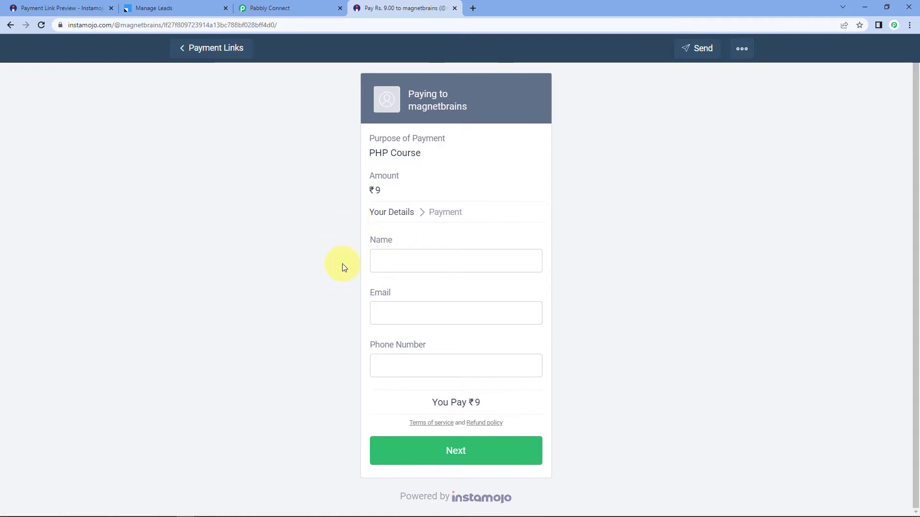
pyautogui.click(411, 263)
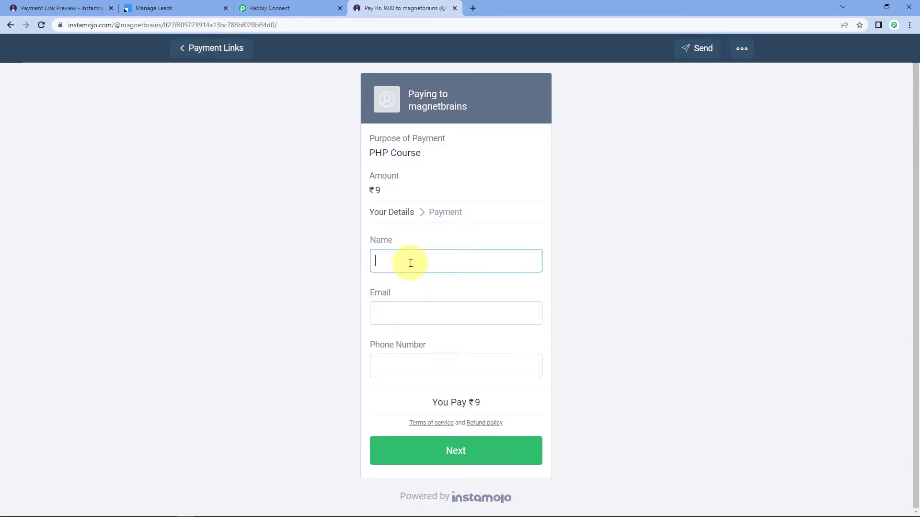
pyautogui.write('Dummy NAme')
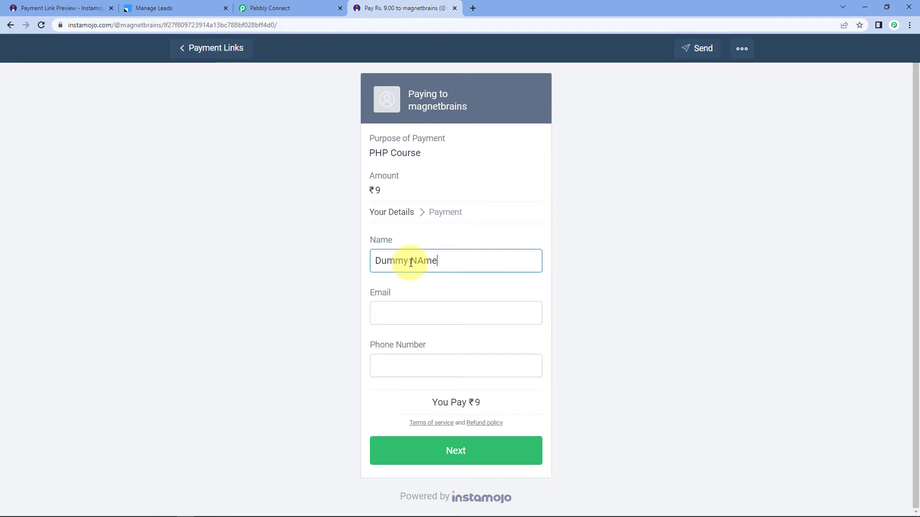
pyautogui.press('Tab')
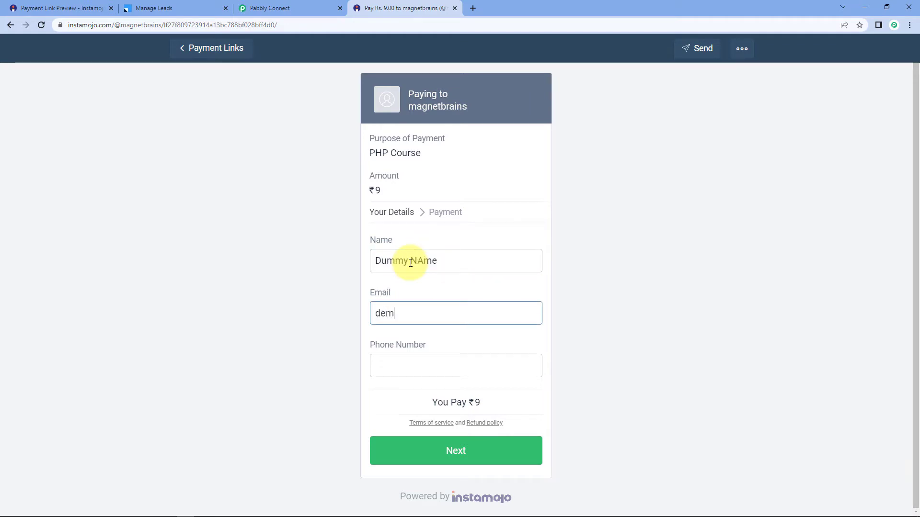
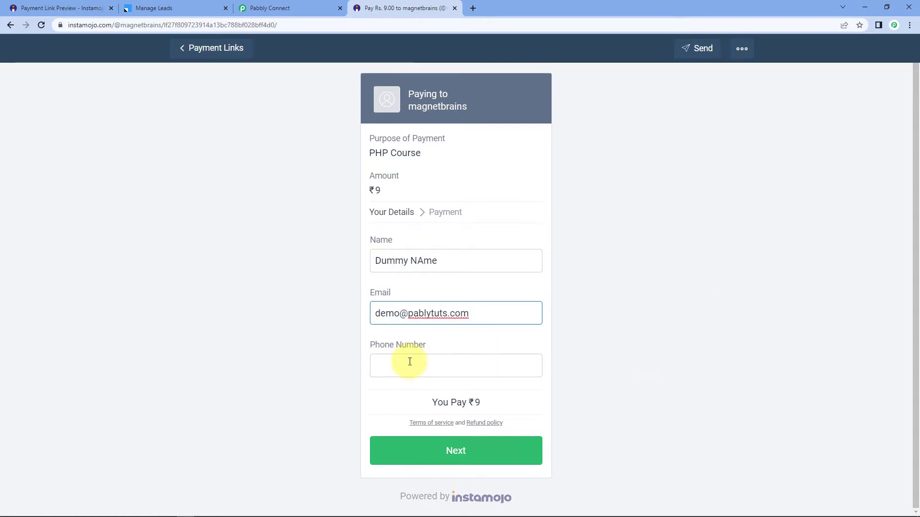
# Enter the buyer's phone number, fix the name's capitalisation, and submit to payment.
pyautogui.click(390, 369)
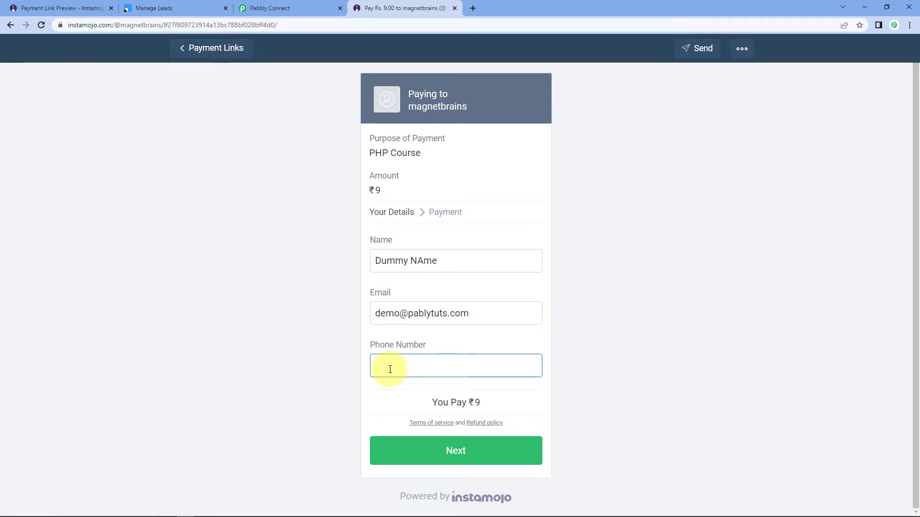
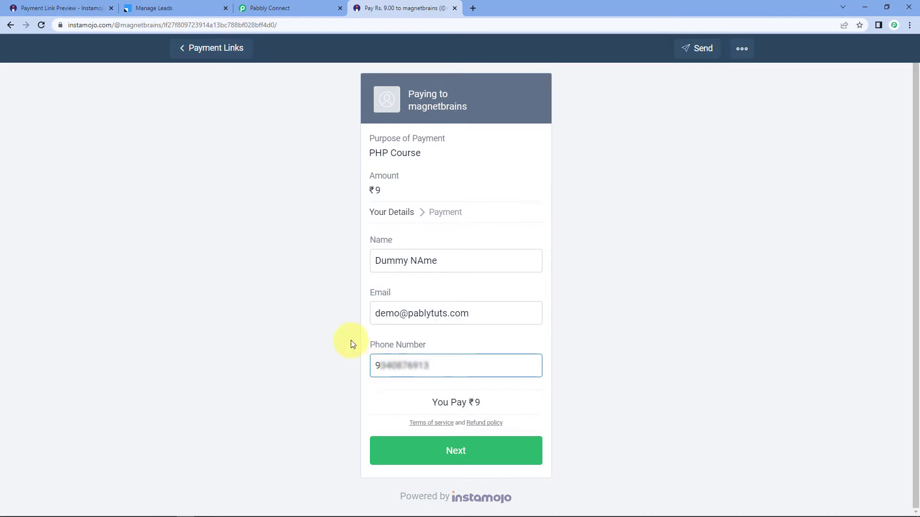
pyautogui.click(350, 340)
pyautogui.doubleClick(430, 260)
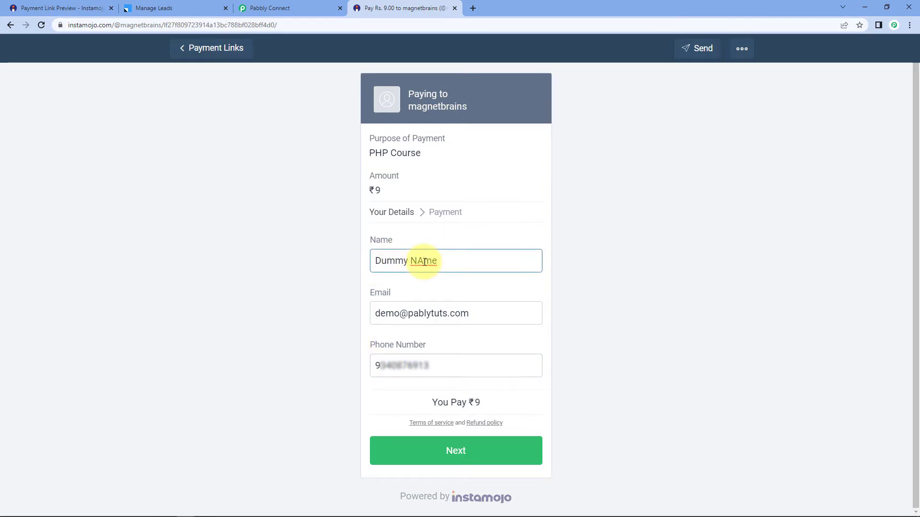
pyautogui.write('Name')
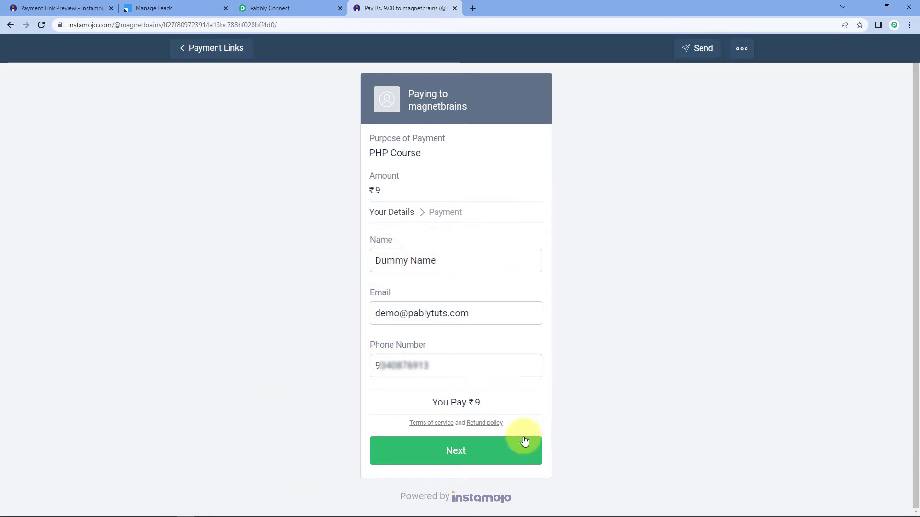
pyautogui.click(495, 446)
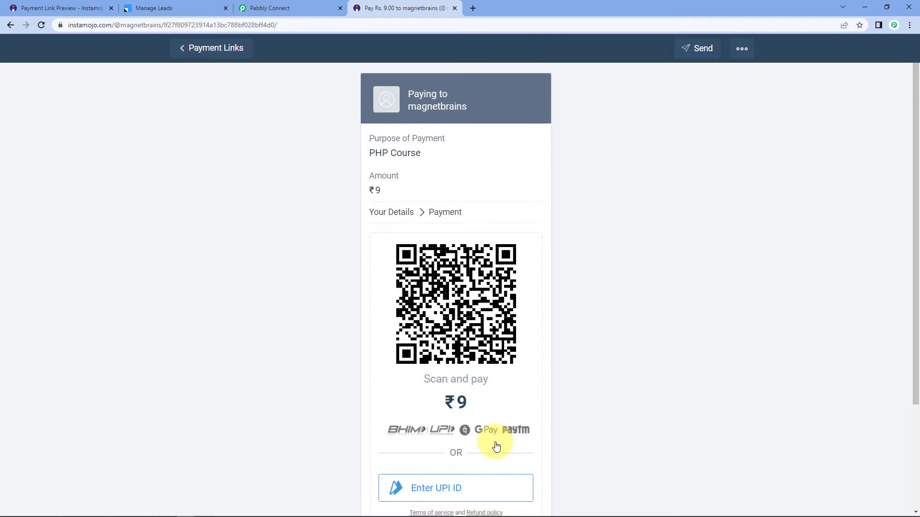
# Check the Payment Successful page and the receipt e-mail address for the ₹9 payment.
pyautogui.scroll(-3, 496, 447)
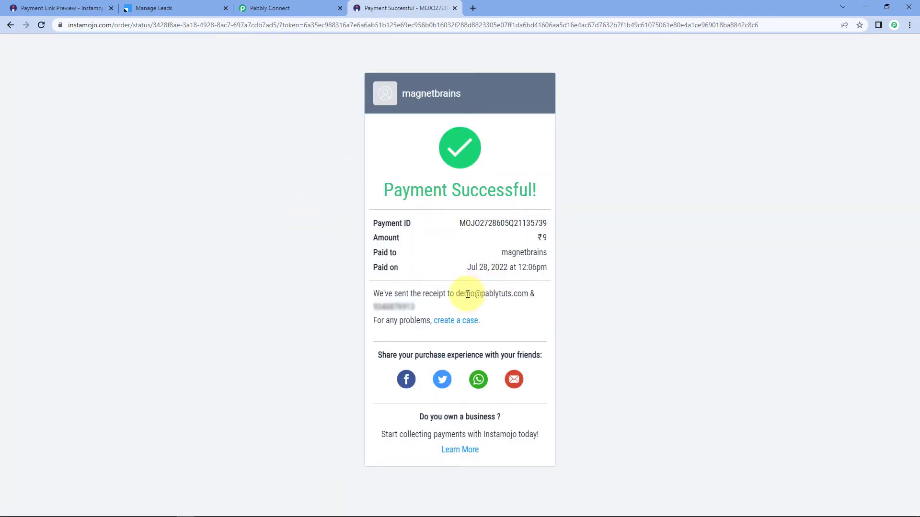
pyautogui.moveTo(456, 294); pyautogui.dragTo(528, 294)
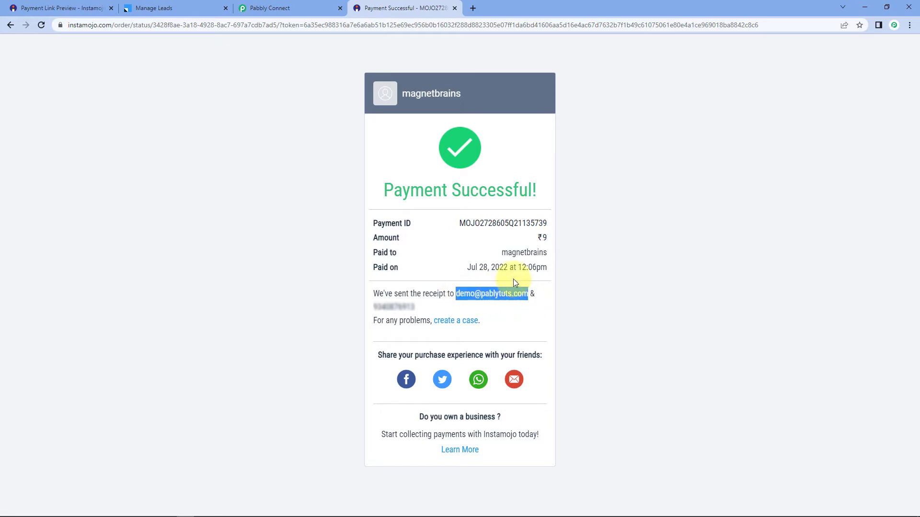
pyautogui.moveTo(417, 307); pyautogui.dragTo(361, 310)
pyautogui.click(340, 265)
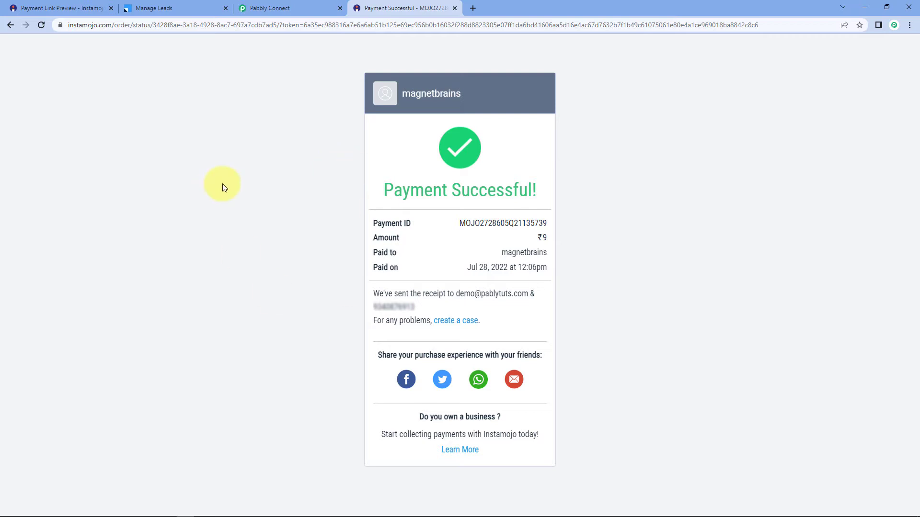
pyautogui.click(268, 8)
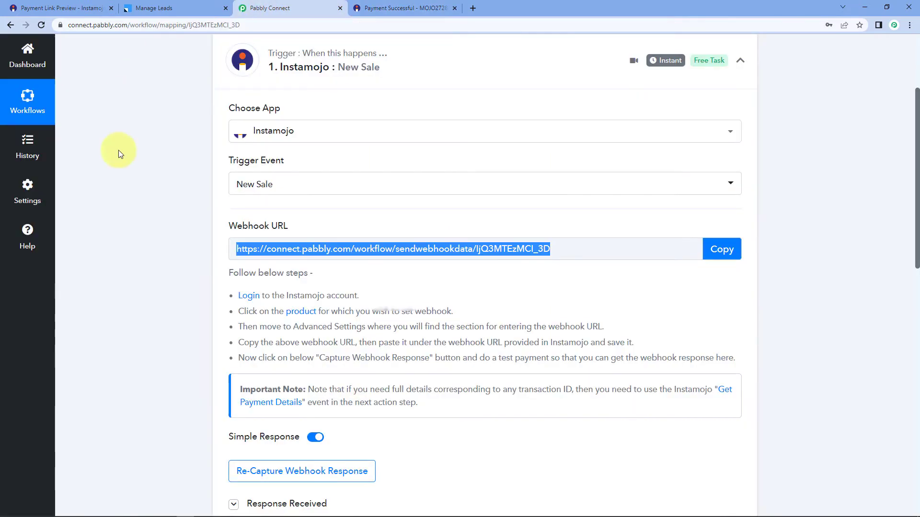
pyautogui.scroll(-5, 139, 199)
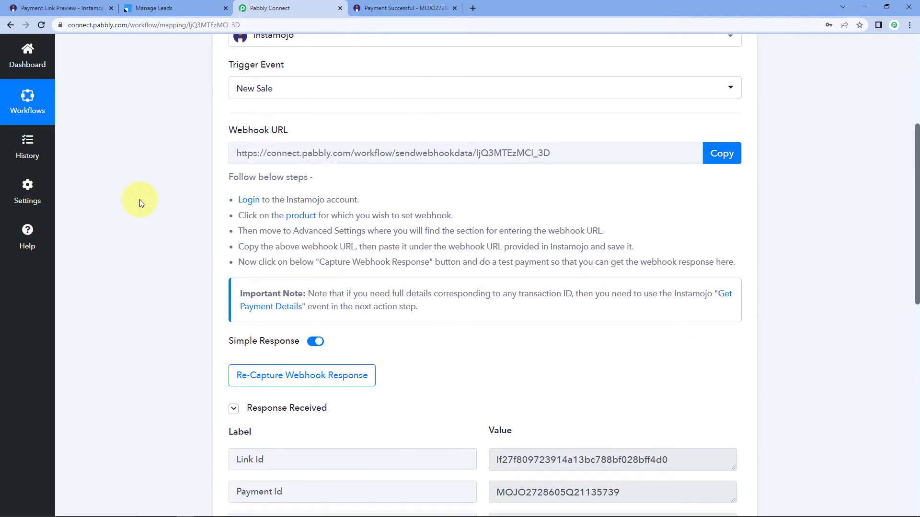
pyautogui.scroll(-1, 139, 203)
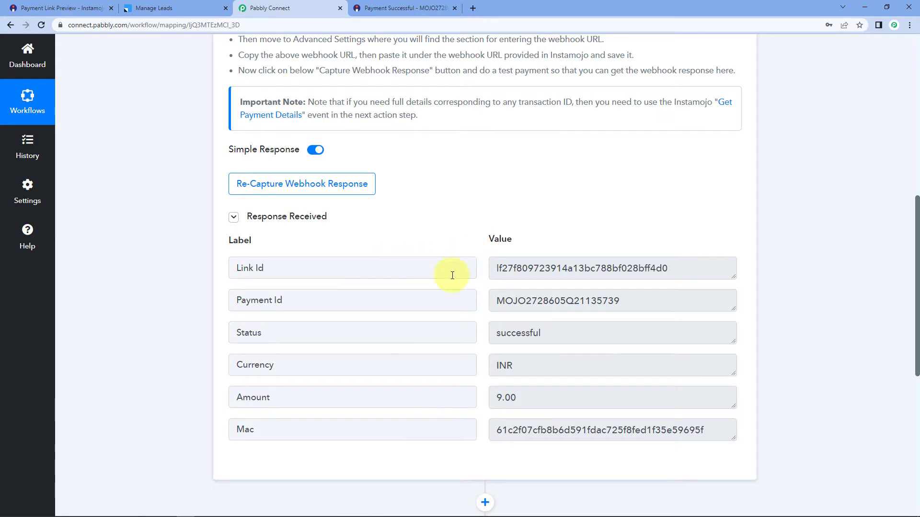
pyautogui.moveTo(638, 296); pyautogui.dragTo(485, 318)
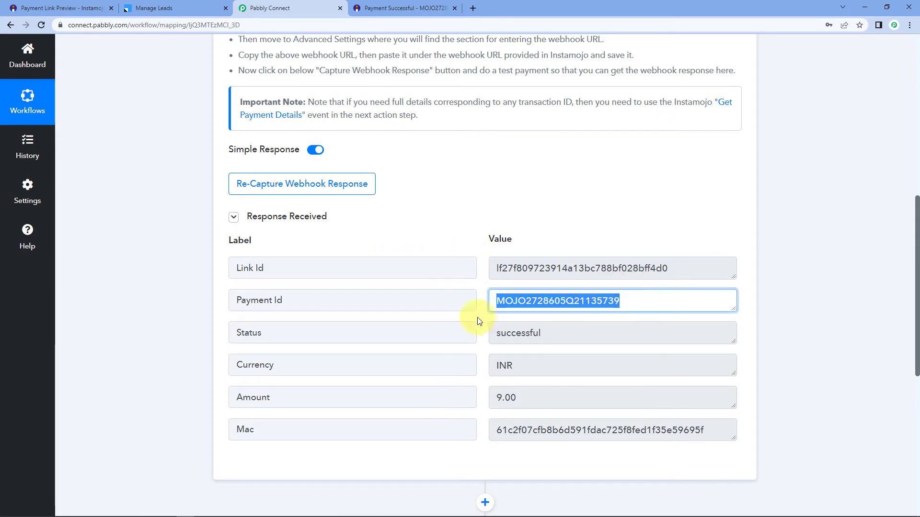
pyautogui.click(477, 318)
pyautogui.moveTo(568, 331); pyautogui.dragTo(464, 327)
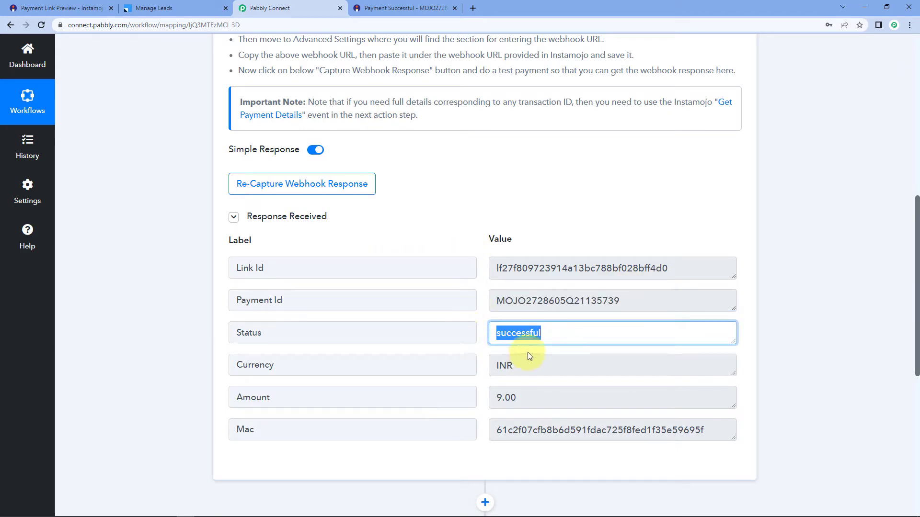
pyautogui.click(528, 368)
pyautogui.moveTo(528, 368); pyautogui.dragTo(473, 359)
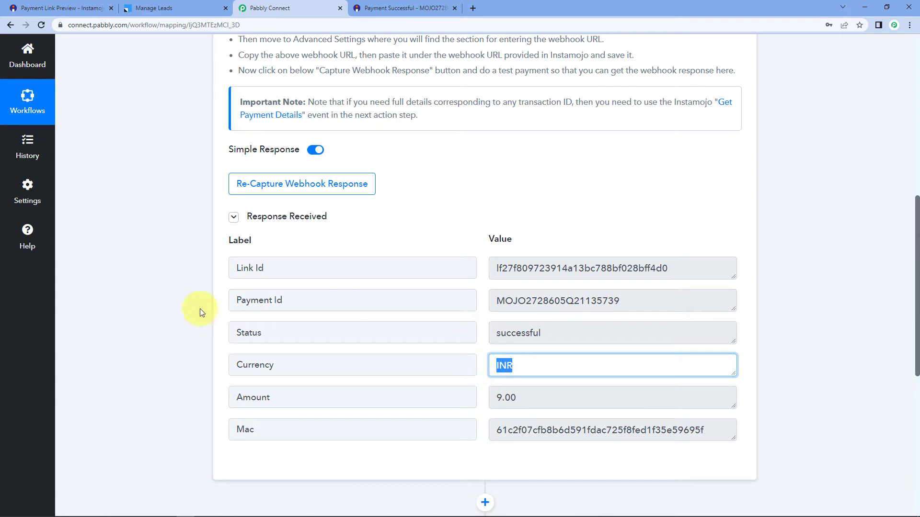
pyautogui.scroll(-1, 187, 306)
pyautogui.scroll(-2, 187, 306)
pyautogui.moveTo(538, 304); pyautogui.dragTo(475, 290)
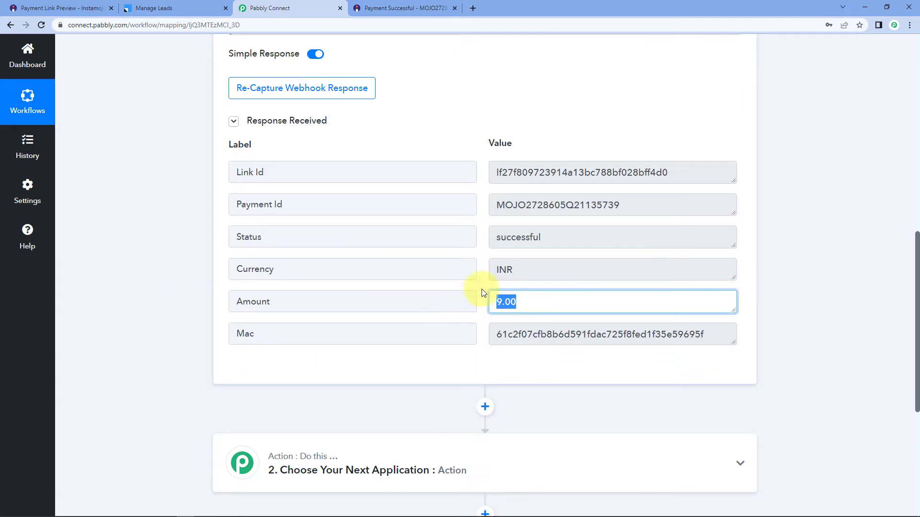
pyautogui.click(482, 254)
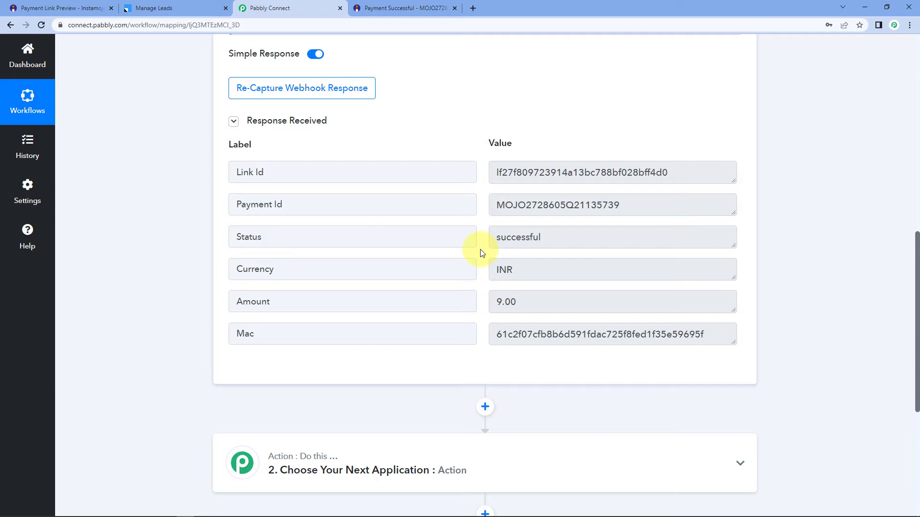
pyautogui.scroll(2, 482, 254)
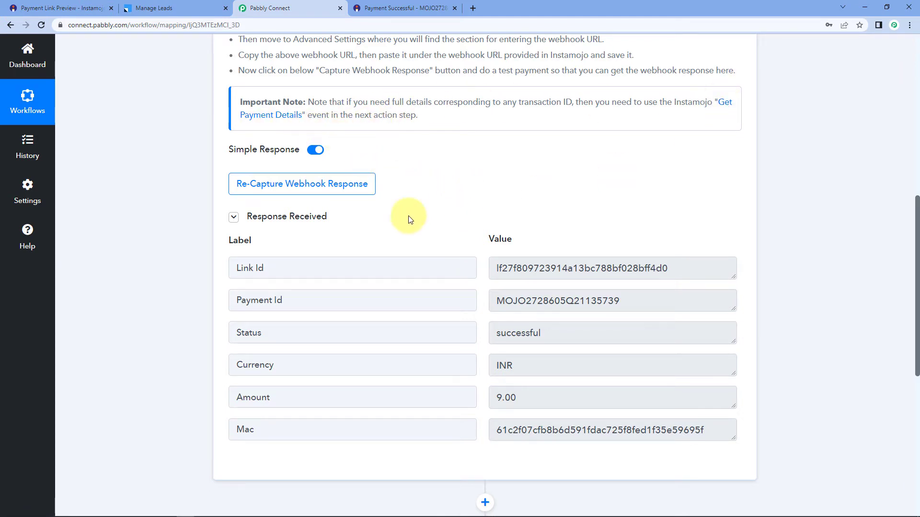
pyautogui.scroll(-8, 754, 212)
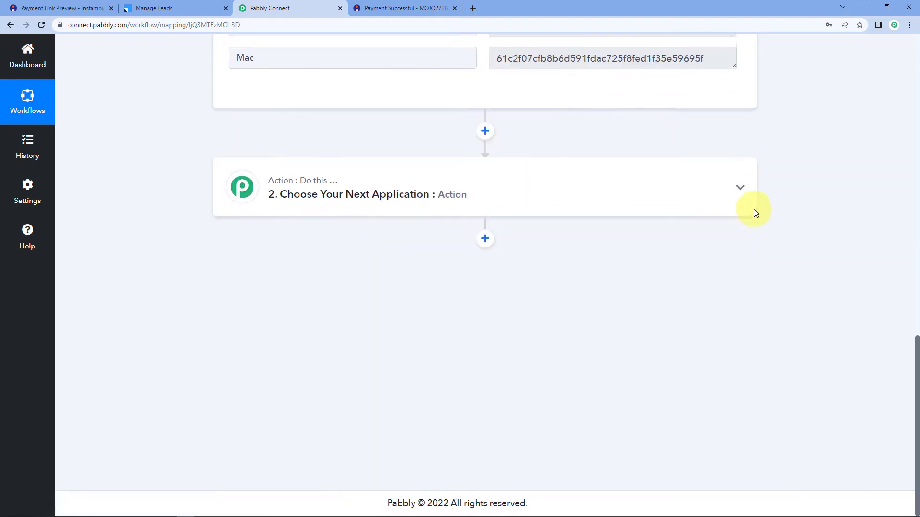
# Set the action step to Instamojo's Get Payment Details and begin connecting an Instamojo account.
pyautogui.click(353, 184)
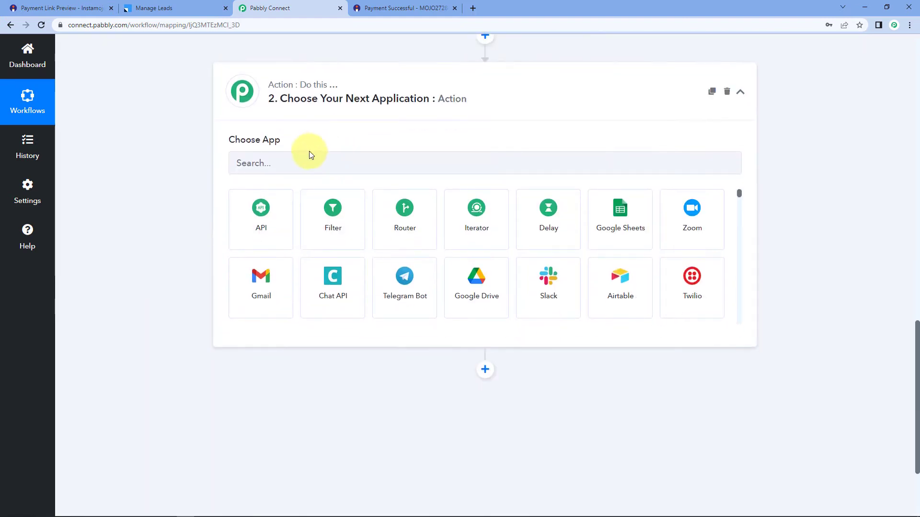
pyautogui.click(289, 164)
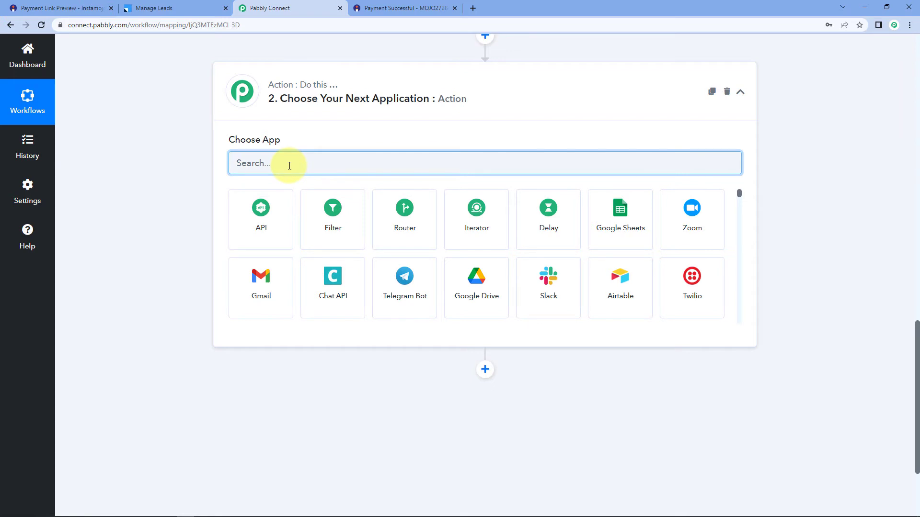
pyautogui.write('Inst')
pyautogui.click(377, 207)
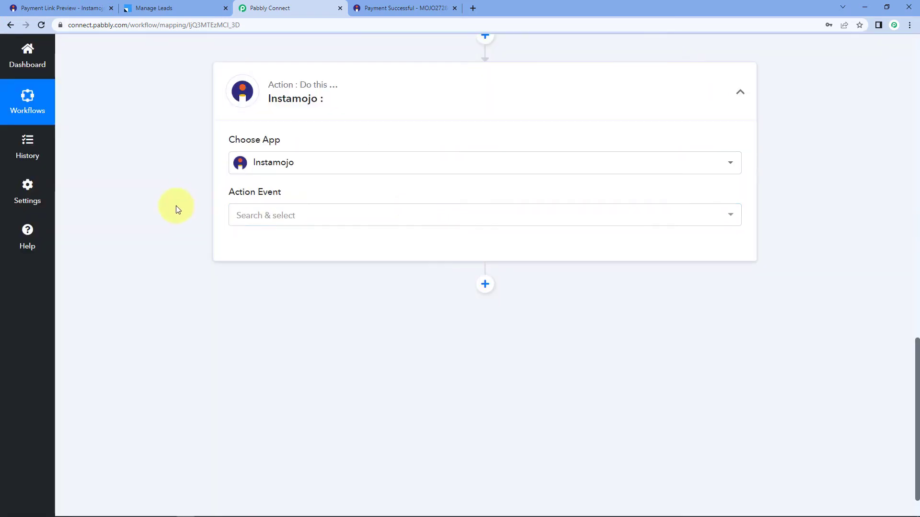
pyautogui.click(291, 214)
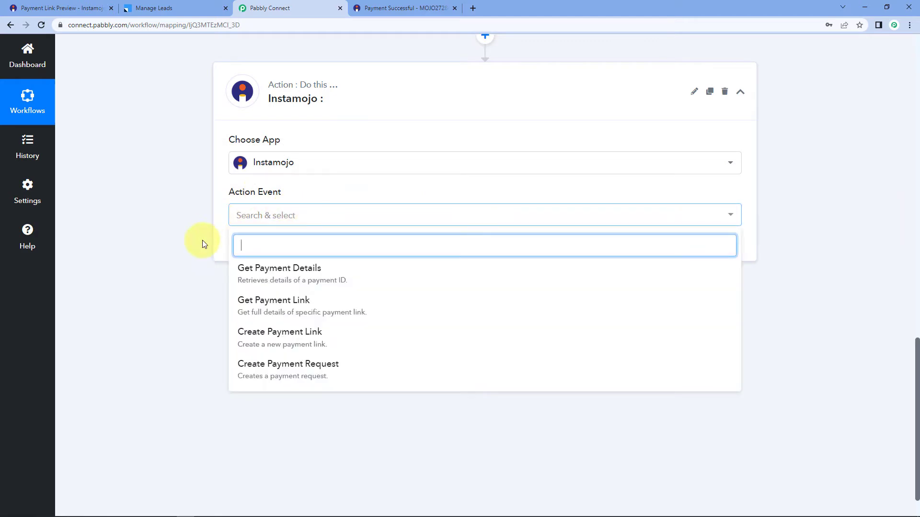
pyautogui.click(258, 275)
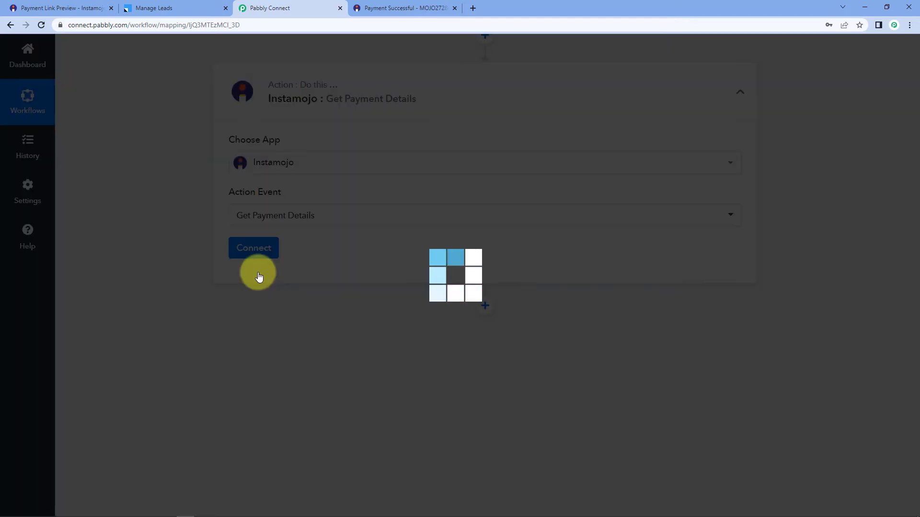
pyautogui.click(257, 248)
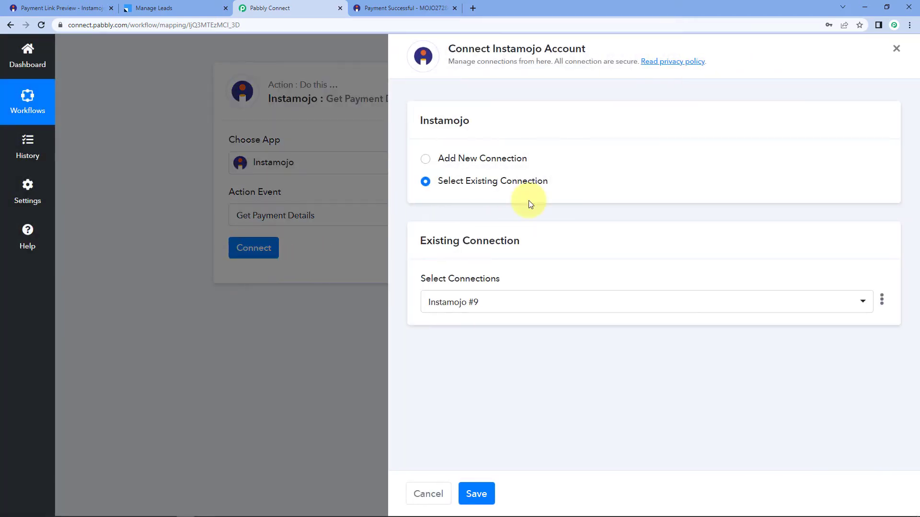
# Look at the Instamojo dashboard, then save the step with the existing Instamojo #9 connection.
pyautogui.click(425, 159)
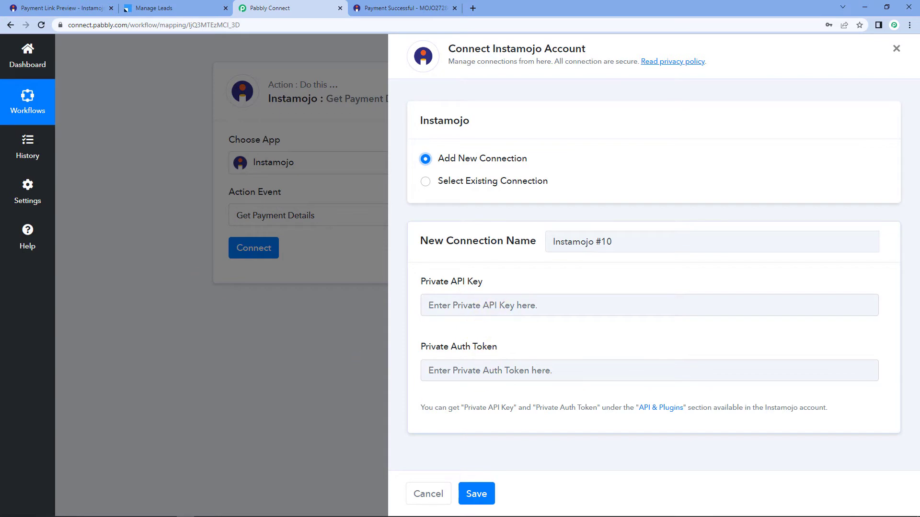
pyautogui.click(50, 8)
pyautogui.click(265, 50)
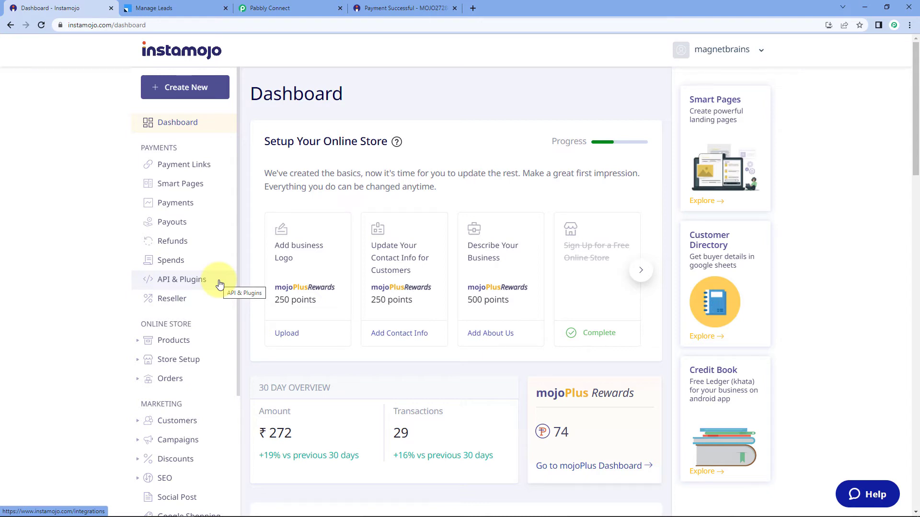
pyautogui.click(278, 8)
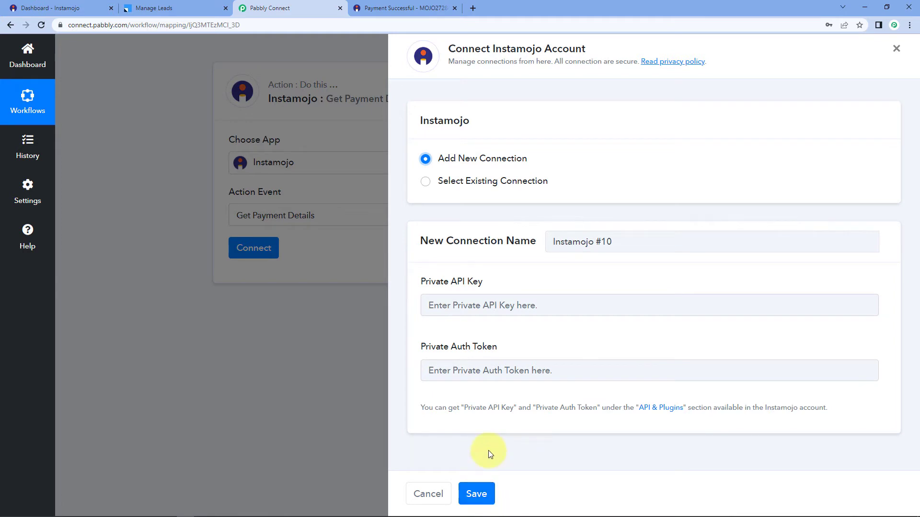
pyautogui.click(425, 186)
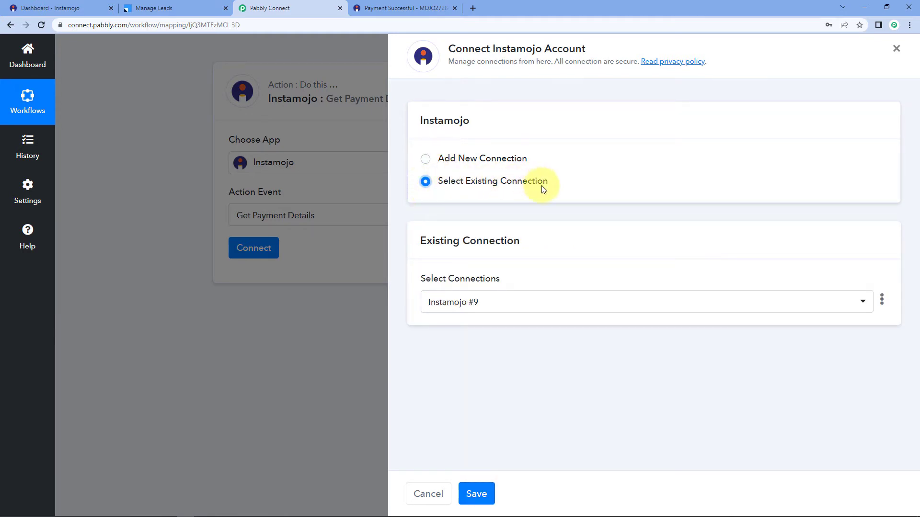
pyautogui.click(477, 495)
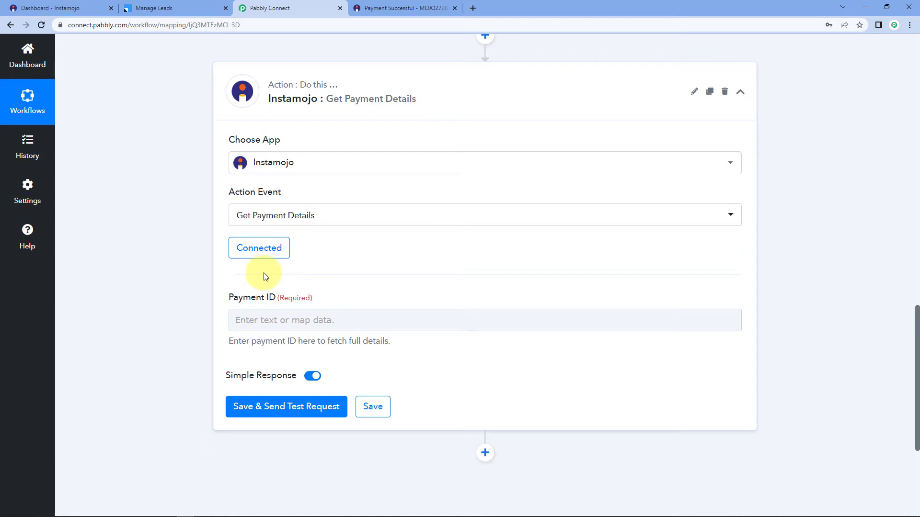
# Review the Payment Id value captured by the Instamojo New Sale trigger.
pyautogui.scroll(-2, 281, 273)
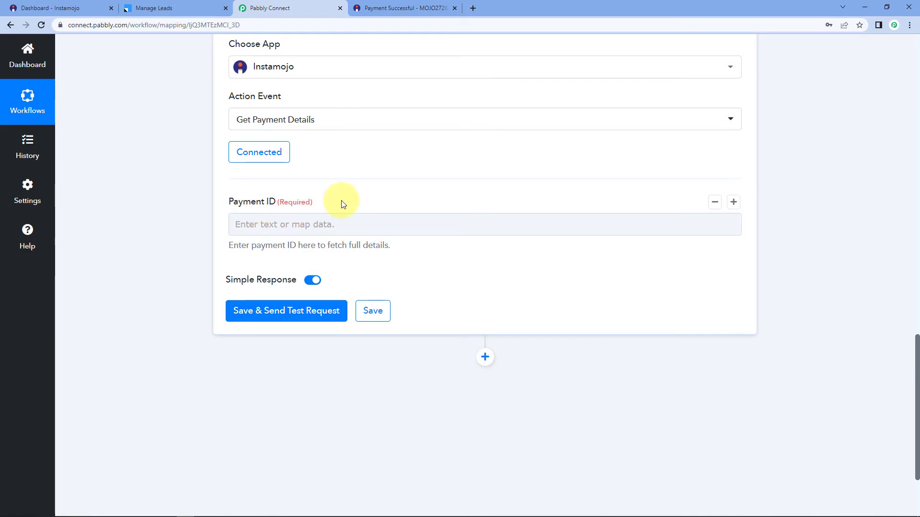
pyautogui.scroll(9, 344, 205)
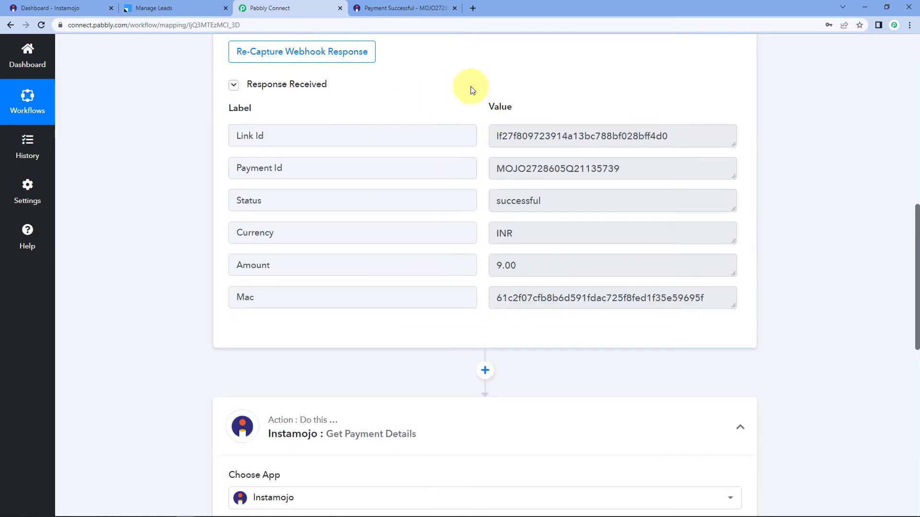
pyautogui.moveTo(235, 119)
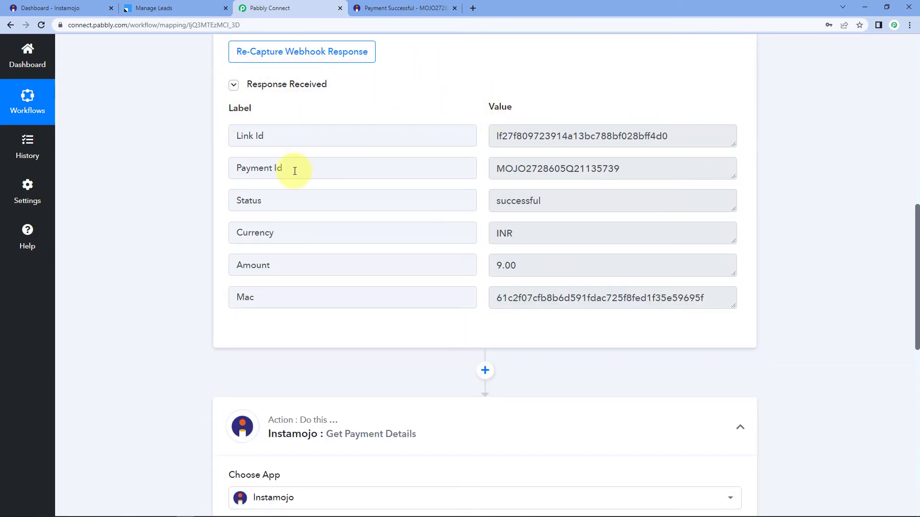
pyautogui.moveTo(290, 168); pyautogui.dragTo(216, 170)
pyautogui.moveTo(497, 167)
pyautogui.mouseDown()
pyautogui.moveTo(641, 167)
pyautogui.moveTo(509, 173)
pyautogui.mouseUp()
pyautogui.click(639, 168)
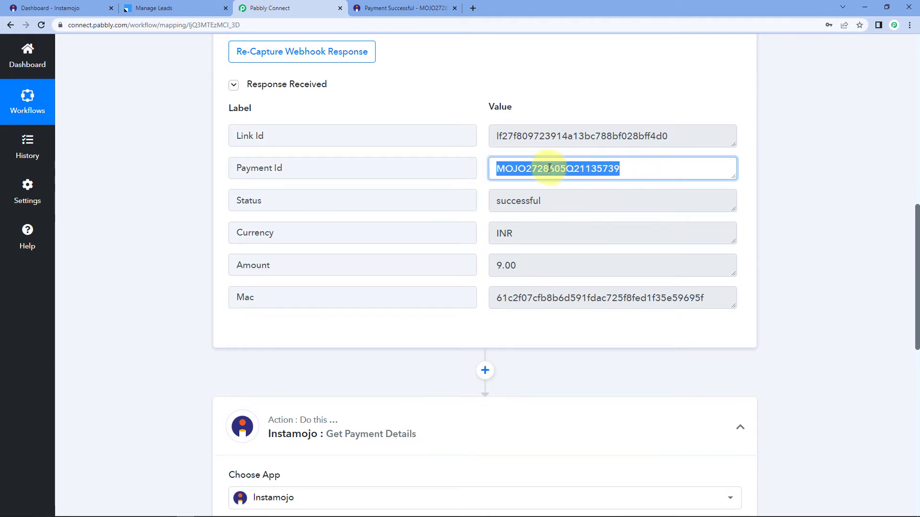
pyautogui.scroll(-1, 191, 267)
pyautogui.scroll(-8, 190, 264)
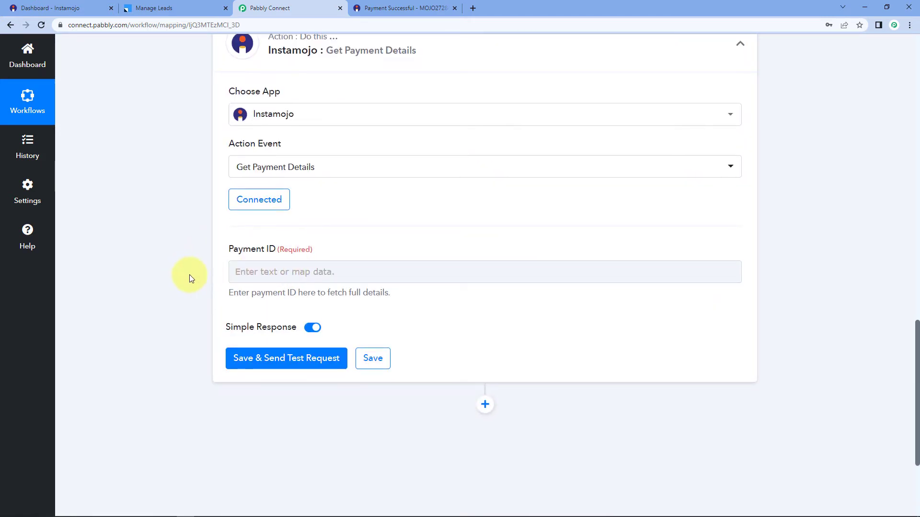
pyautogui.scroll(-1, 188, 275)
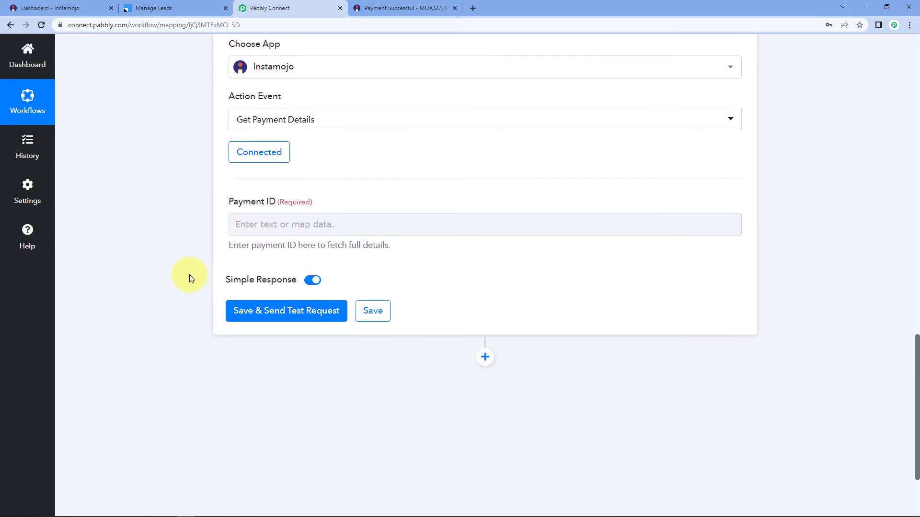
# Map '1. Payment Id' from '1. Instamojo: New Sale' into the Payment ID field.
pyautogui.click(252, 223)
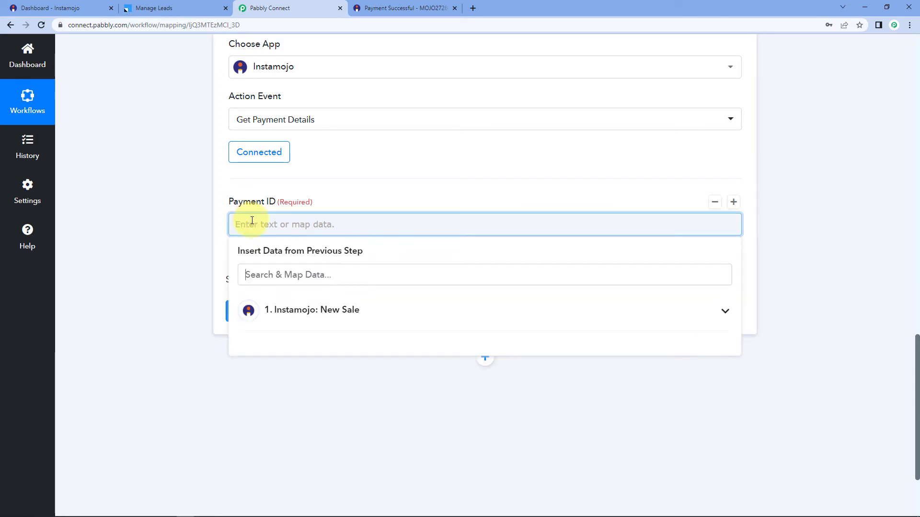
pyautogui.click(307, 315)
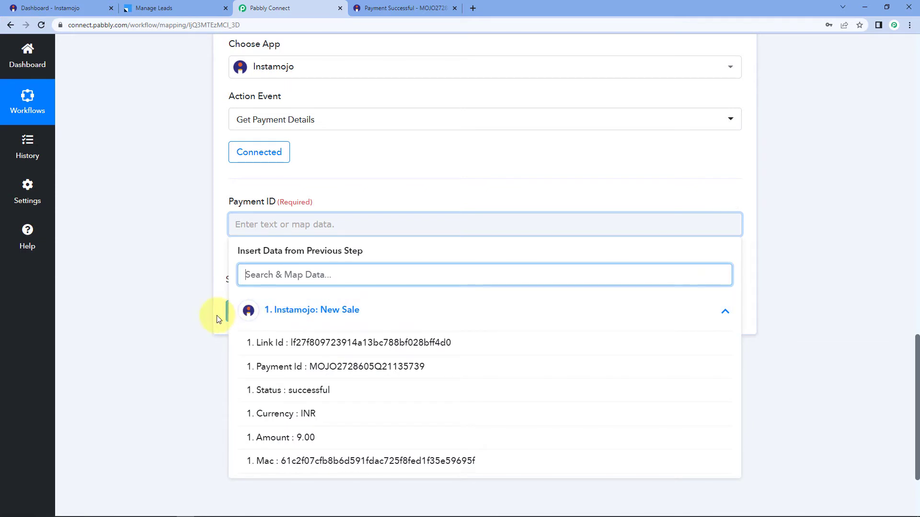
pyautogui.scroll(-1, 203, 313)
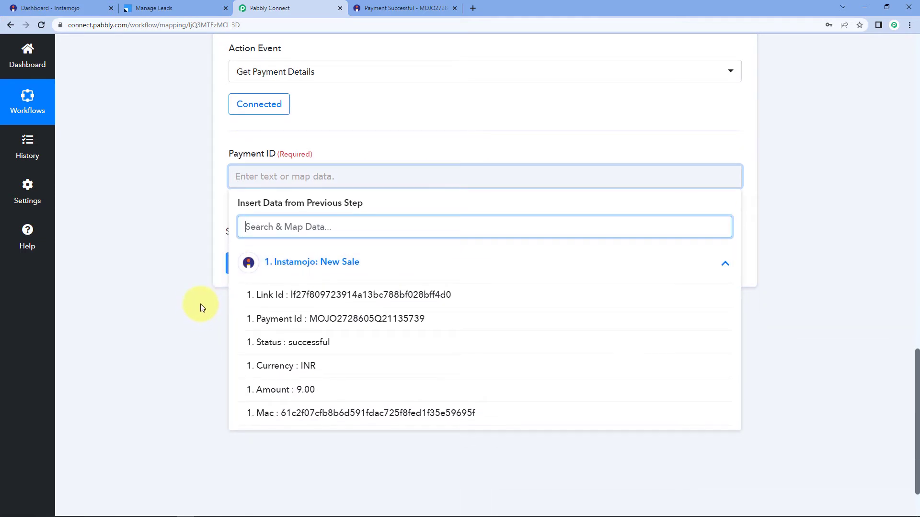
pyautogui.click(276, 319)
pyautogui.click(186, 215)
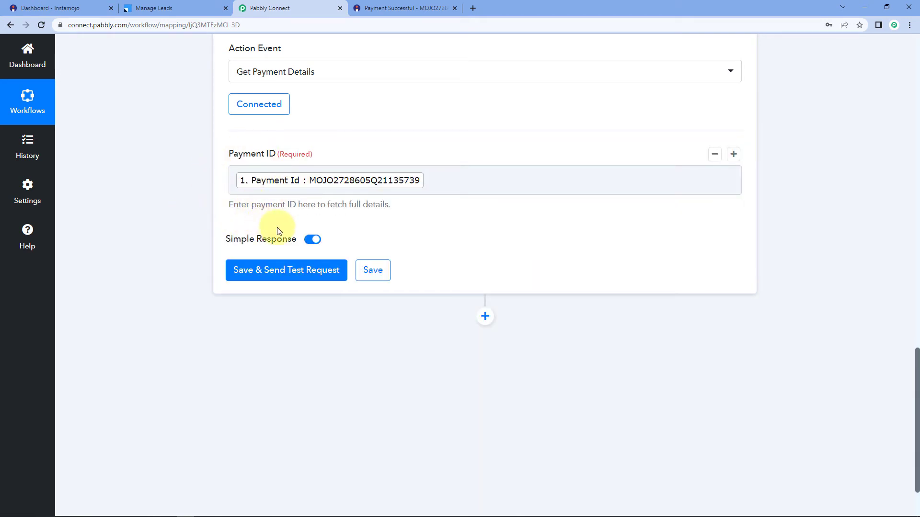
# Save and test the step, then check buyer name Dummy Name, phone and email.
pyautogui.click(288, 273)
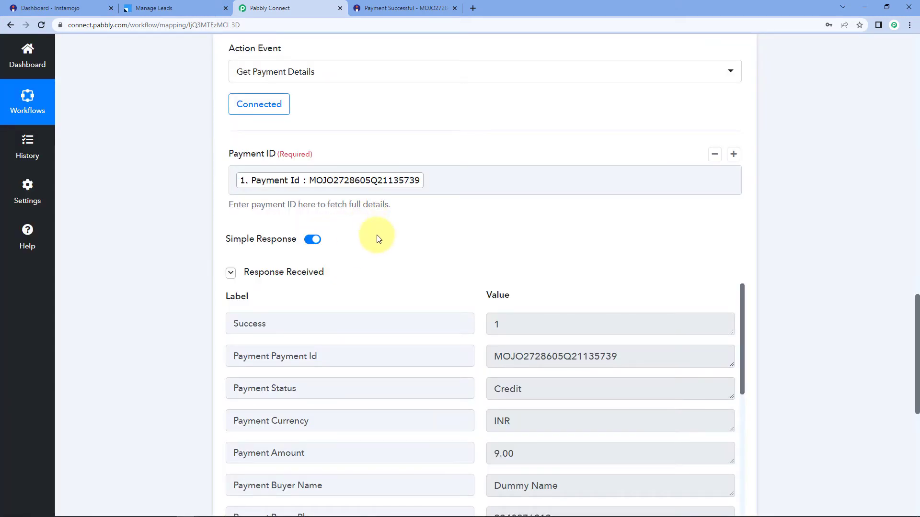
pyautogui.scroll(-2, 355, 237)
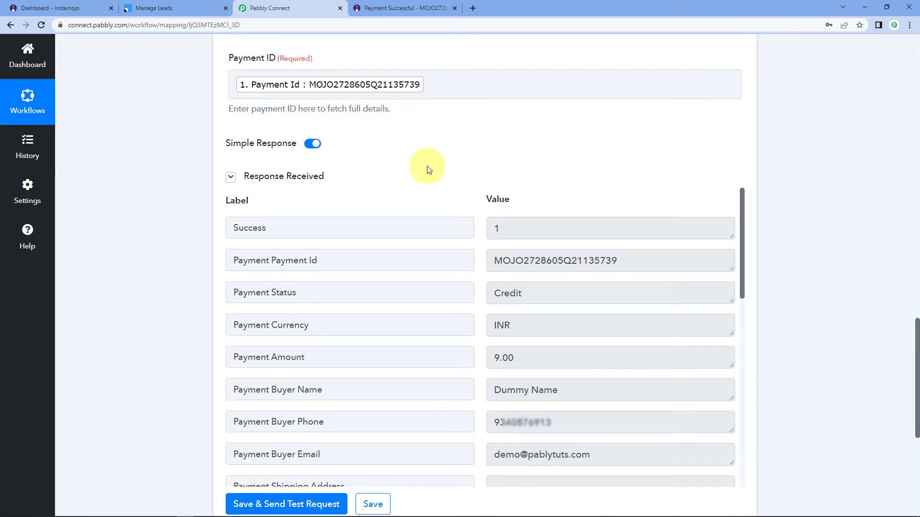
pyautogui.scroll(-1, 476, 268)
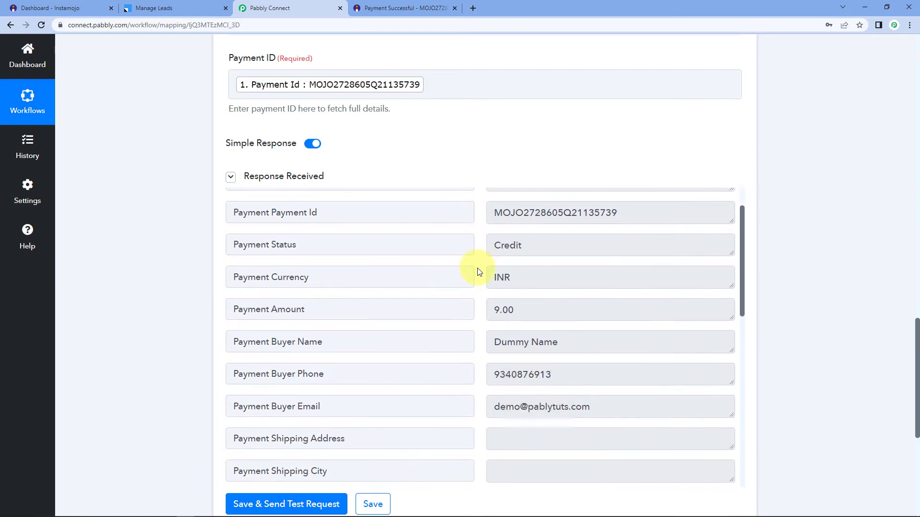
pyautogui.click(546, 345)
pyautogui.tripleClick(546, 345)
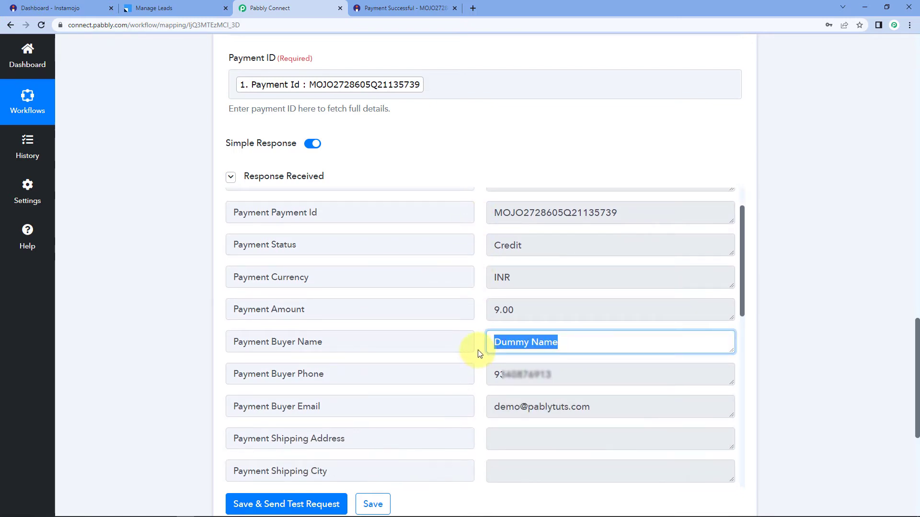
pyautogui.moveTo(551, 374); pyautogui.dragTo(477, 378)
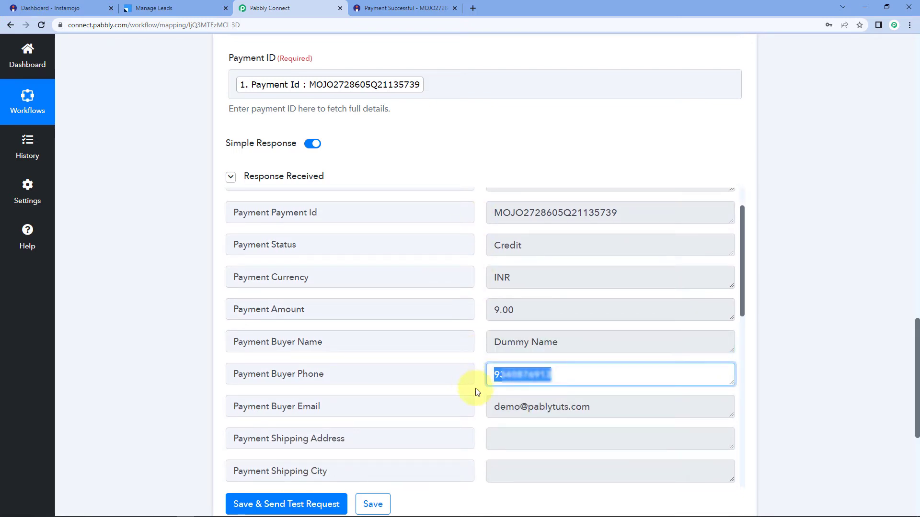
pyautogui.moveTo(587, 407); pyautogui.dragTo(479, 408)
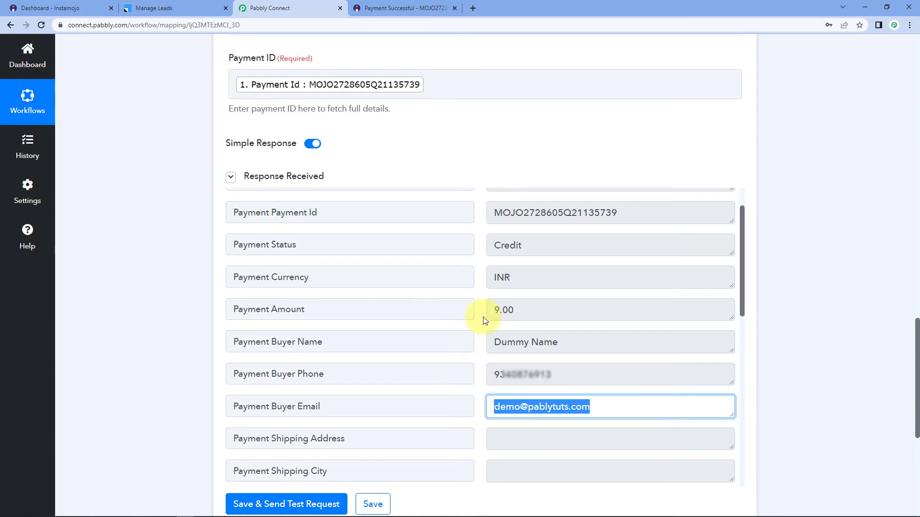
# Review the remaining response fields, including the payment creation timestamp.
pyautogui.scroll(-5, 482, 317)
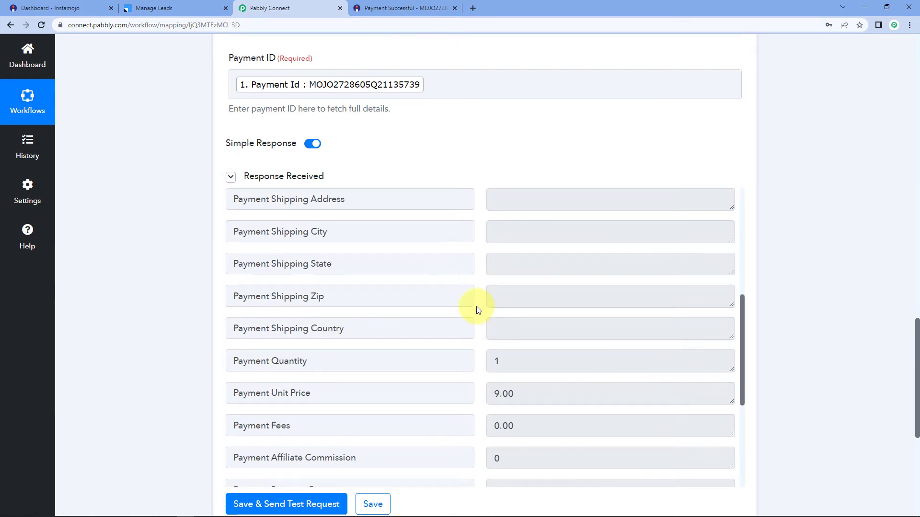
pyautogui.scroll(-2, 476, 308)
pyautogui.scroll(-3, 484, 302)
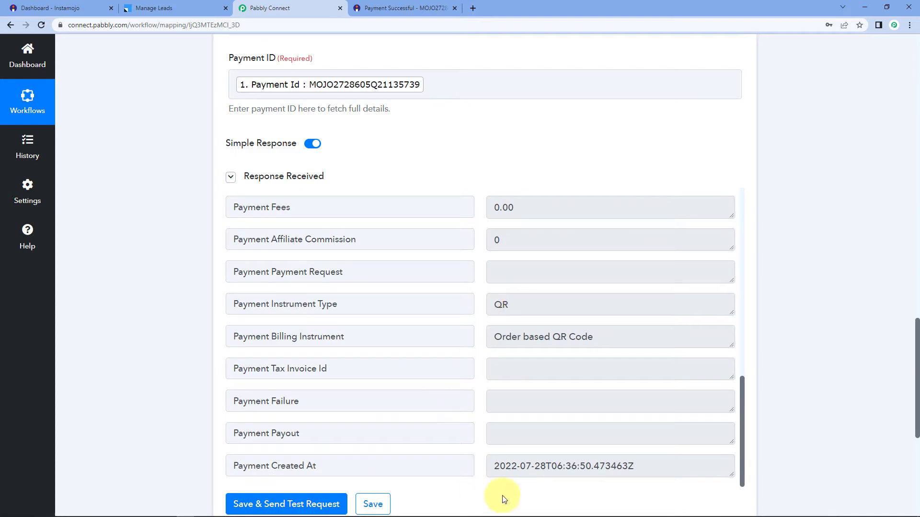
pyautogui.moveTo(496, 467); pyautogui.dragTo(646, 466)
pyautogui.click(647, 466)
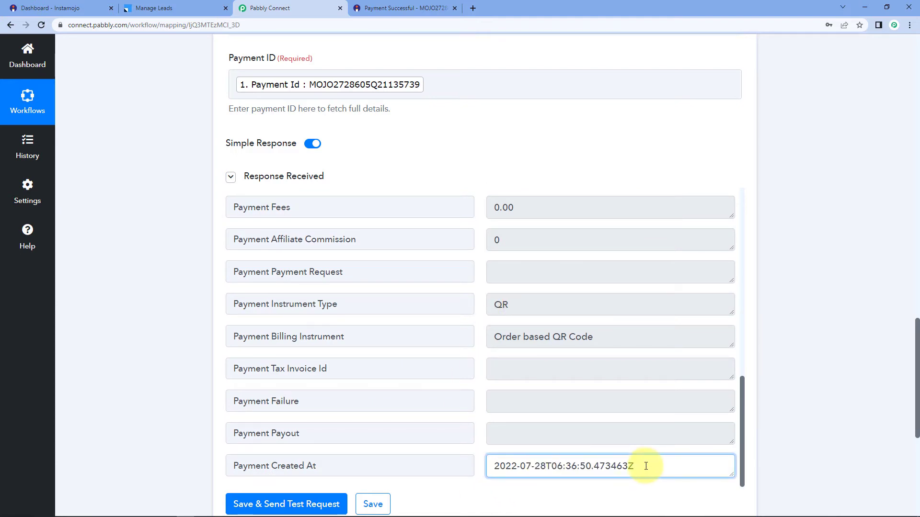
pyautogui.click(111, 320)
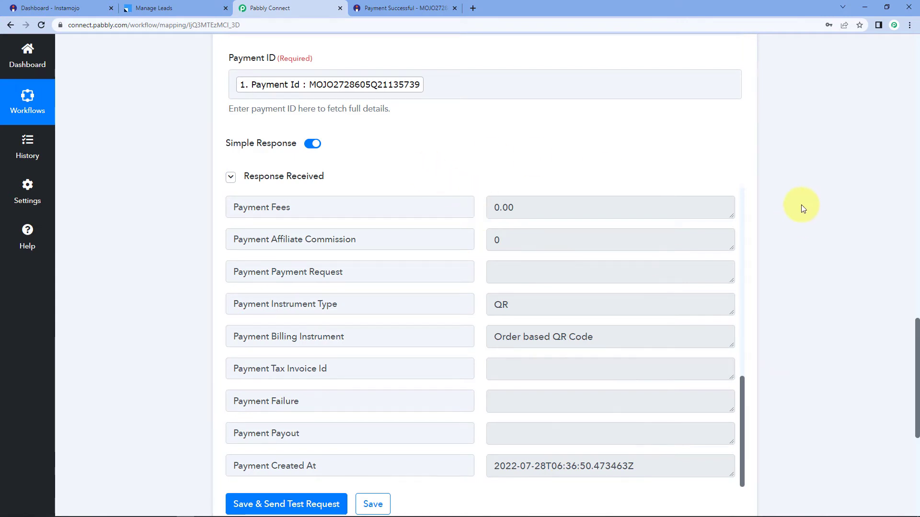
pyautogui.scroll(-4, 803, 209)
pyautogui.scroll(-2, 795, 191)
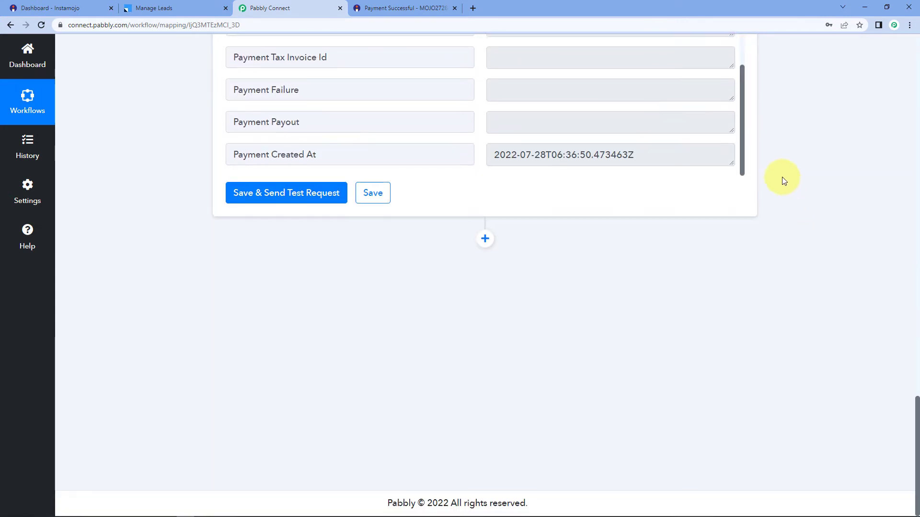
# Add a Leadsquared 'Create or Update Lead' action step after Get Payment Details and start connecting it.
pyautogui.click(485, 238)
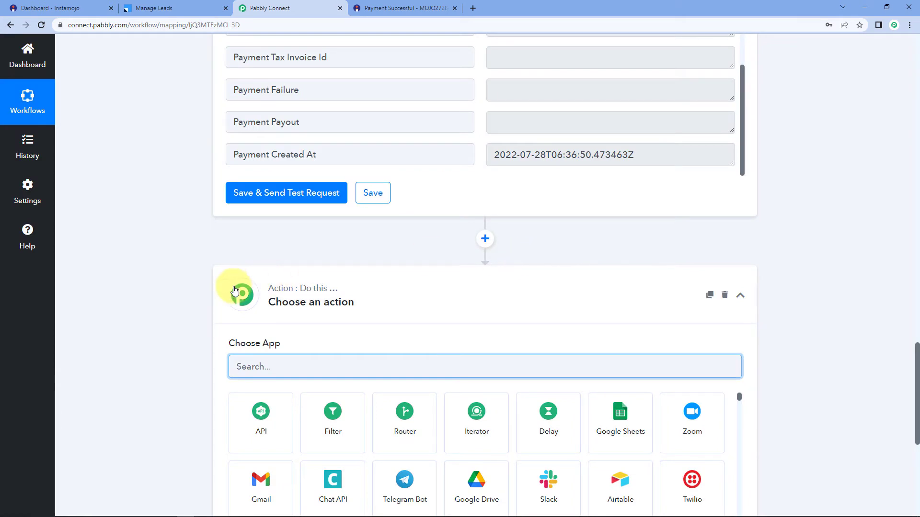
pyautogui.scroll(-2, 231, 284)
pyautogui.scroll(-2, 228, 284)
pyautogui.write('Lead')
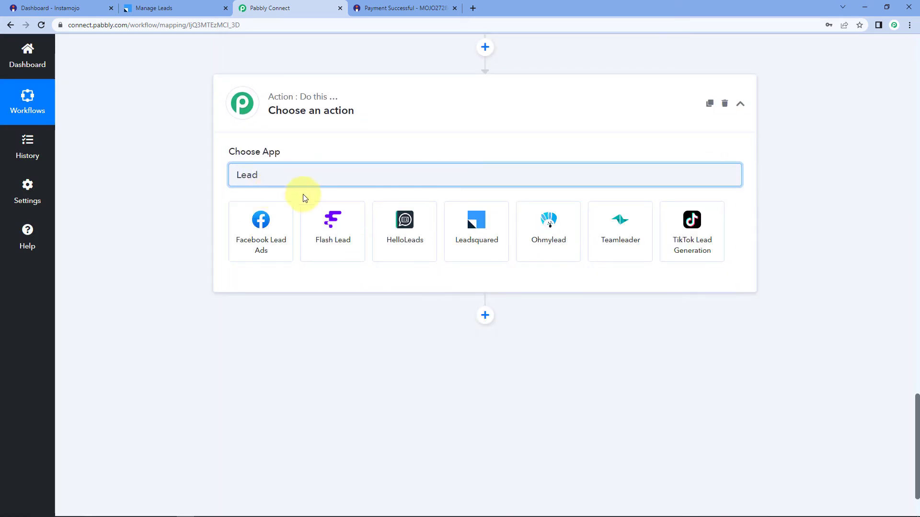
pyautogui.click(468, 218)
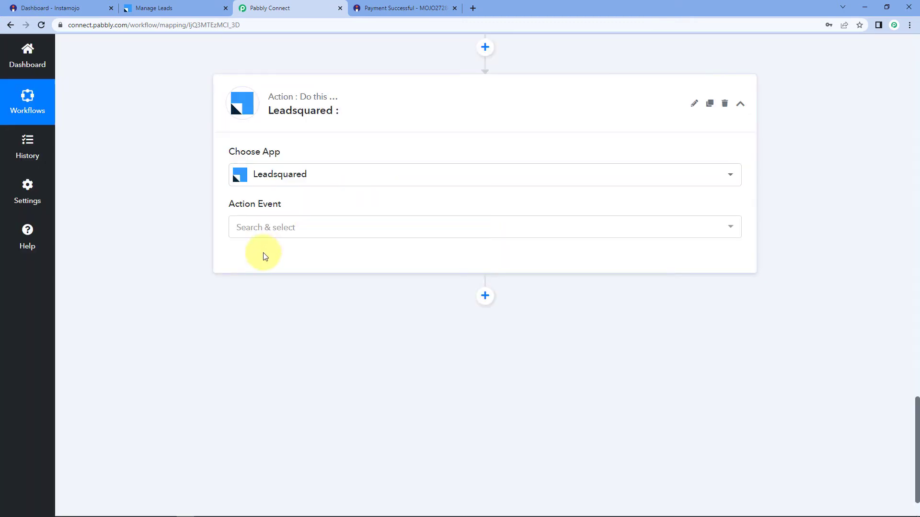
pyautogui.click(286, 230)
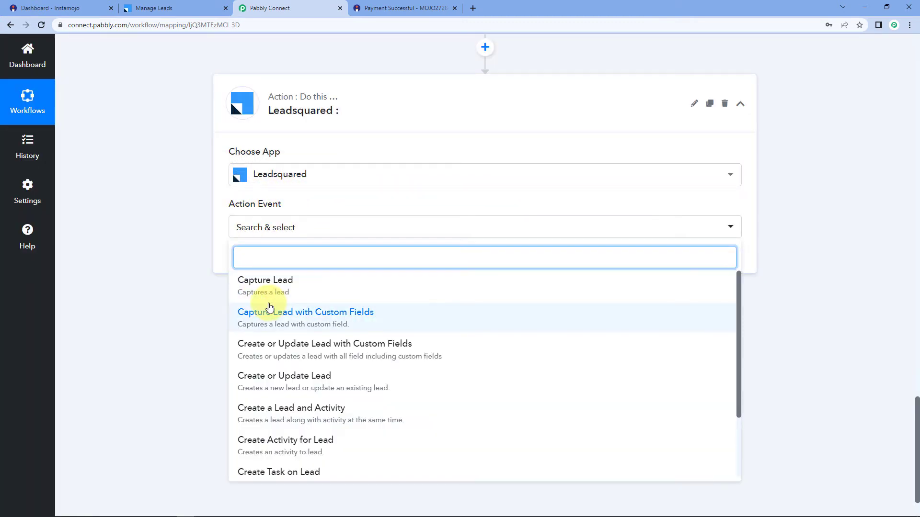
pyautogui.click(315, 383)
pyautogui.click(263, 265)
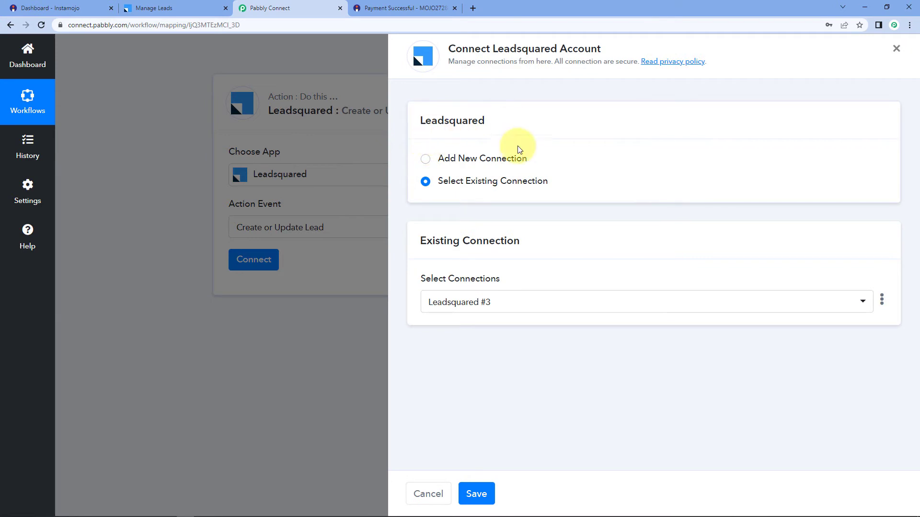
# Choose Add New Connection for Leadsquared, then go to the LeadSquared dashboard.
pyautogui.click(425, 161)
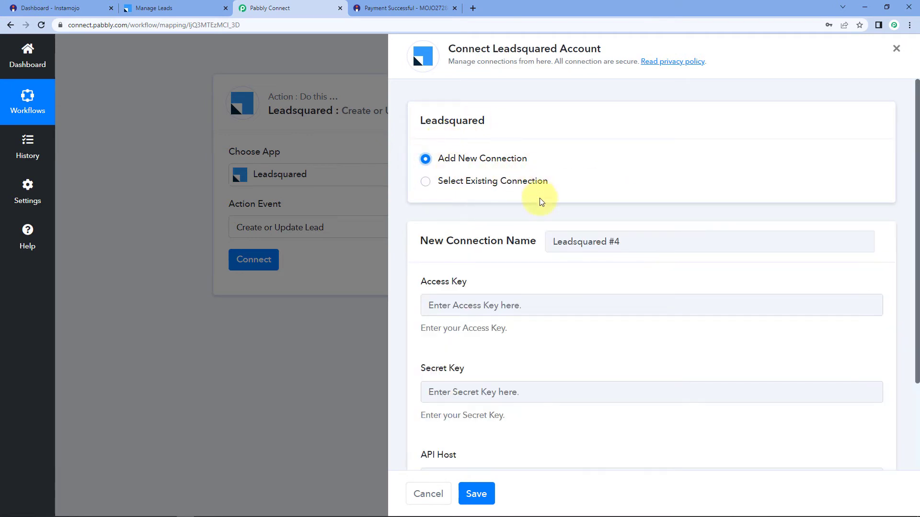
pyautogui.scroll(-2, 519, 215)
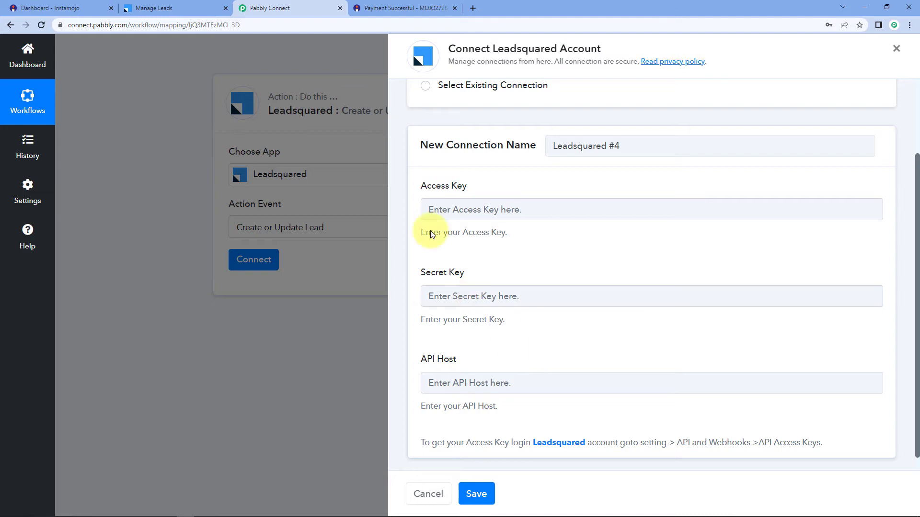
pyautogui.click(162, 6)
pyautogui.click(103, 60)
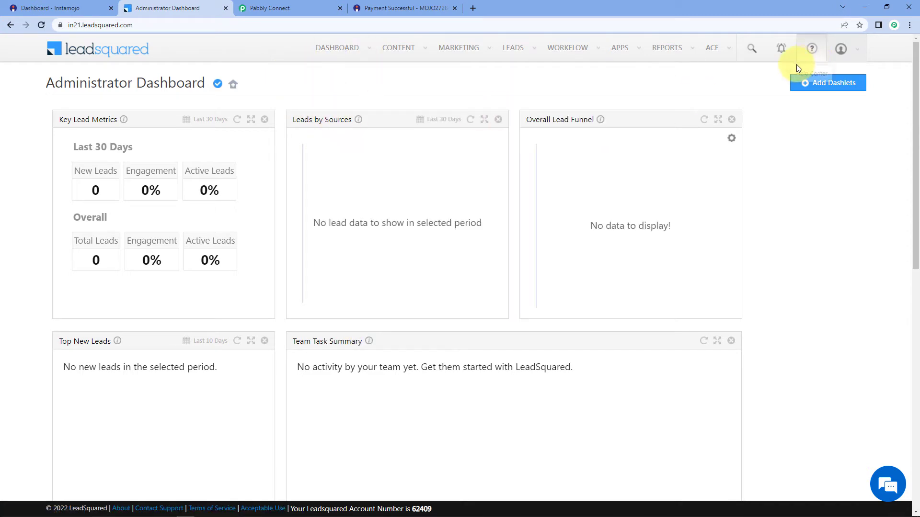
# Reach LeadSquared's API Access Keys page via Settings > API and Webhooks.
pyautogui.moveTo(856, 56)
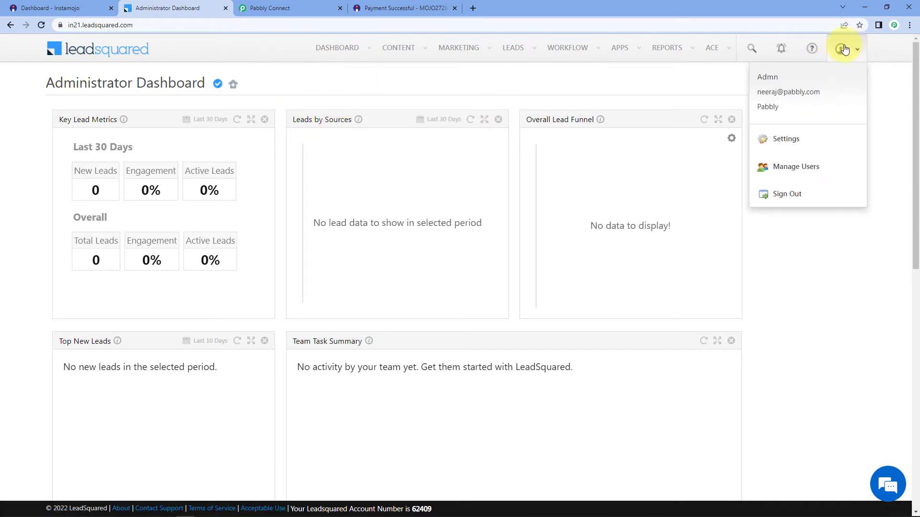
pyautogui.click(801, 142)
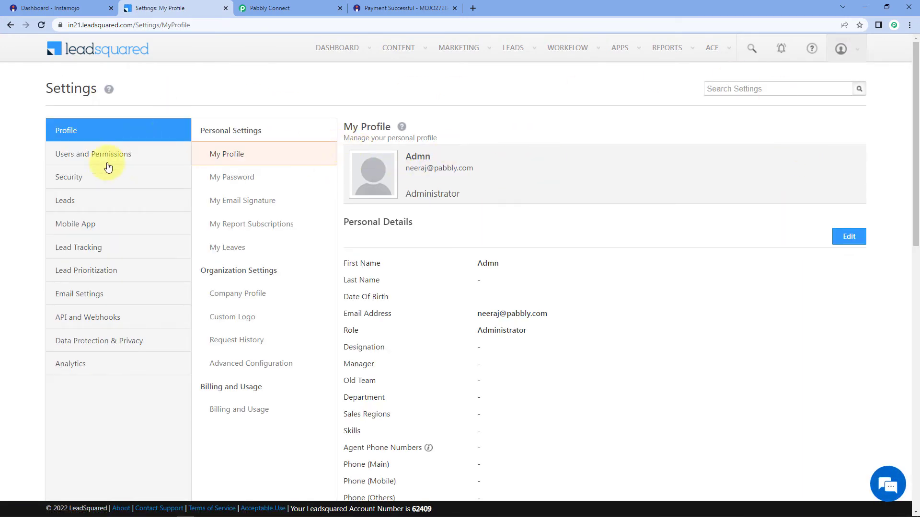
pyautogui.click(54, 327)
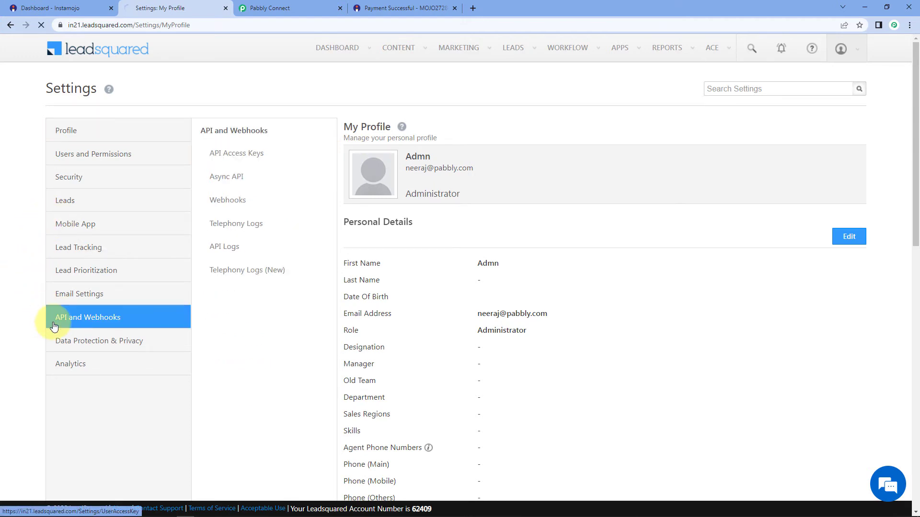
pyautogui.click(247, 154)
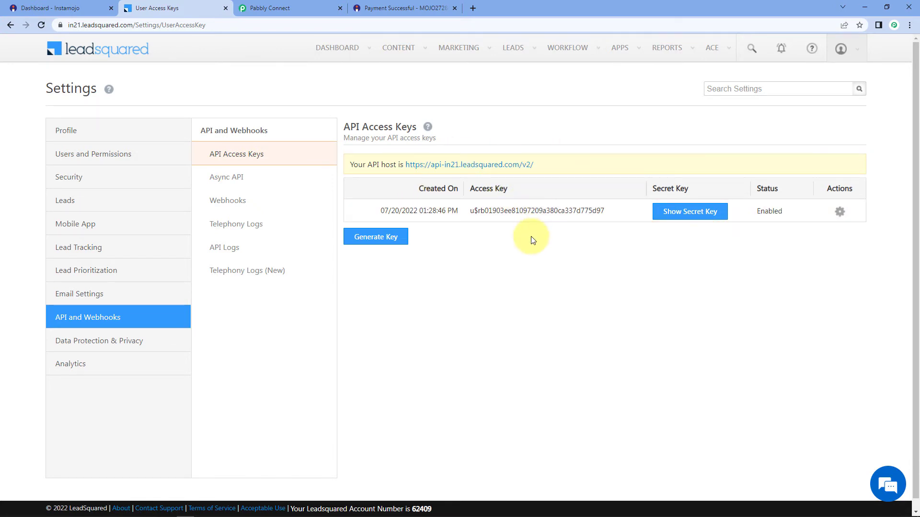
# Copy the LeadSquared access key and bring it to Pabbly Connect's Access Key field.
pyautogui.moveTo(609, 212); pyautogui.dragTo(468, 214)
pyautogui.rightClick(484, 214)
pyautogui.click(500, 219)
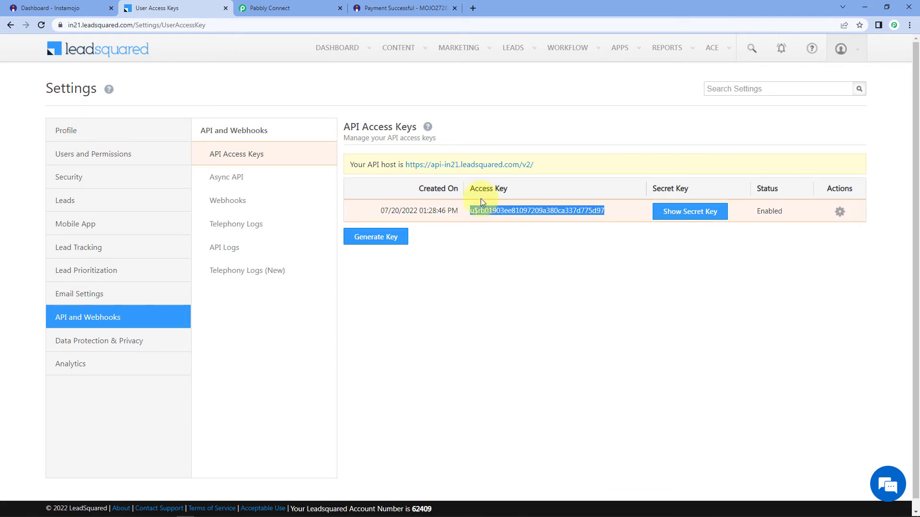
pyautogui.click(264, 4)
pyautogui.rightClick(490, 214)
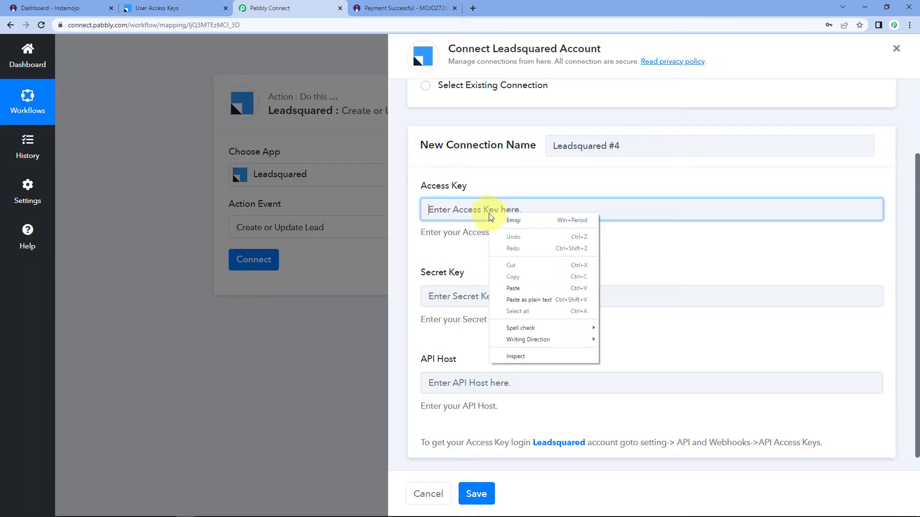
# Paste the access key, then copy LeadSquared's secret key into the Secret Key field.
pyautogui.click(519, 286)
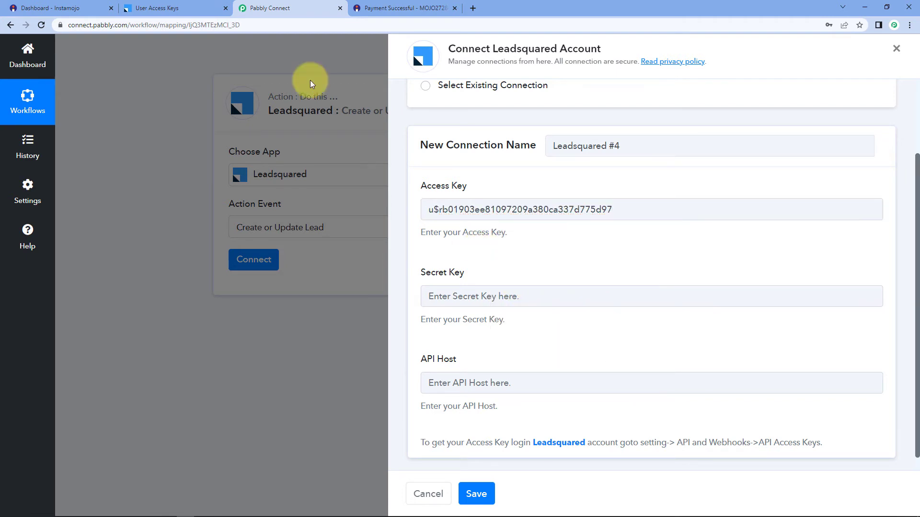
pyautogui.click(202, 4)
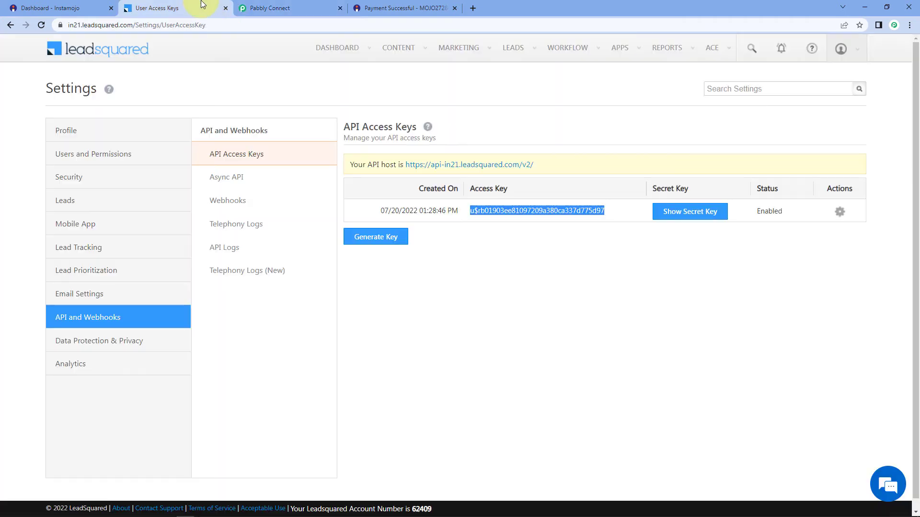
pyautogui.click(680, 217)
pyautogui.moveTo(524, 225); pyautogui.dragTo(364, 234)
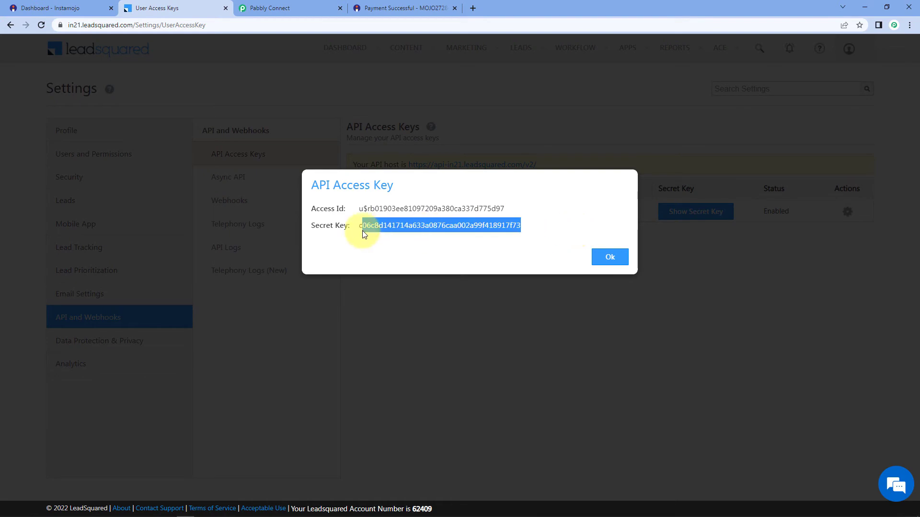
pyautogui.rightClick(374, 231)
pyautogui.click(389, 233)
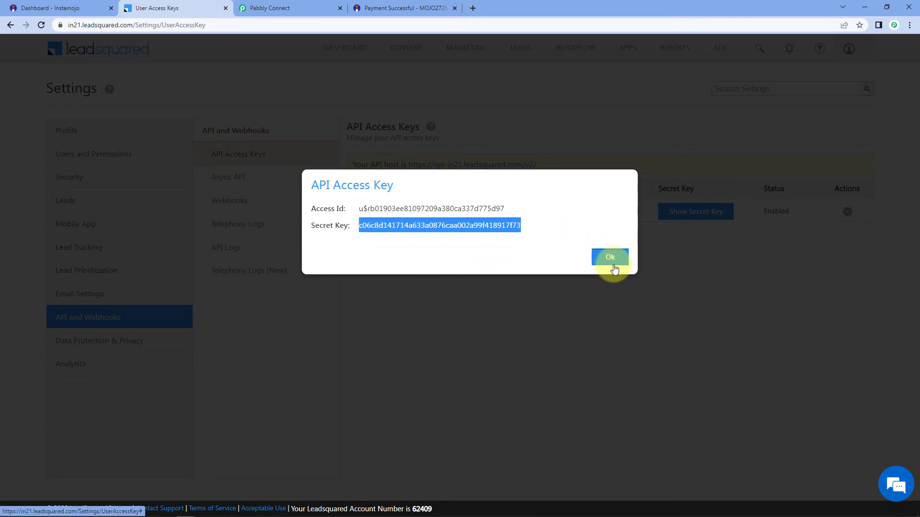
pyautogui.click(610, 257)
pyautogui.click(242, 4)
pyautogui.click(486, 297)
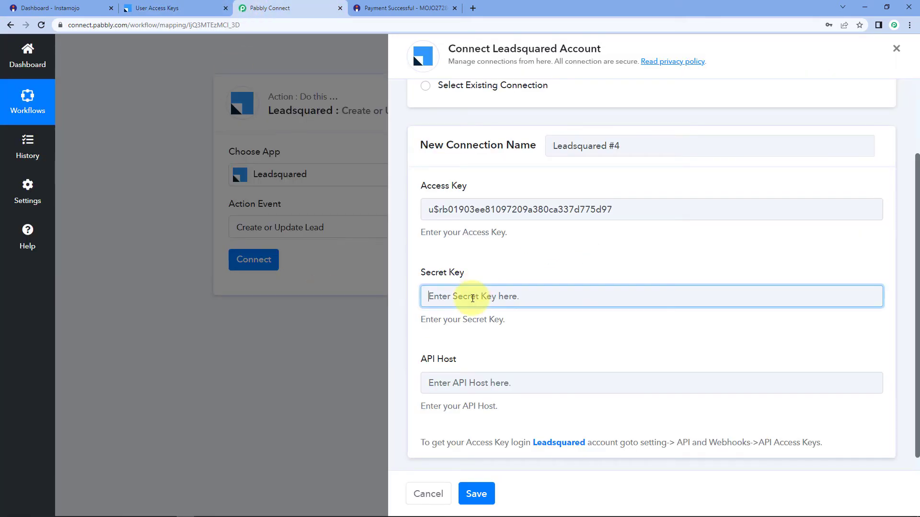
pyautogui.rightClick(473, 298)
pyautogui.click(513, 380)
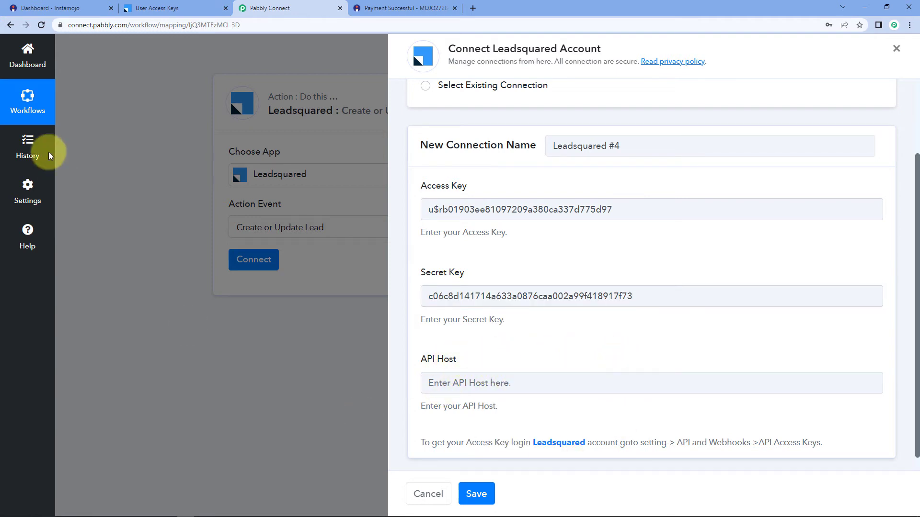
pyautogui.click(159, 4)
pyautogui.moveTo(534, 164); pyautogui.dragTo(398, 169)
pyautogui.rightClick(419, 168)
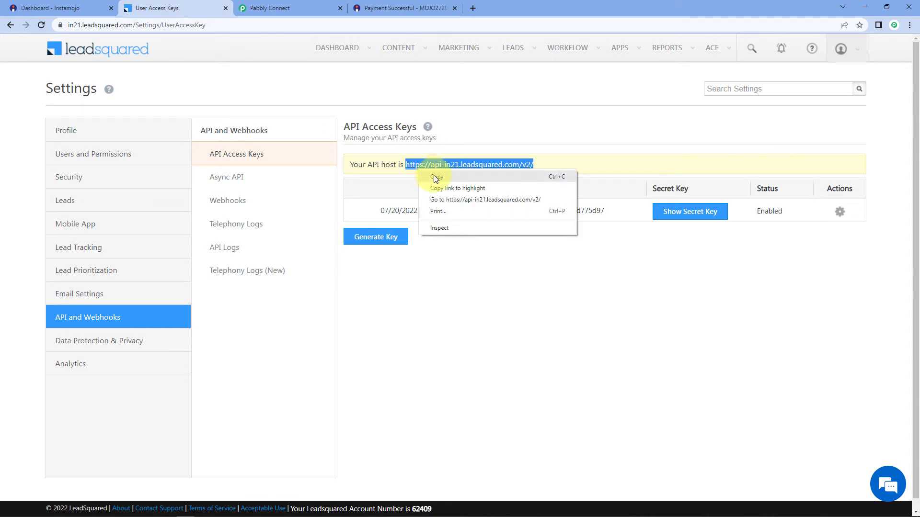
pyautogui.click(433, 175)
pyautogui.click(273, 8)
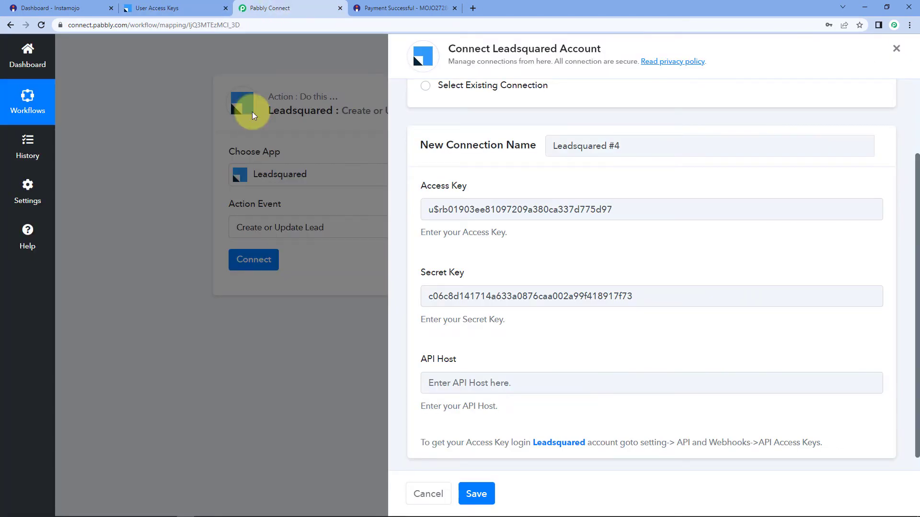
pyautogui.click(437, 383)
pyautogui.rightClick(441, 383)
pyautogui.click(476, 308)
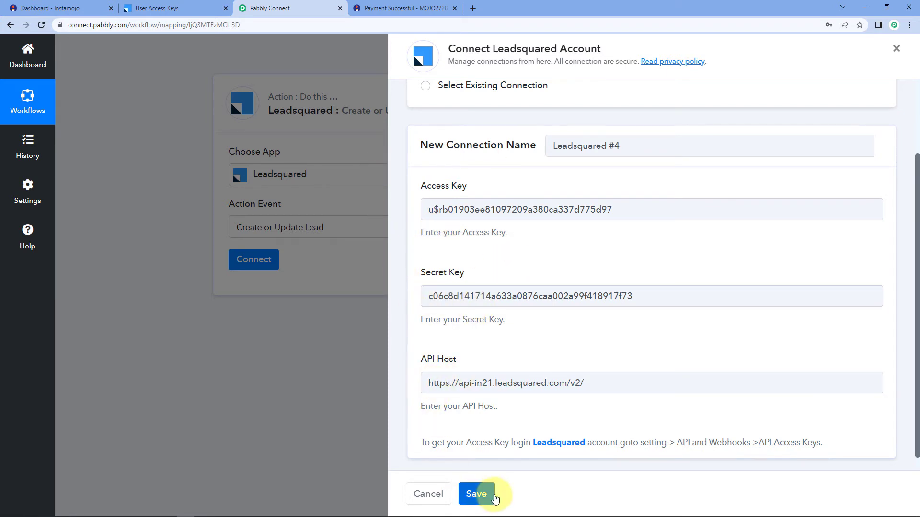
pyautogui.click(476, 493)
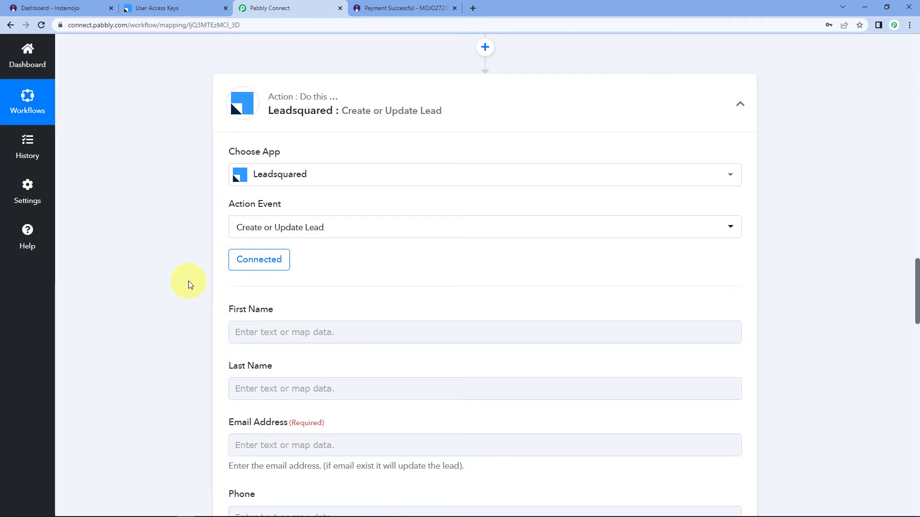
pyautogui.scroll(-2, 168, 287)
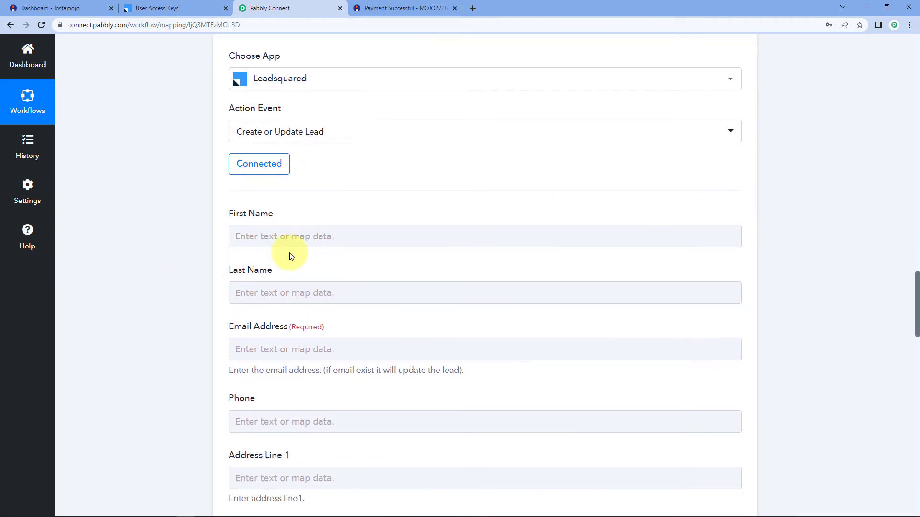
pyautogui.scroll(-2, 167, 354)
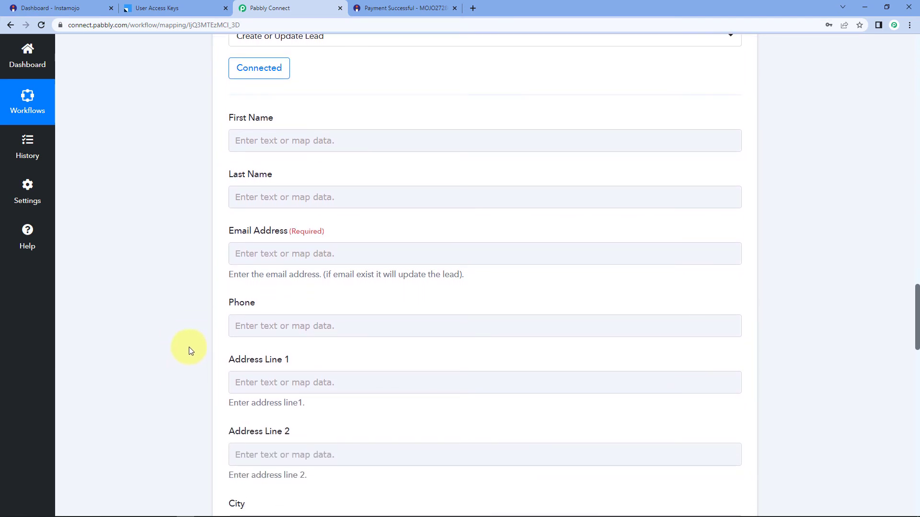
pyautogui.scroll(1, 189, 347)
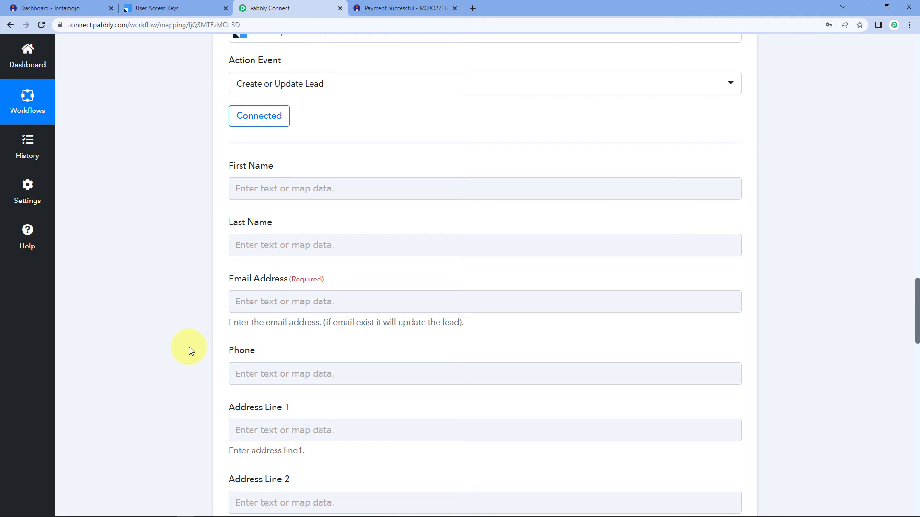
pyautogui.scroll(10, 186, 319)
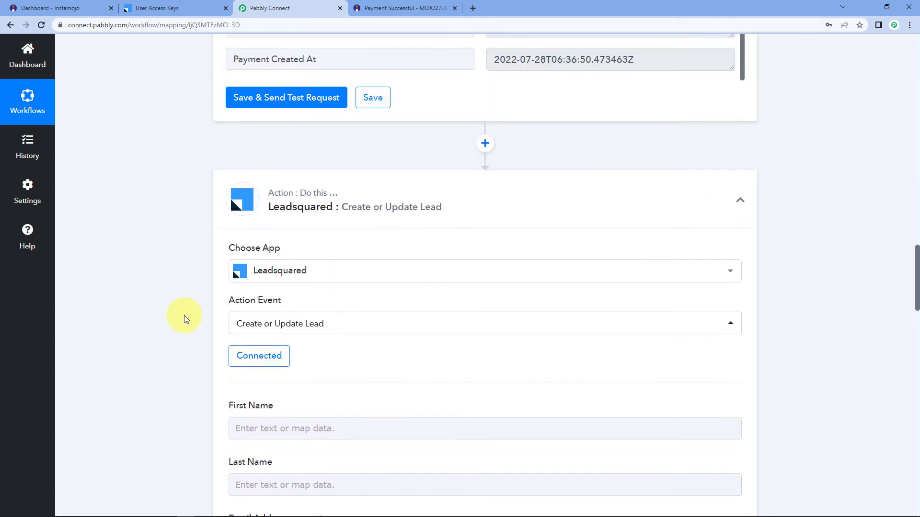
pyautogui.scroll(8, 345, 287)
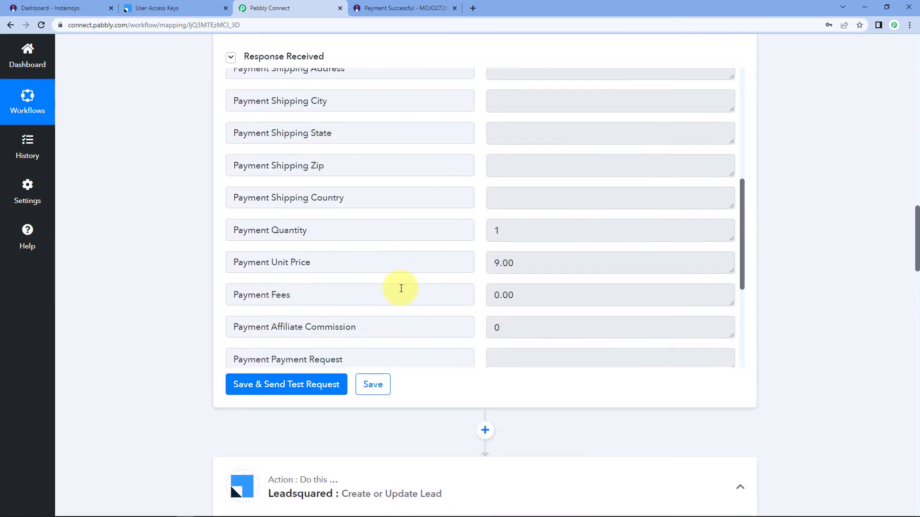
pyautogui.click(565, 144)
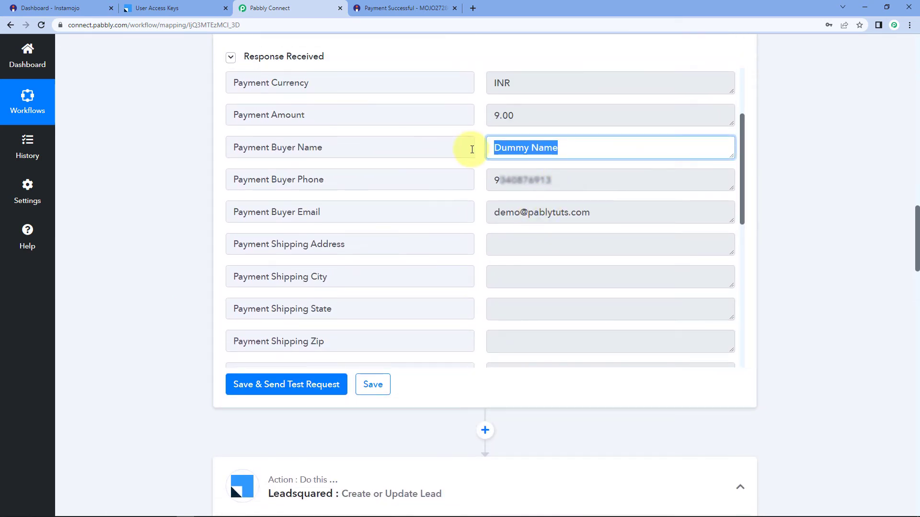
pyautogui.click(558, 185)
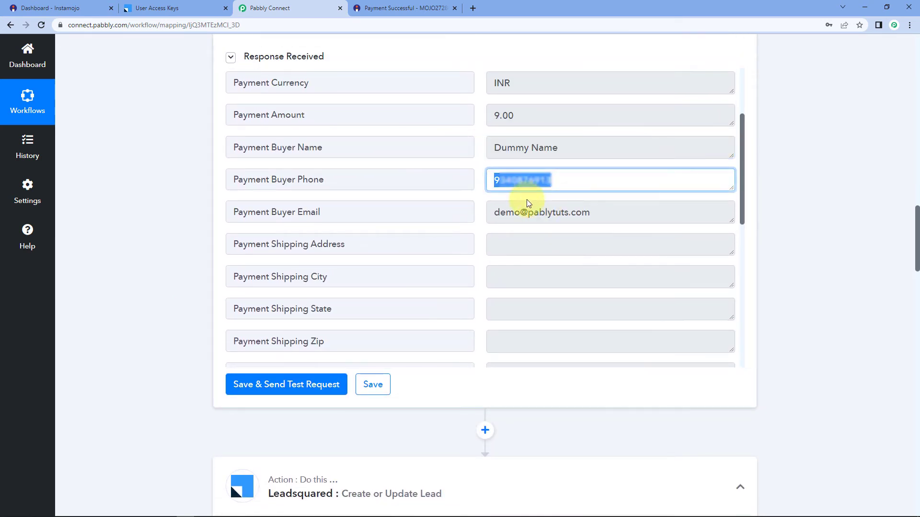
pyautogui.click(603, 214)
pyautogui.click(476, 195)
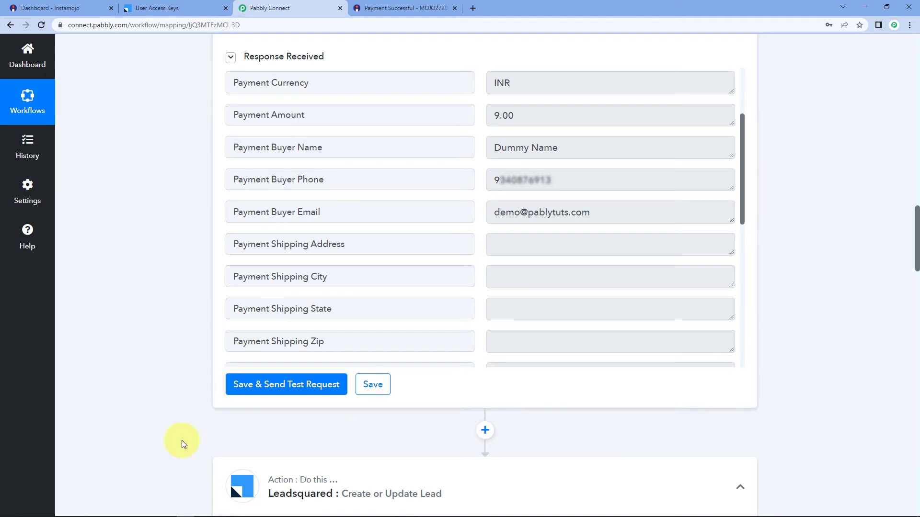
pyautogui.scroll(-5, 200, 412)
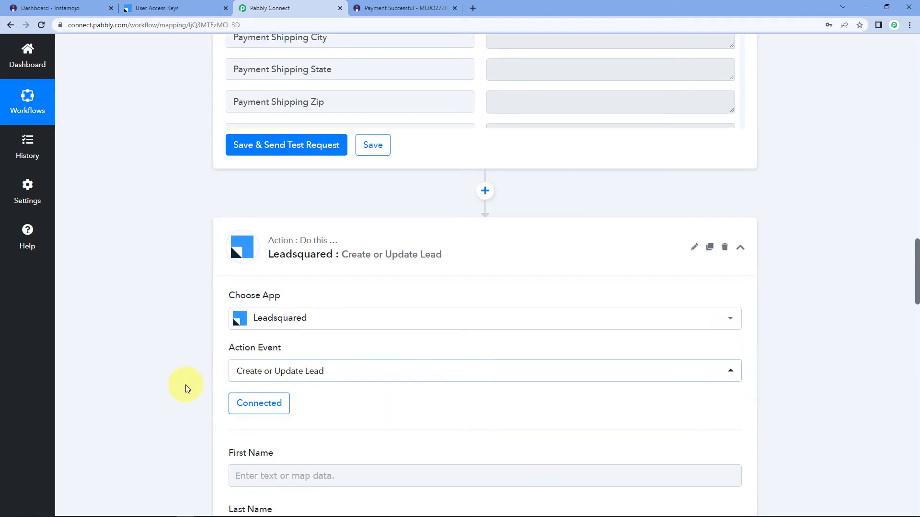
pyautogui.scroll(-4, 186, 384)
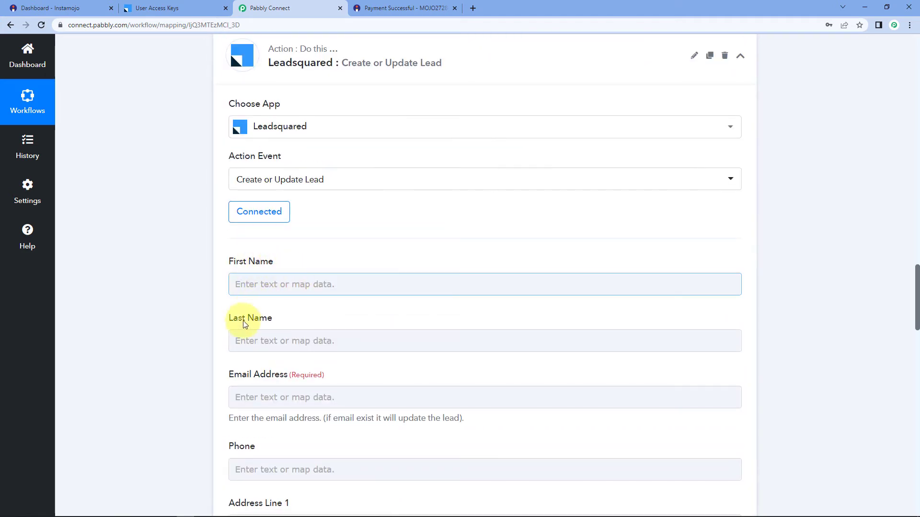
pyautogui.scroll(9, 354, 303)
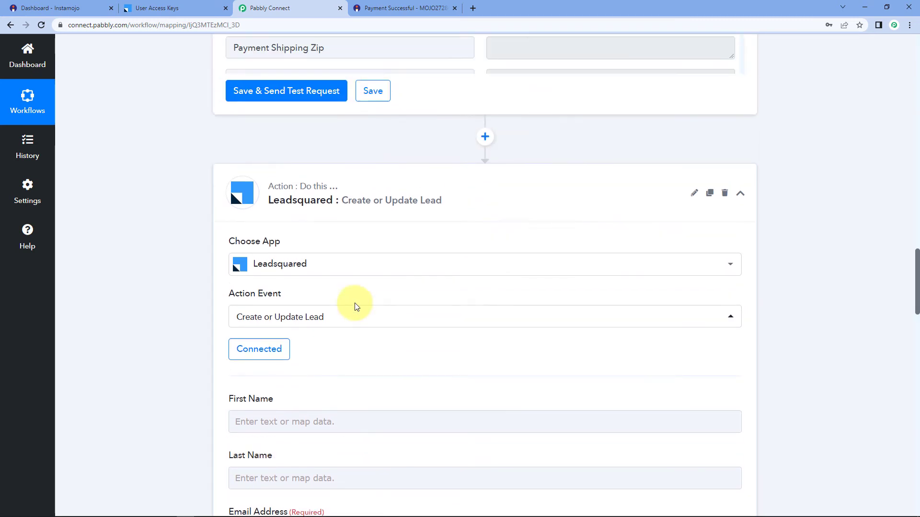
pyautogui.moveTo(560, 146); pyautogui.dragTo(482, 154)
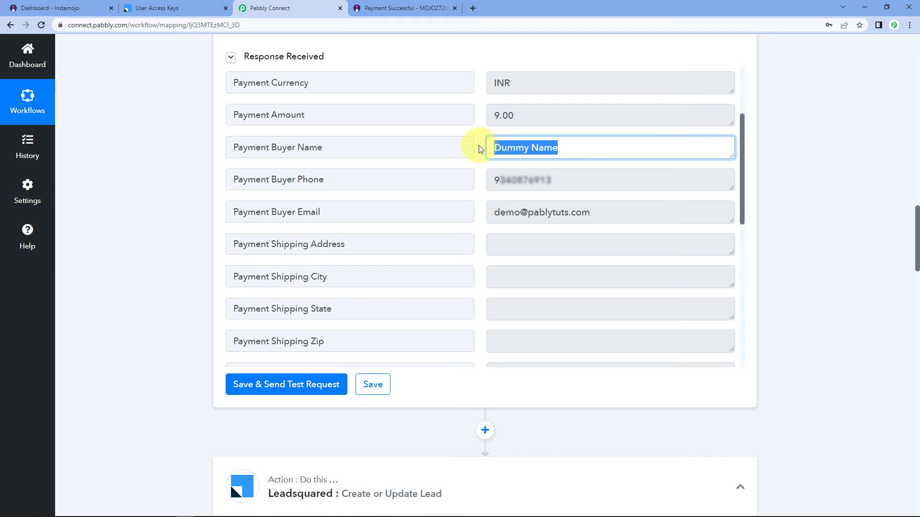
pyautogui.click(479, 146)
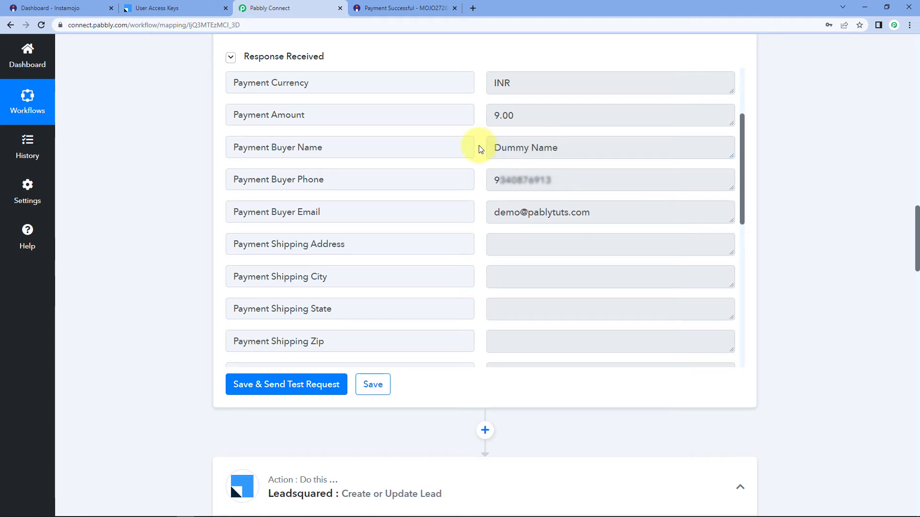
pyautogui.click(532, 147)
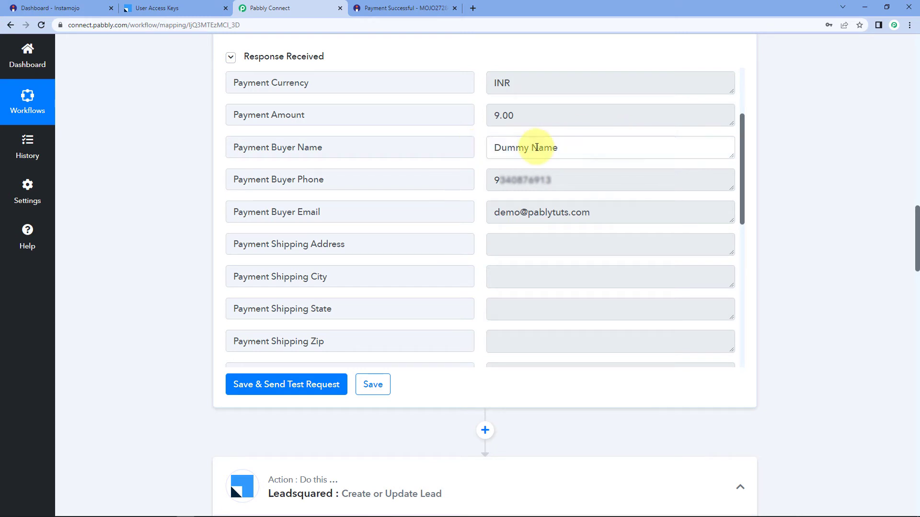
pyautogui.moveTo(531, 147); pyautogui.dragTo(484, 147)
pyautogui.moveTo(591, 148); pyautogui.dragTo(535, 150)
pyautogui.click(821, 196)
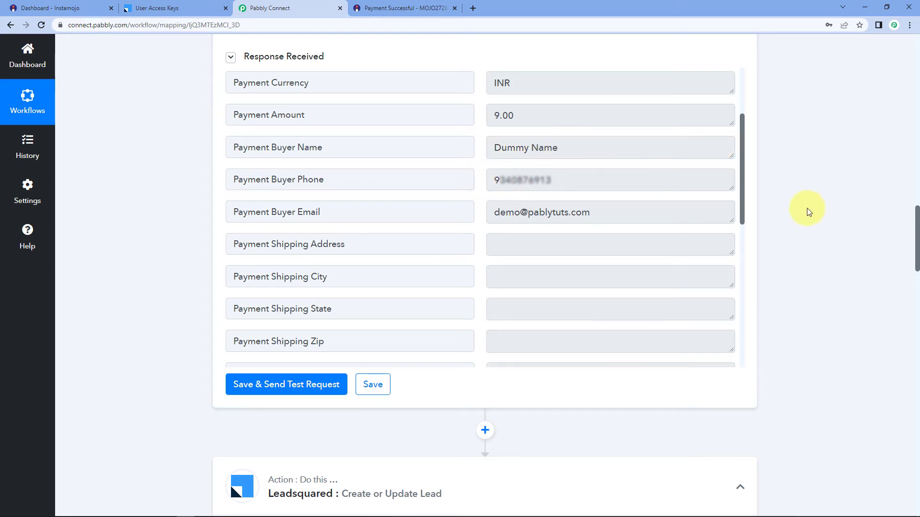
pyautogui.scroll(-5, 808, 213)
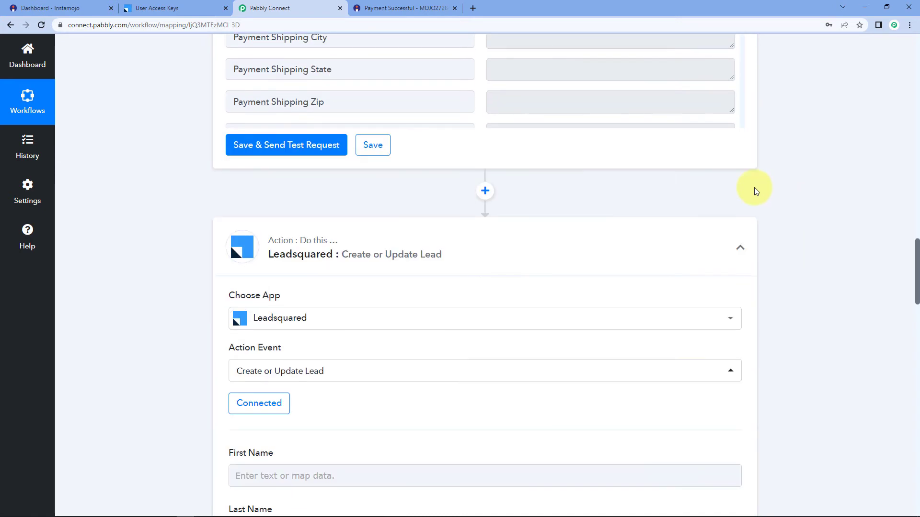
# Insert a Text Formatter by Pabbly step with the Split Text event above the Leadsquared step.
pyautogui.click(485, 192)
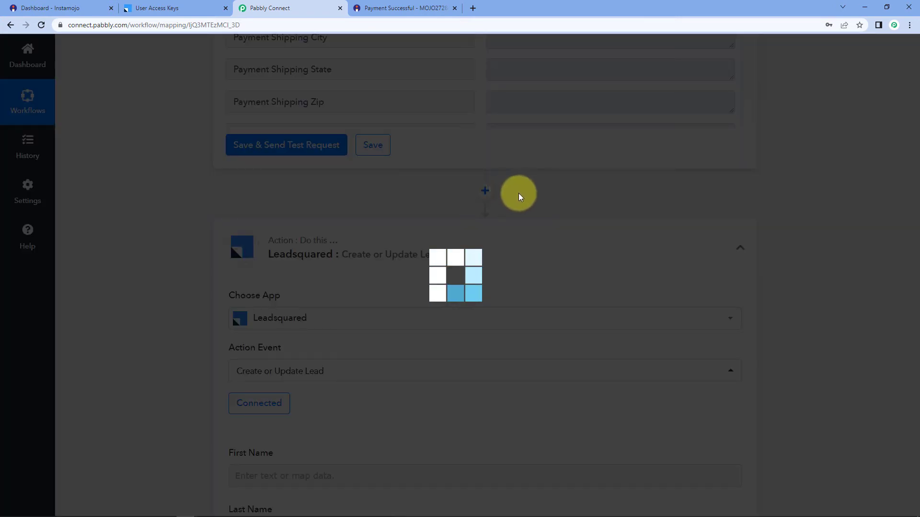
pyautogui.scroll(-3, 201, 242)
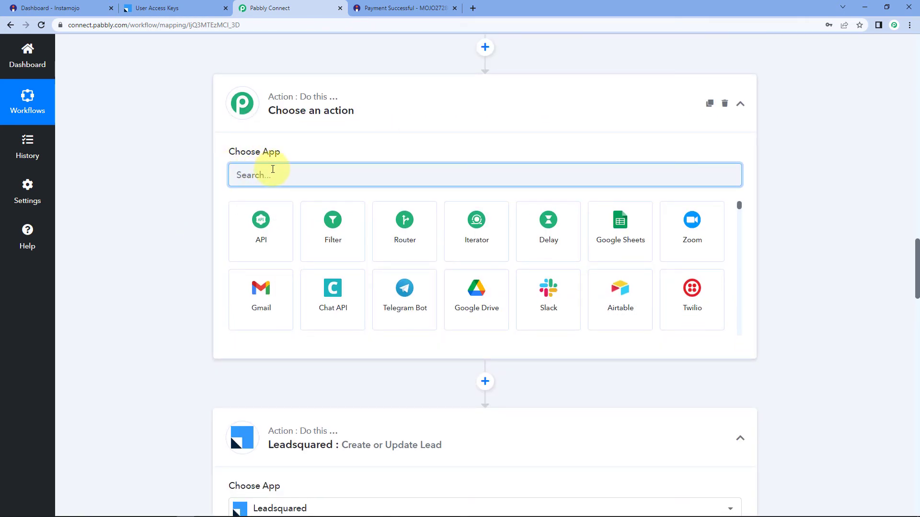
pyautogui.write('Text')
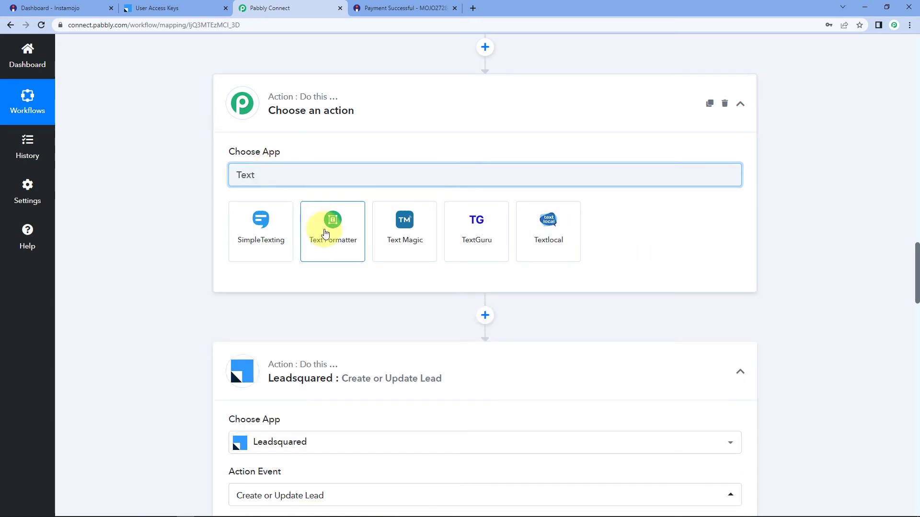
pyautogui.click(325, 234)
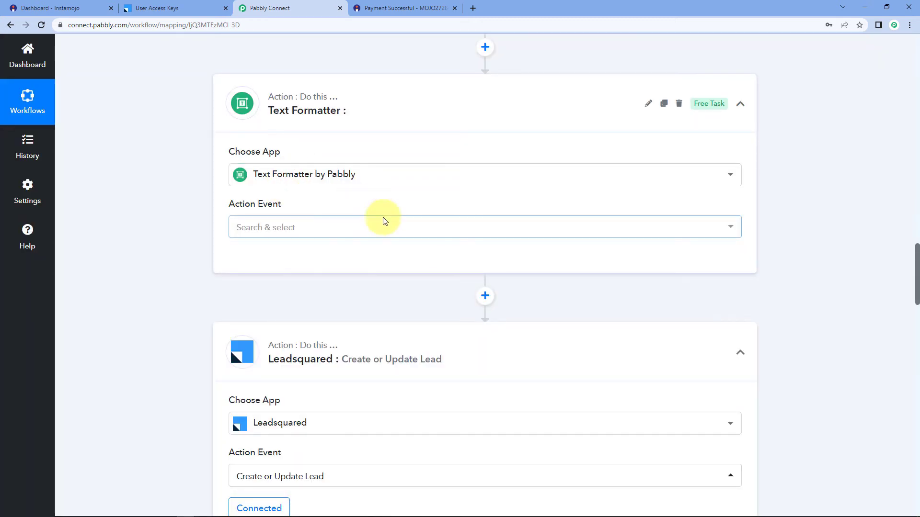
pyautogui.click(293, 229)
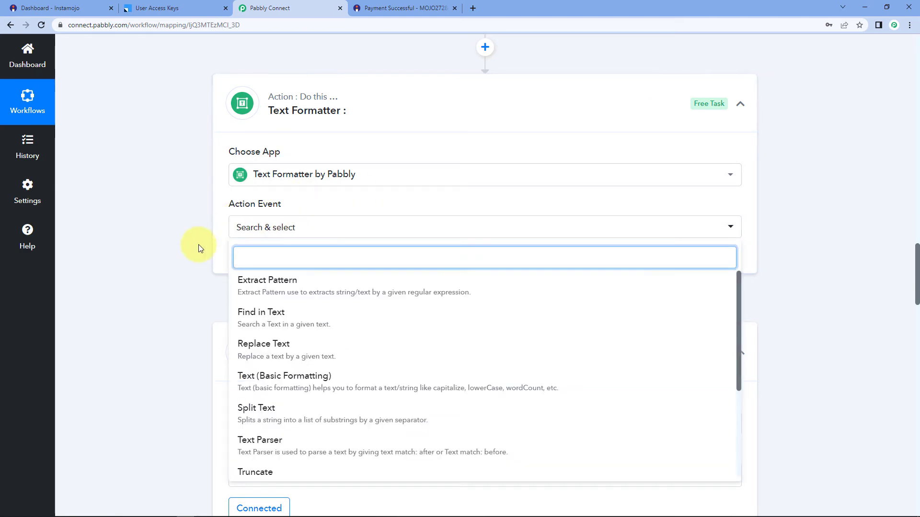
pyautogui.click(259, 411)
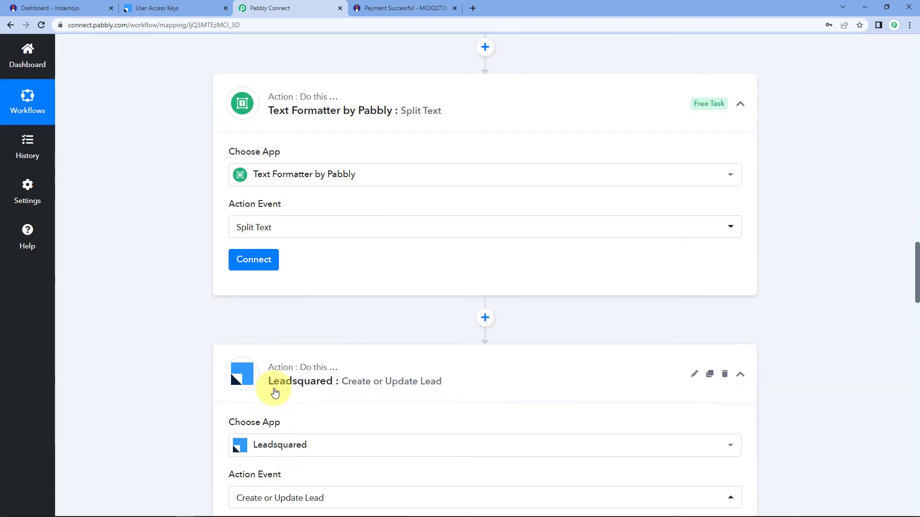
pyautogui.click(259, 260)
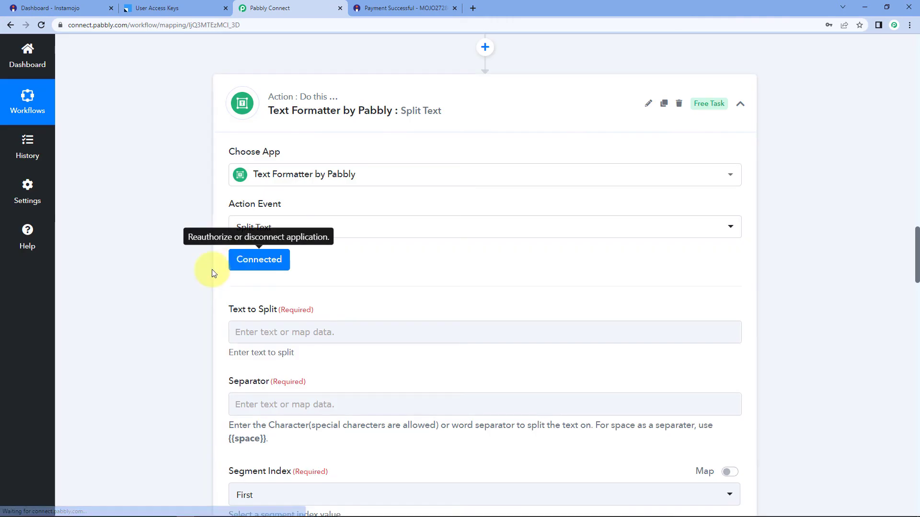
# Map Payment Buyer Name (Dummy Name) from '2. Instamojo: Get Payment Details' into Text to Split.
pyautogui.scroll(-1, 189, 274)
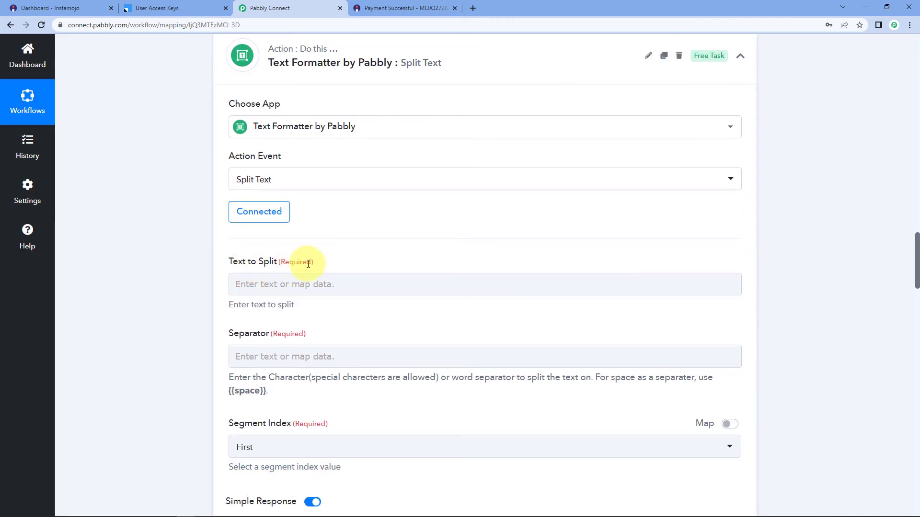
pyautogui.click(294, 283)
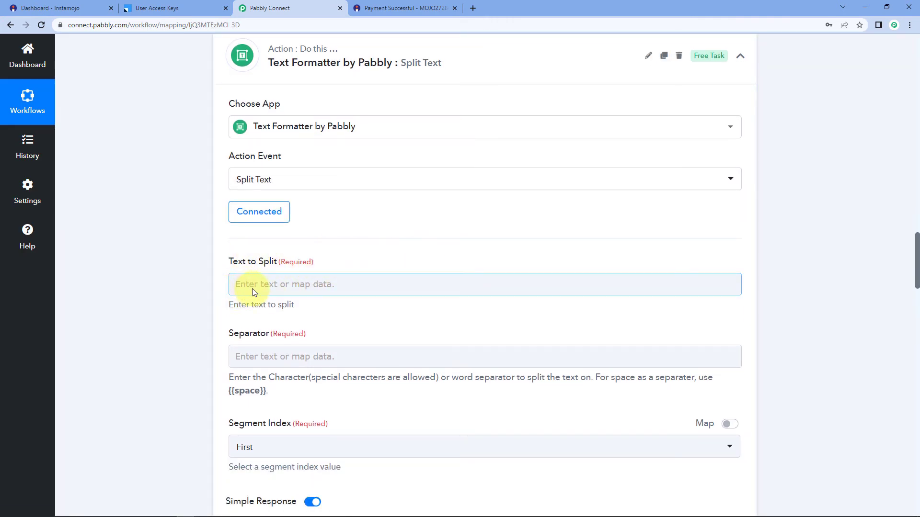
pyautogui.scroll(-2, 345, 267)
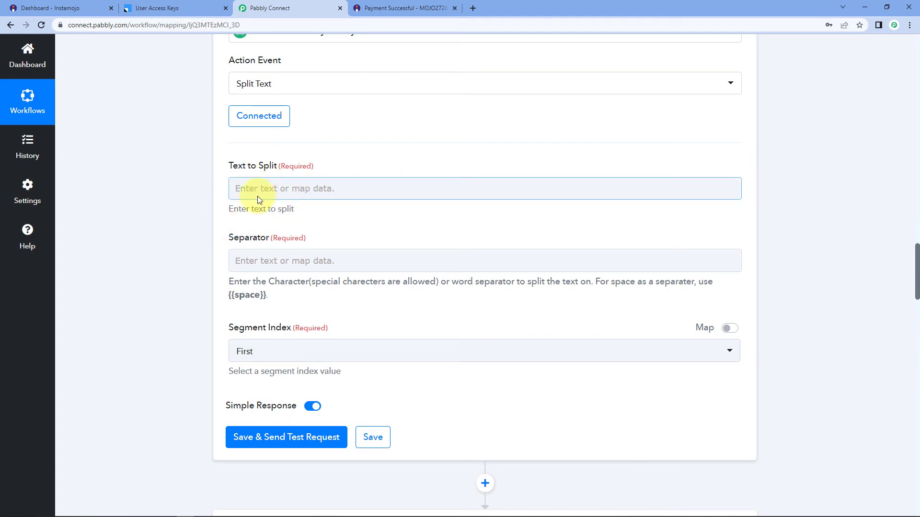
pyautogui.click(302, 188)
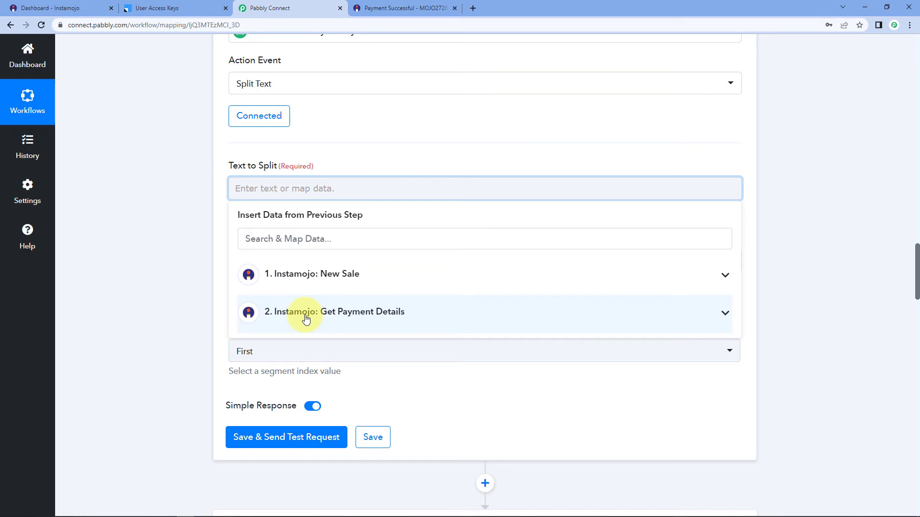
pyautogui.click(306, 319)
pyautogui.click(308, 463)
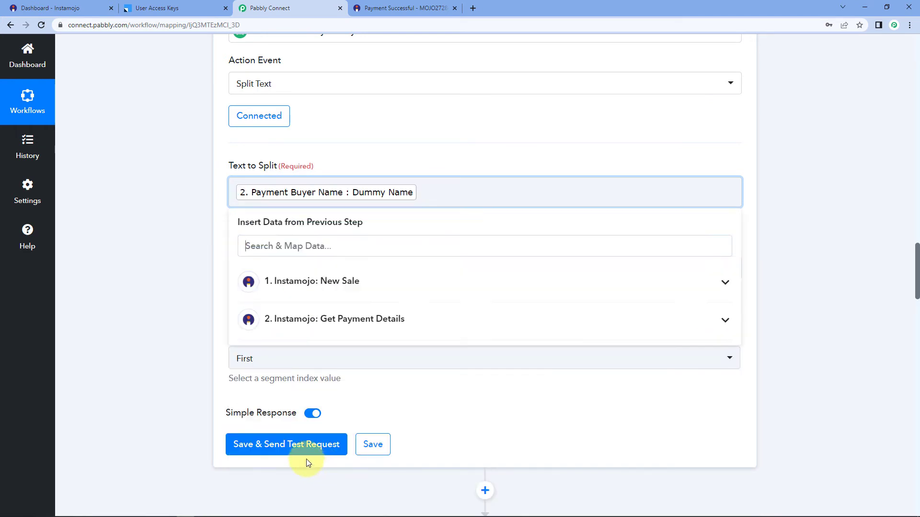
pyautogui.click(171, 288)
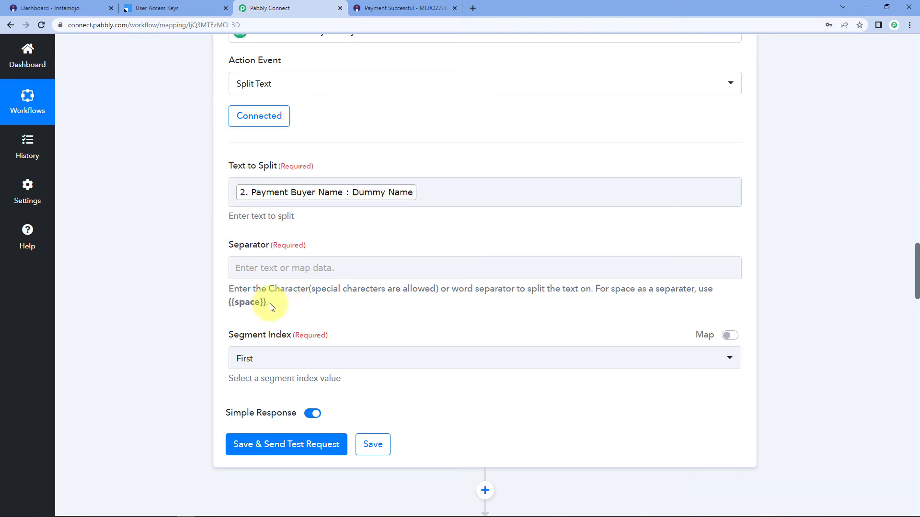
# Copy {{space}} from the help text into the Separator field.
pyautogui.moveTo(266, 301); pyautogui.dragTo(228, 306)
pyautogui.rightClick(233, 303)
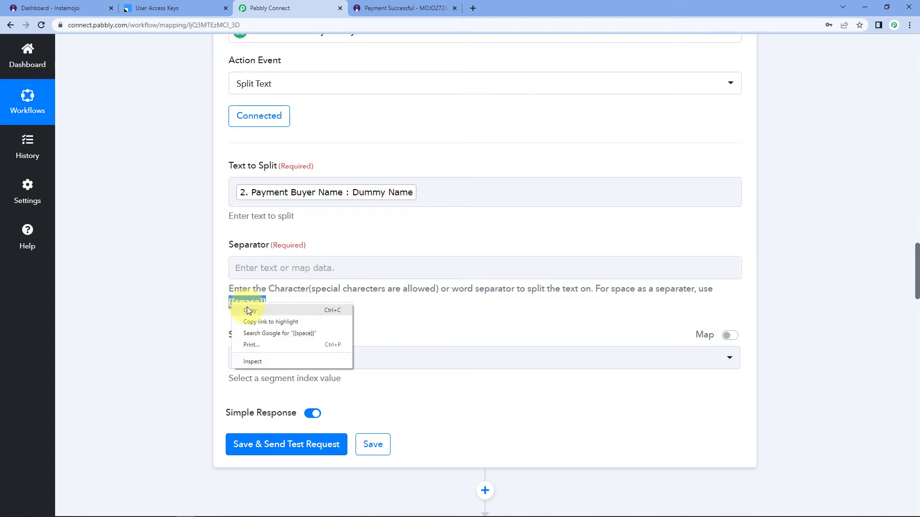
pyautogui.click(246, 309)
pyautogui.click(244, 267)
pyautogui.rightClick(262, 267)
pyautogui.click(284, 342)
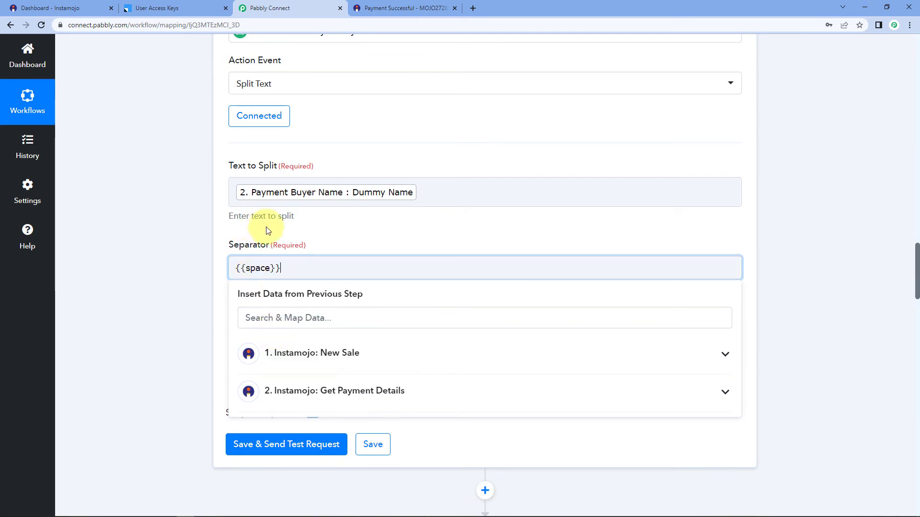
pyautogui.click(267, 235)
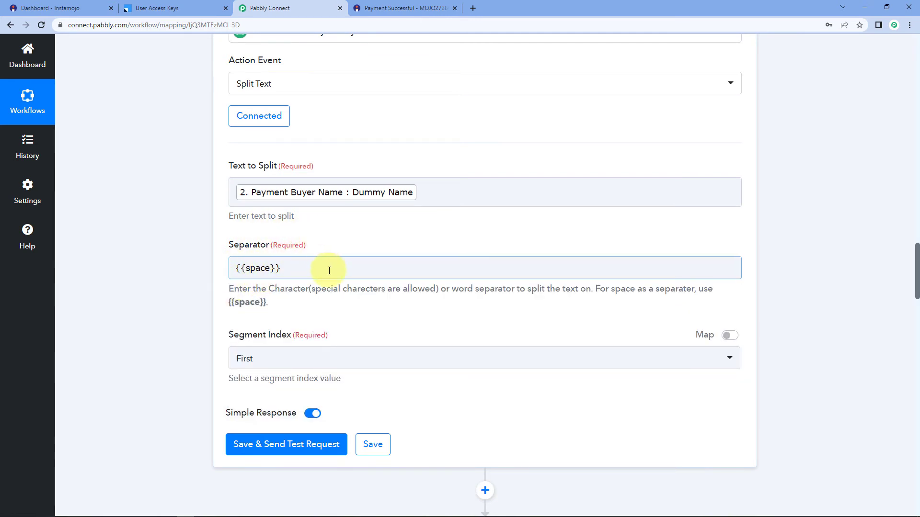
pyautogui.moveTo(284, 269); pyautogui.dragTo(199, 268)
pyautogui.moveTo(284, 270); pyautogui.dragTo(208, 289)
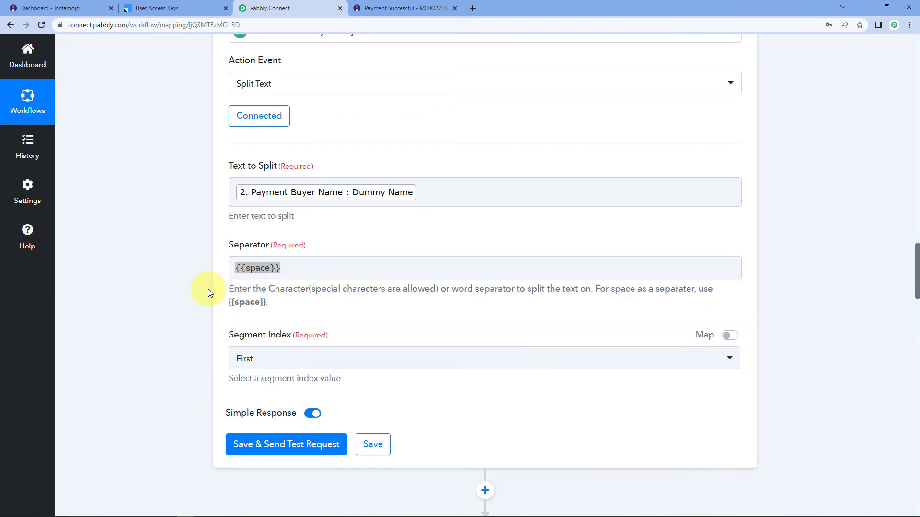
pyautogui.click(287, 269)
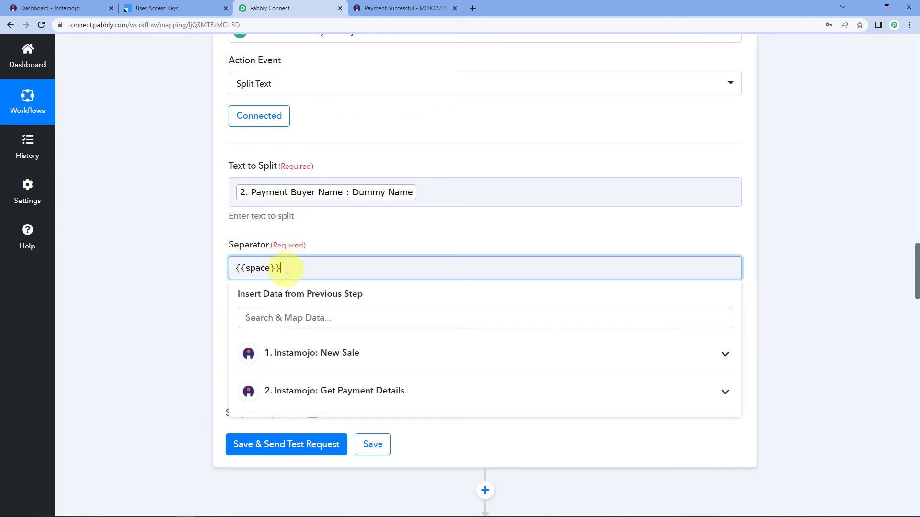
pyautogui.click(212, 262)
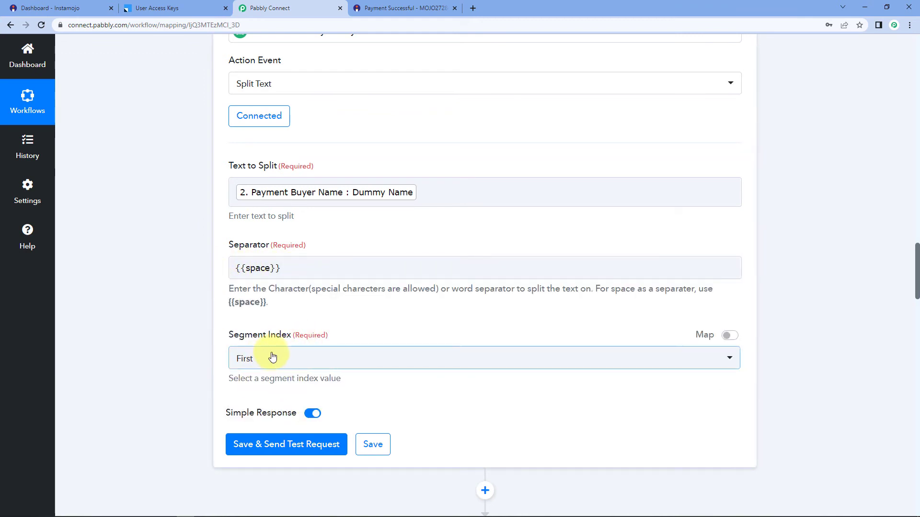
# Set Segment Index to All and test, getting Result 0 'Dummy' and Result 1 'Name'.
pyautogui.click(272, 357)
pyautogui.scroll(-2, 249, 458)
pyautogui.click(251, 464)
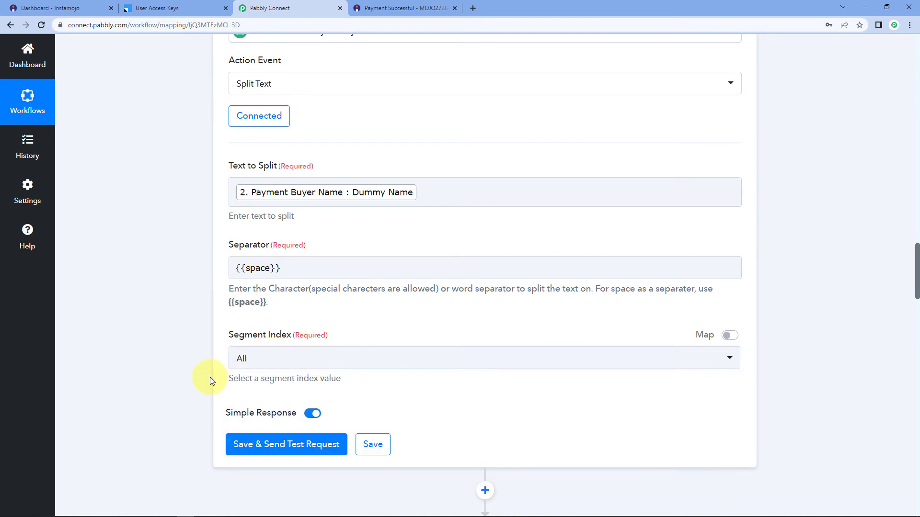
pyautogui.scroll(-3, 206, 371)
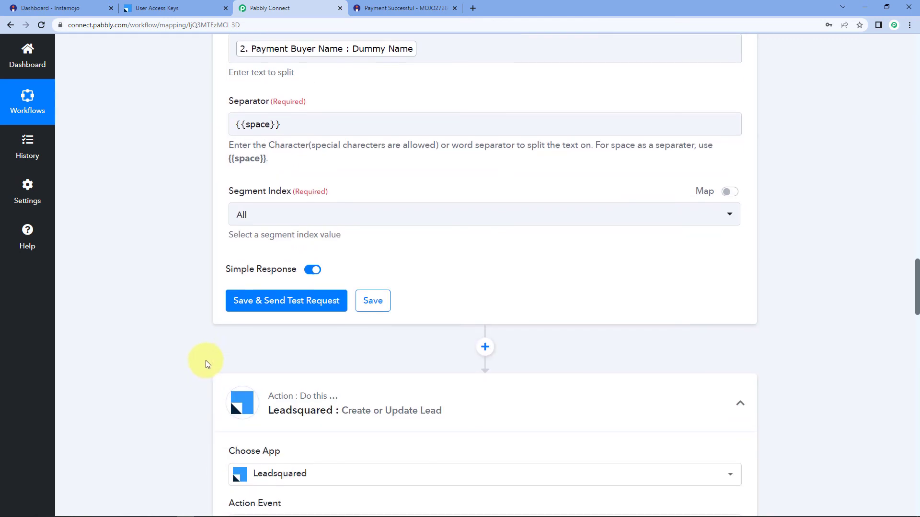
pyautogui.click(266, 300)
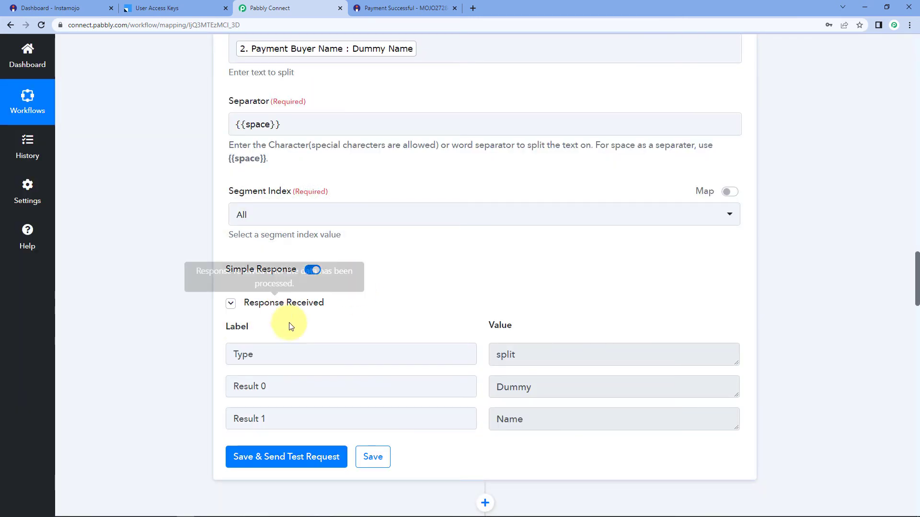
pyautogui.moveTo(546, 388); pyautogui.dragTo(472, 394)
pyautogui.moveTo(542, 417); pyautogui.dragTo(473, 418)
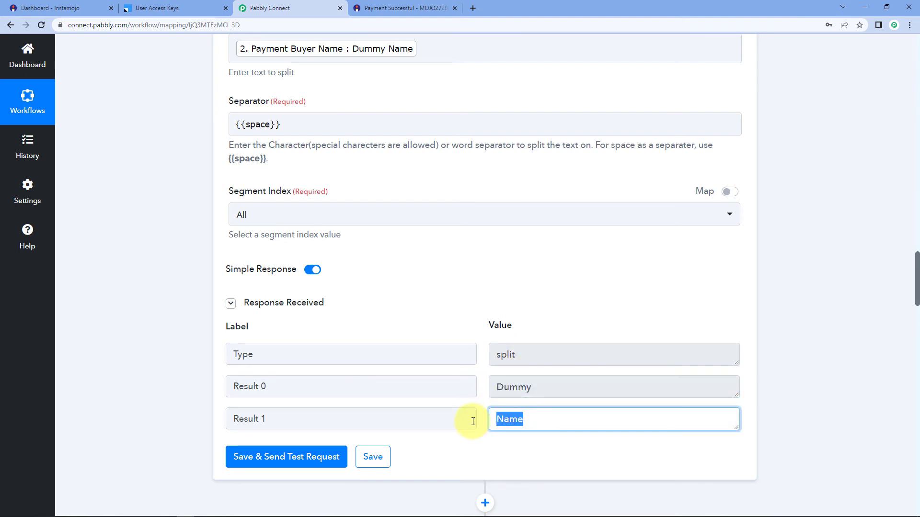
pyautogui.click(461, 329)
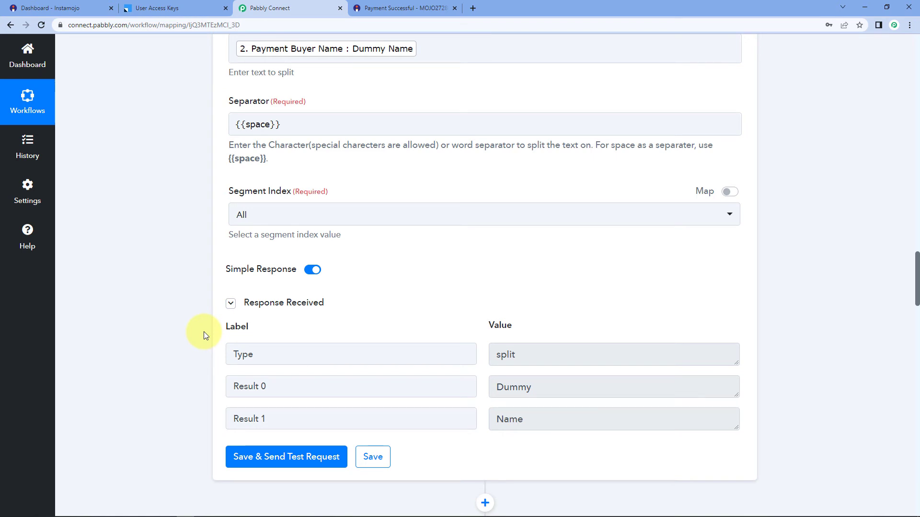
# Look over the Leadsquared step's First Name data options.
pyautogui.scroll(-1, 203, 331)
pyautogui.scroll(-4, 212, 354)
pyautogui.scroll(-7, 208, 354)
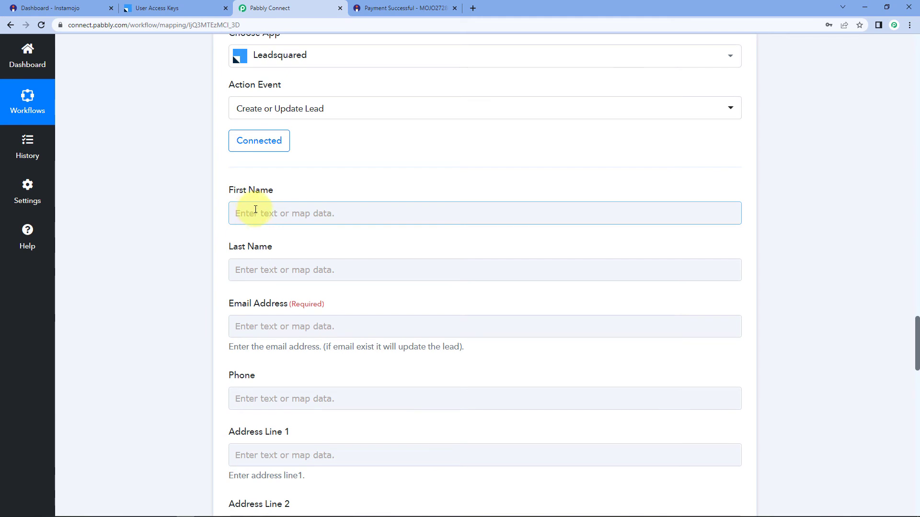
pyautogui.click(258, 211)
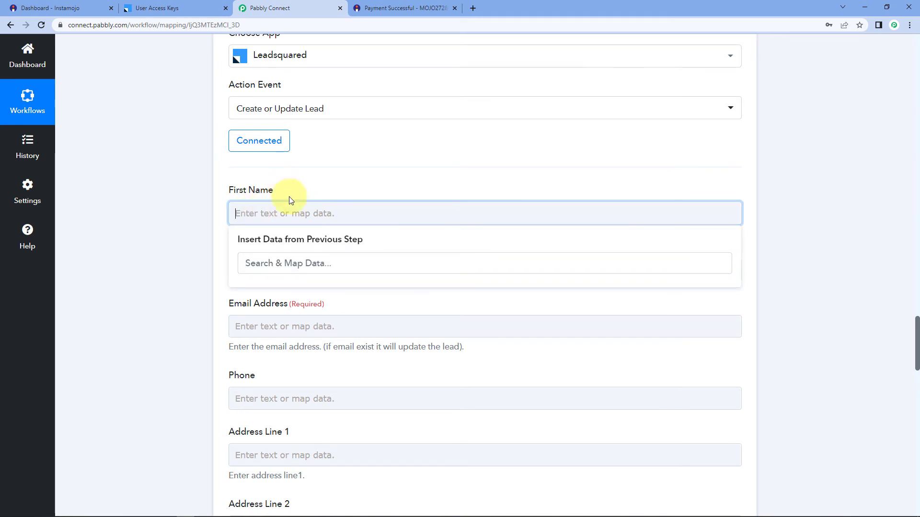
pyautogui.click(304, 185)
pyautogui.scroll(4, 322, 247)
pyautogui.scroll(2, 336, 268)
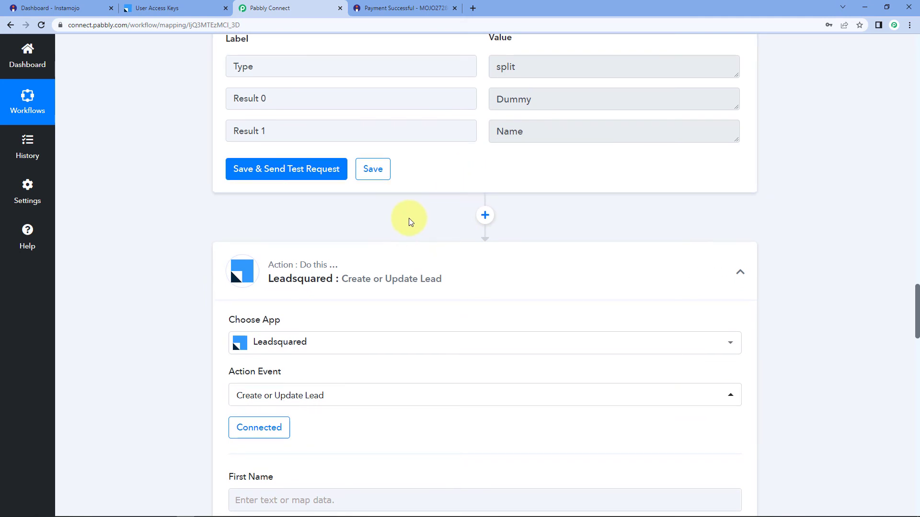
pyautogui.scroll(-3, 410, 217)
# Keep the LeadSquared lead step on the existing Leadsquared #4 connection and save it.
pyautogui.click(242, 291)
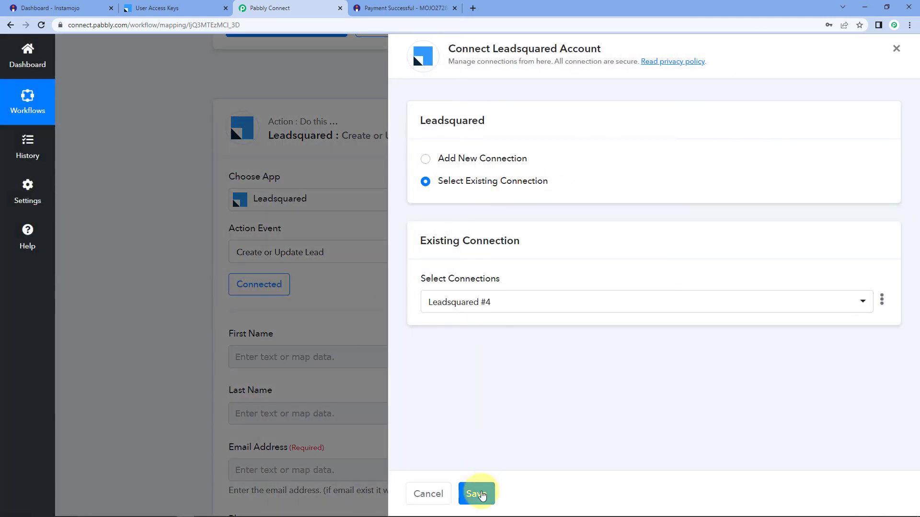
pyautogui.click(476, 494)
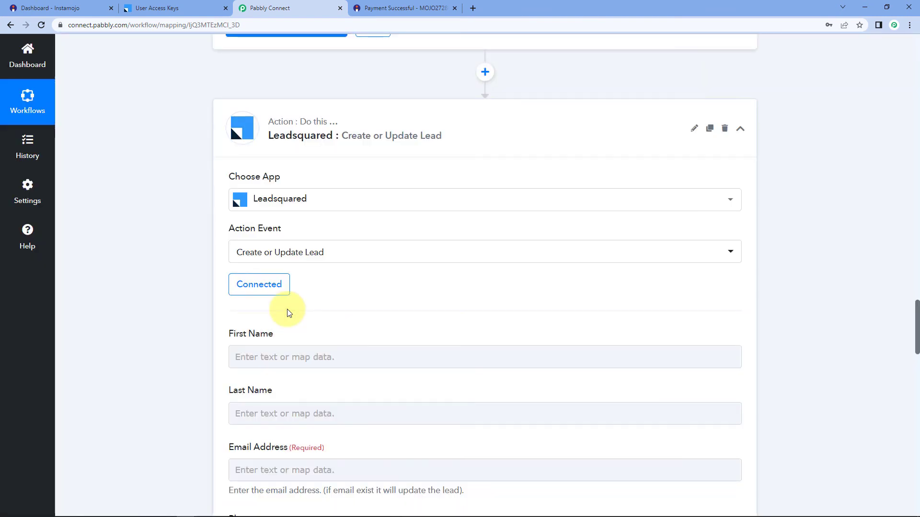
# Map First Name to Split Text Result 0 and Last Name to Result 1.
pyautogui.scroll(-2, 287, 309)
pyautogui.click(250, 262)
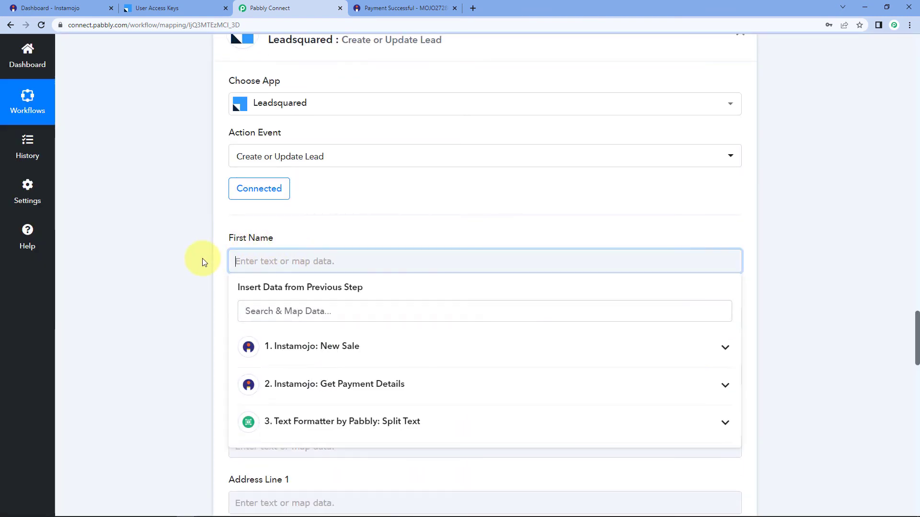
pyautogui.scroll(-3, 277, 187)
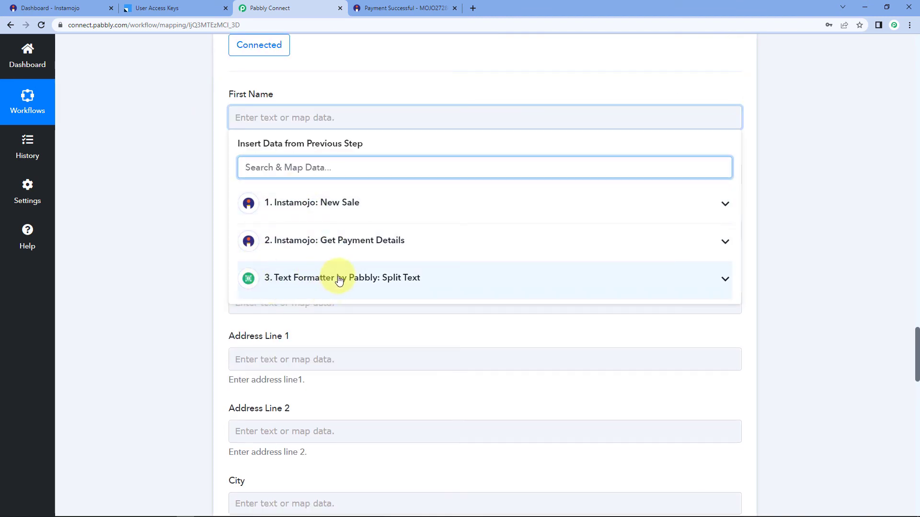
pyautogui.click(446, 278)
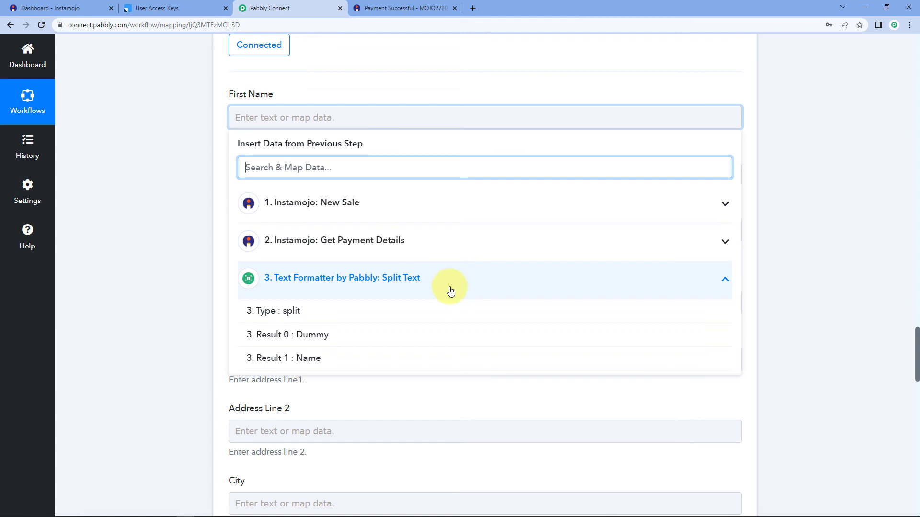
pyautogui.click(288, 340)
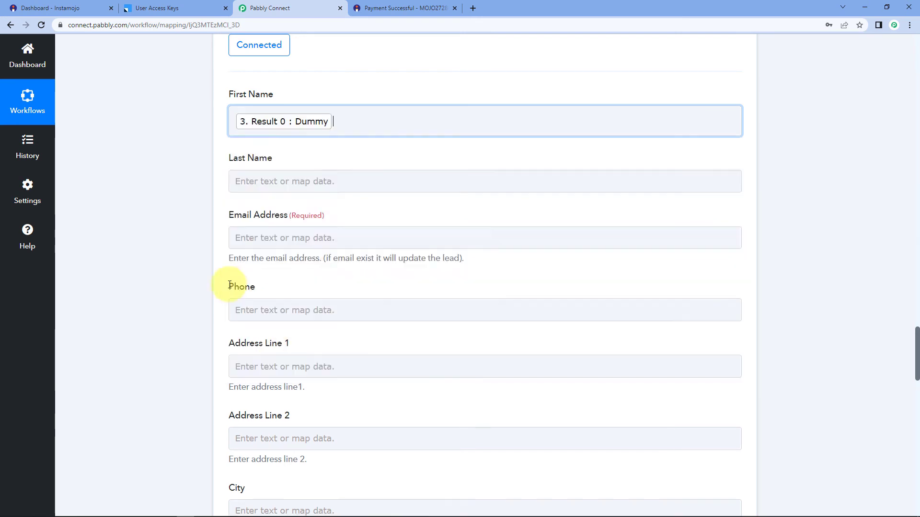
pyautogui.click(152, 222)
pyautogui.click(254, 181)
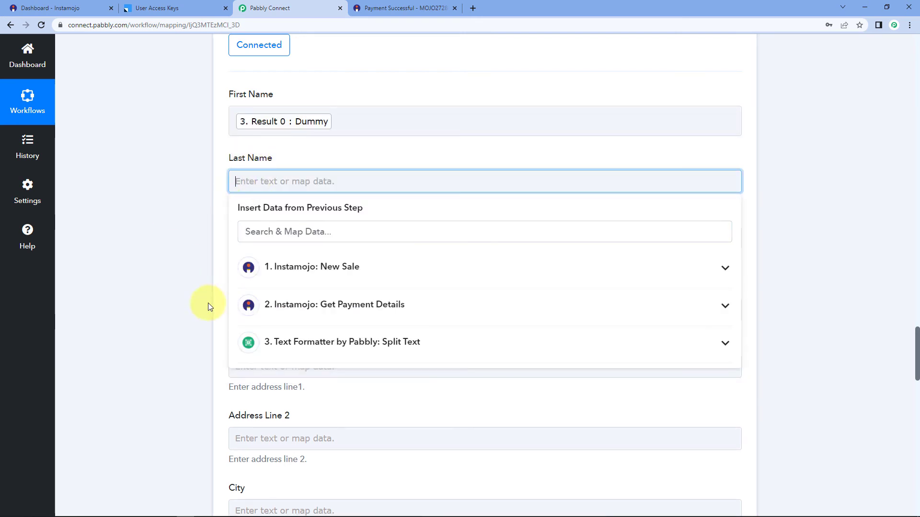
pyautogui.click(257, 341)
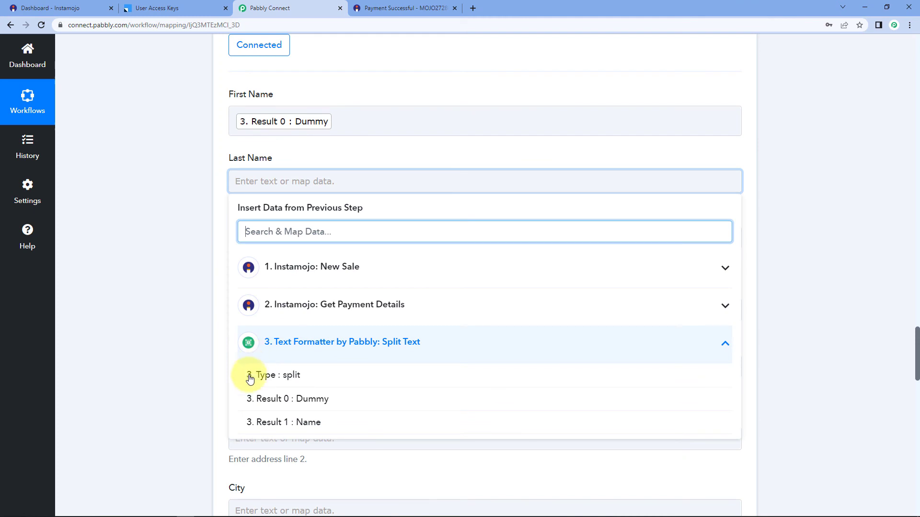
pyautogui.click(289, 423)
pyautogui.click(176, 300)
pyautogui.scroll(-2, 176, 300)
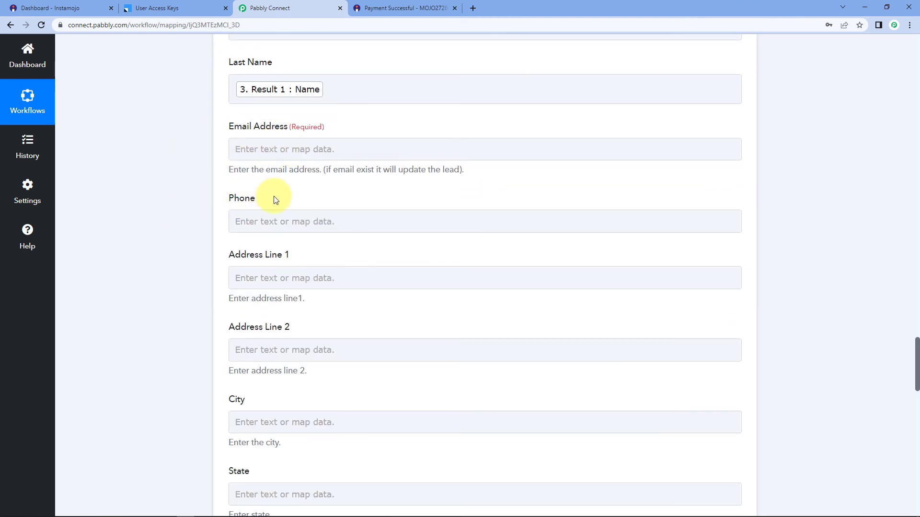
# Map Email Address to step 2's Payment Buyer Email.
pyautogui.click(267, 149)
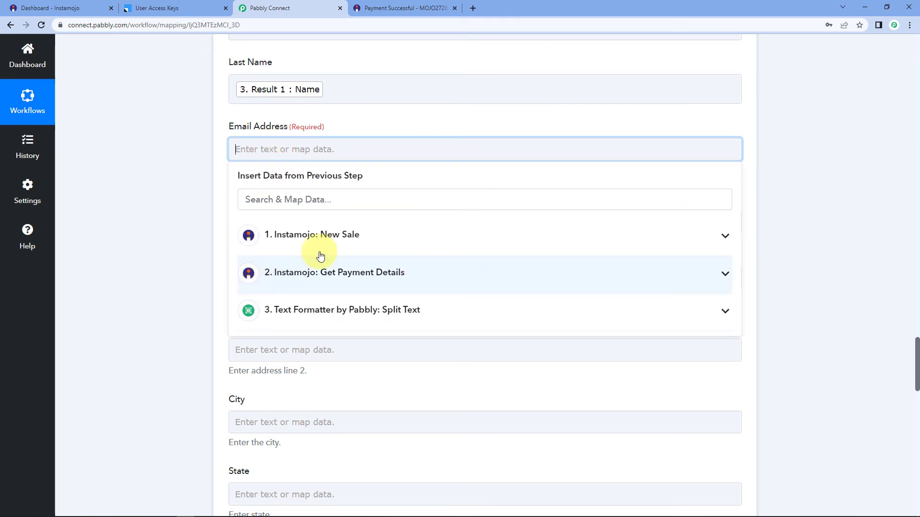
pyautogui.click(349, 273)
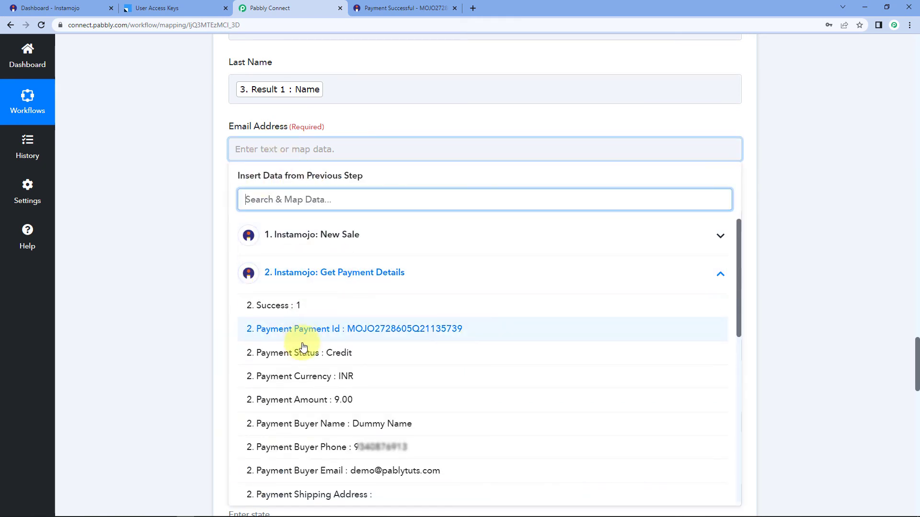
pyautogui.click(355, 472)
pyautogui.click(169, 298)
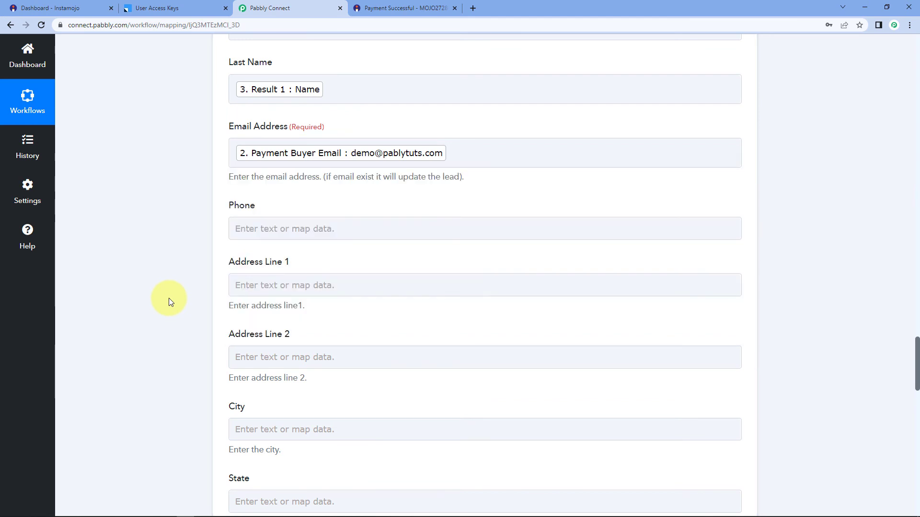
# Map Phone to step 2's Payment Buyer Phone and review the remaining fields.
pyautogui.scroll(-2, 169, 298)
pyautogui.scroll(-1, 169, 298)
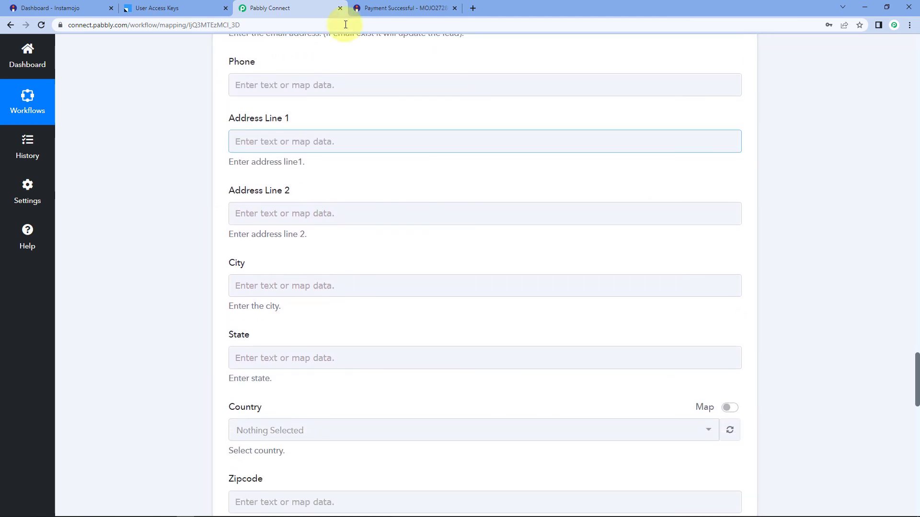
pyautogui.click(250, 84)
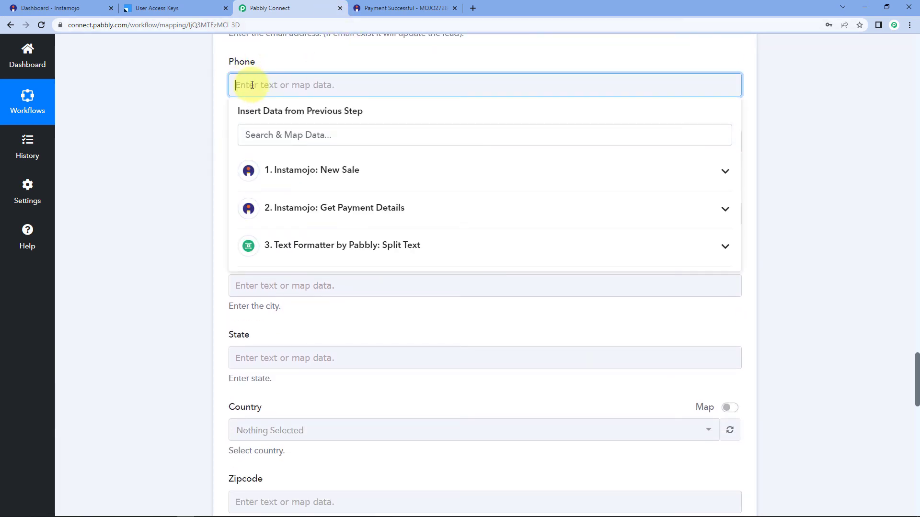
pyautogui.click(307, 211)
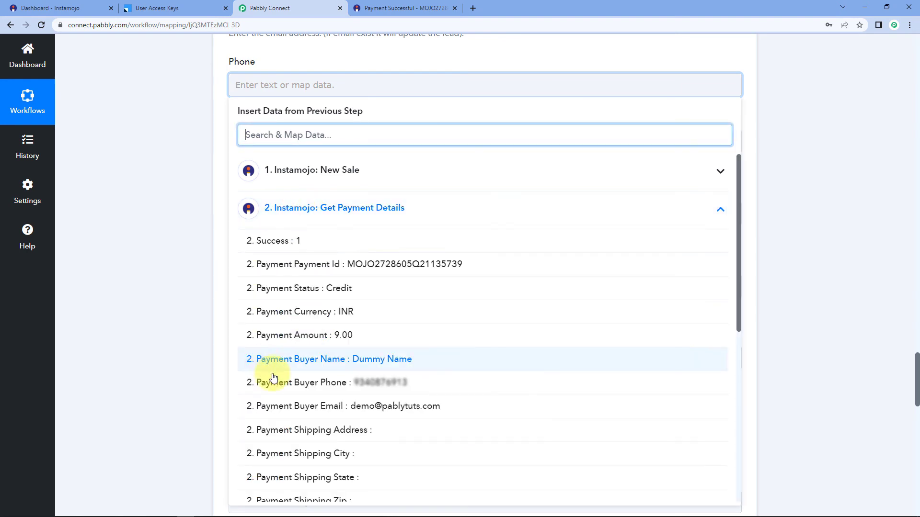
pyautogui.click(263, 396)
pyautogui.click(176, 232)
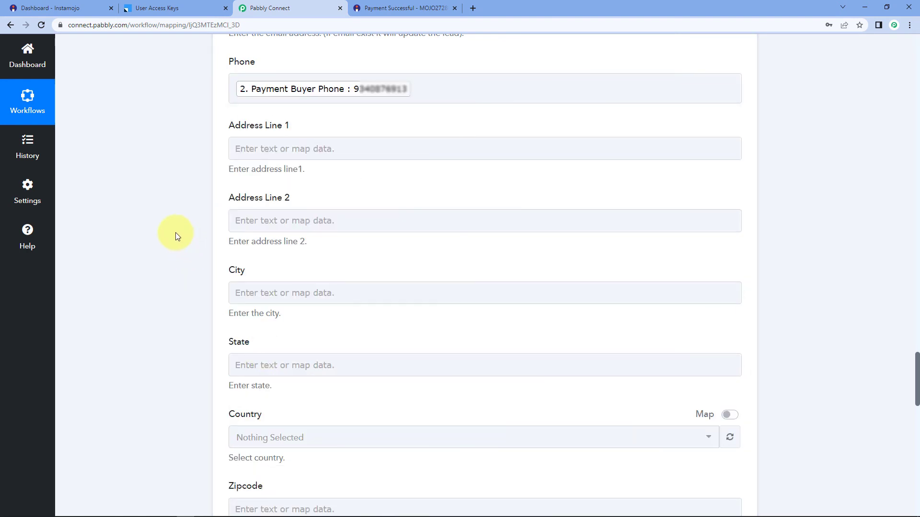
pyautogui.scroll(-1, 175, 232)
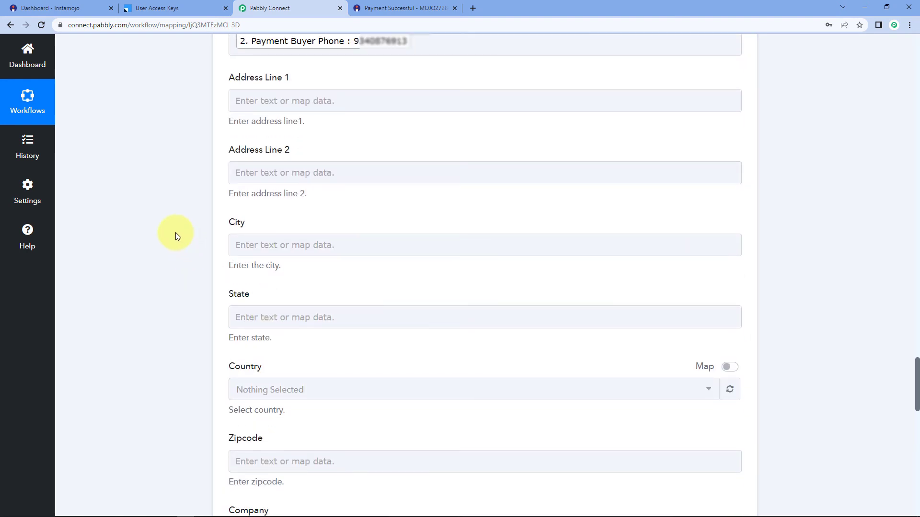
pyautogui.scroll(-3, 175, 232)
pyautogui.scroll(2, 175, 231)
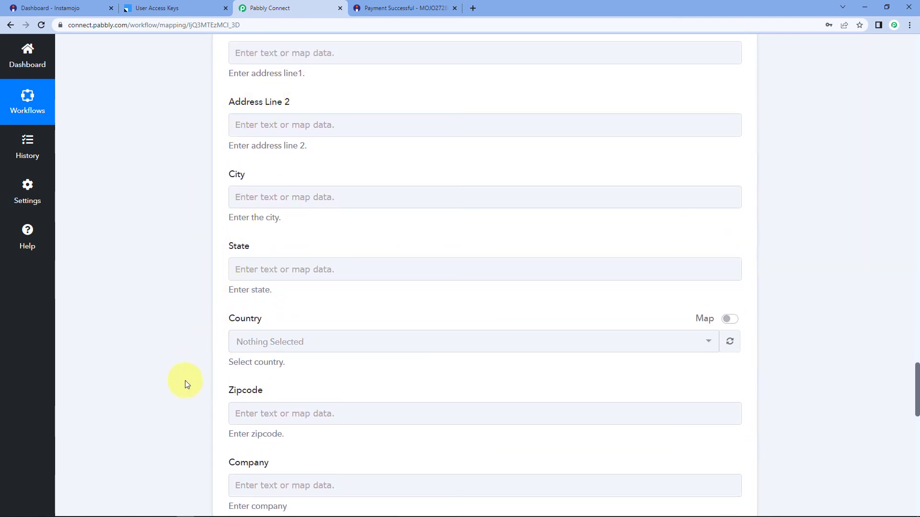
pyautogui.scroll(-2, 184, 381)
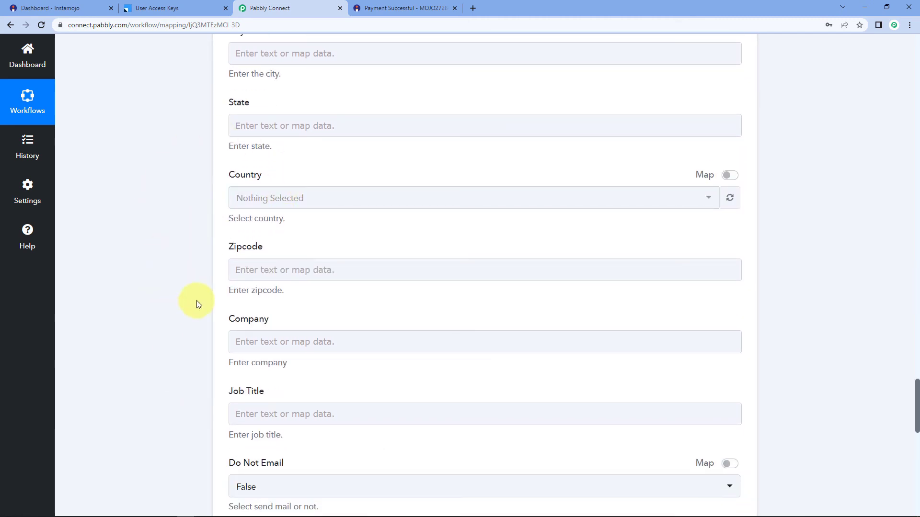
pyautogui.scroll(-4, 164, 359)
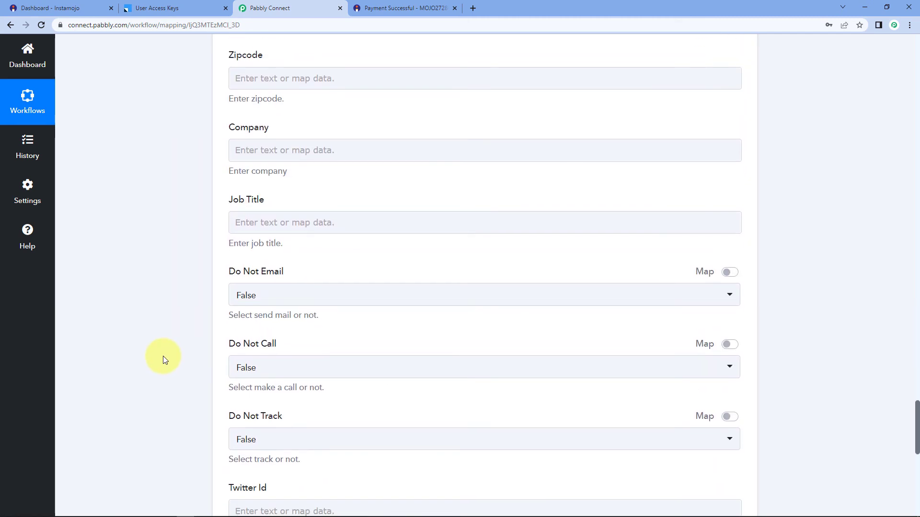
pyautogui.scroll(-6, 163, 356)
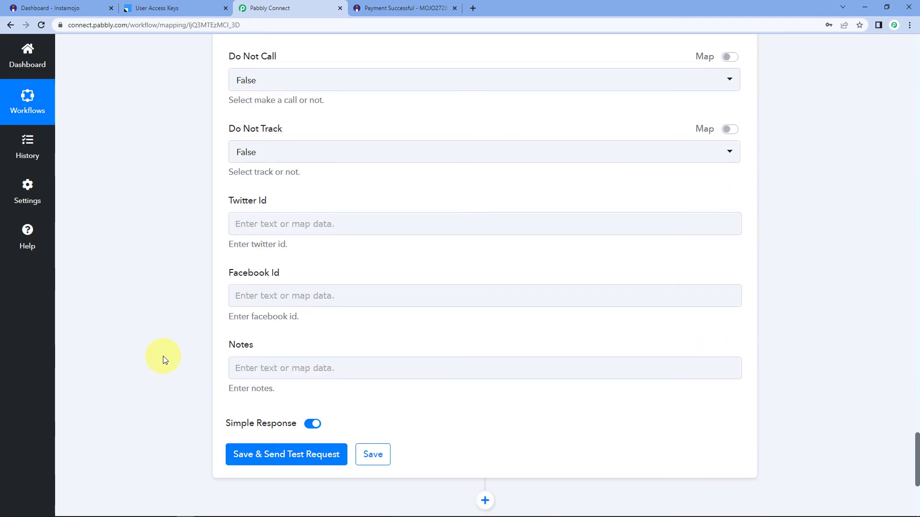
pyautogui.scroll(-3, 175, 297)
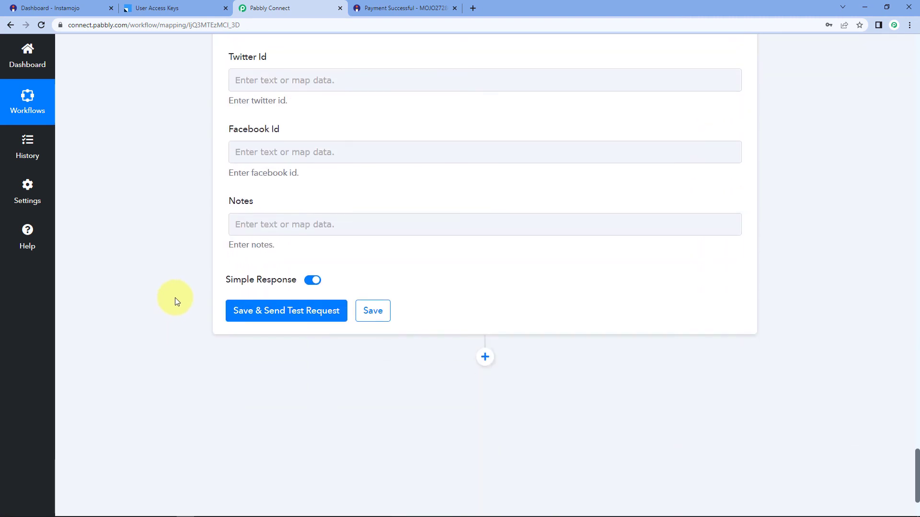
# Save the lead step and send a test request, getting Status Success with a message ID.
pyautogui.click(287, 317)
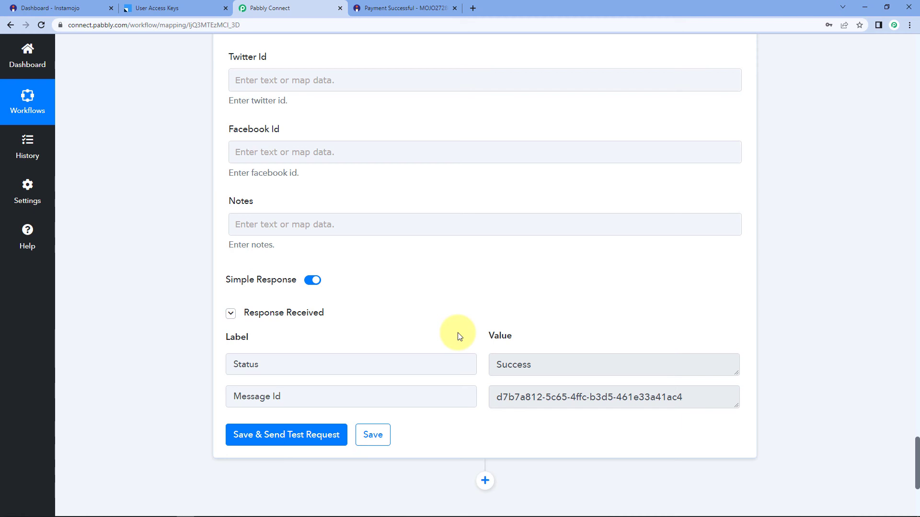
pyautogui.click(181, 5)
# Check LeadSquared's Manage Leads list for the new Prospect test lead, then return to Pabbly Connect.
pyautogui.moveTo(514, 48)
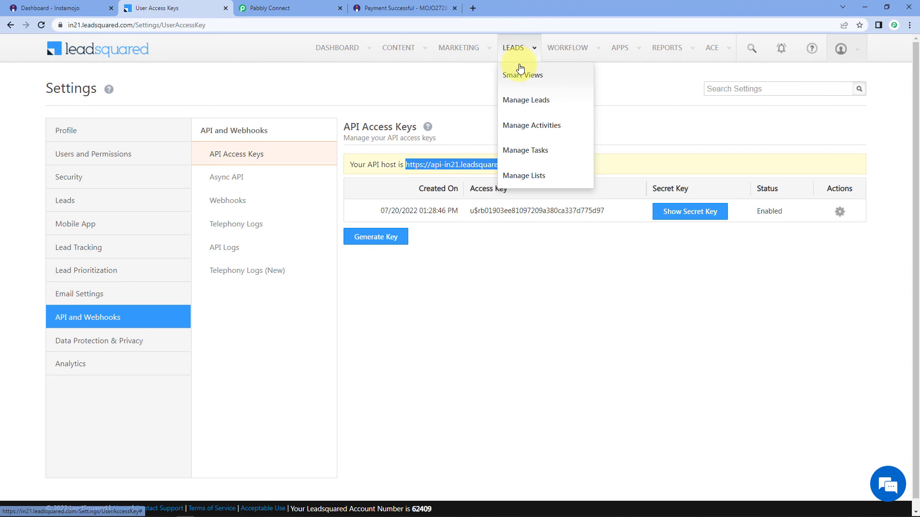
pyautogui.click(540, 102)
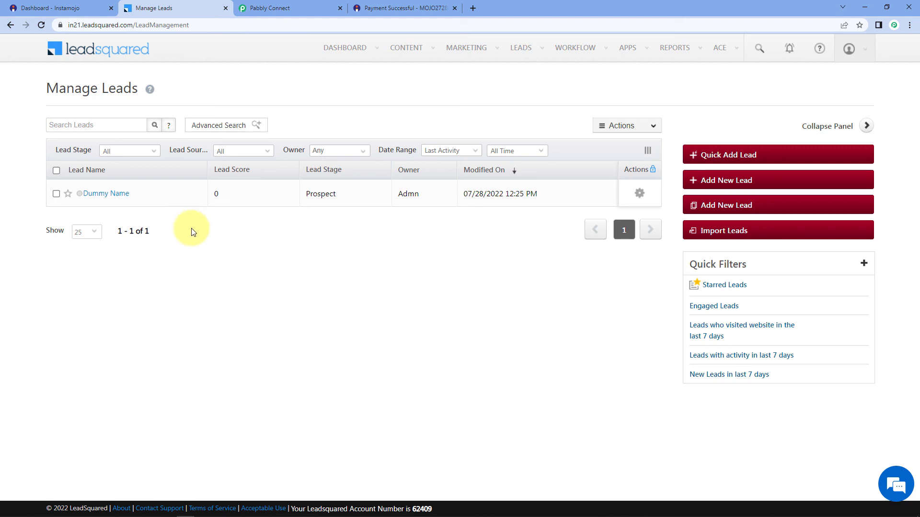
pyautogui.click(276, 8)
pyautogui.scroll(5, 805, 169)
# Collapse the Instamojo New Sale trigger step to show all four workflow steps compactly.
pyautogui.scroll(15, 803, 169)
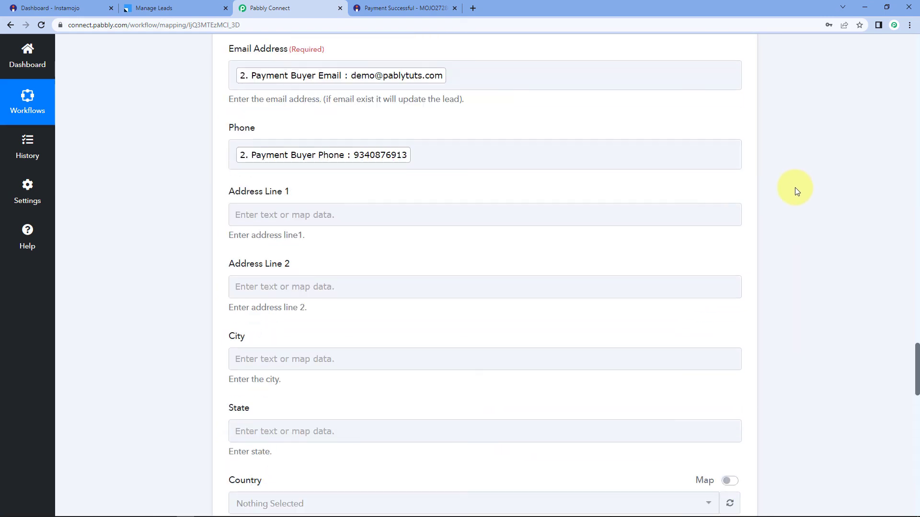
pyautogui.scroll(15, 752, 158)
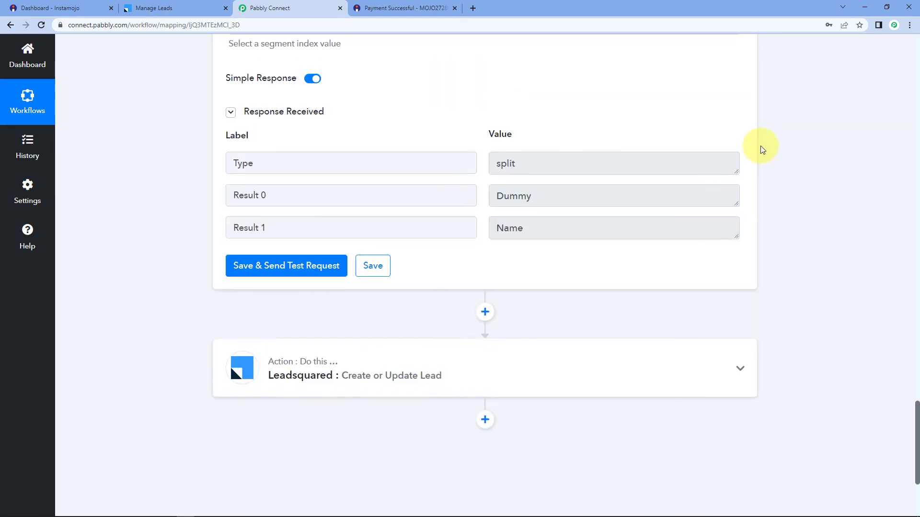
pyautogui.scroll(15, 757, 180)
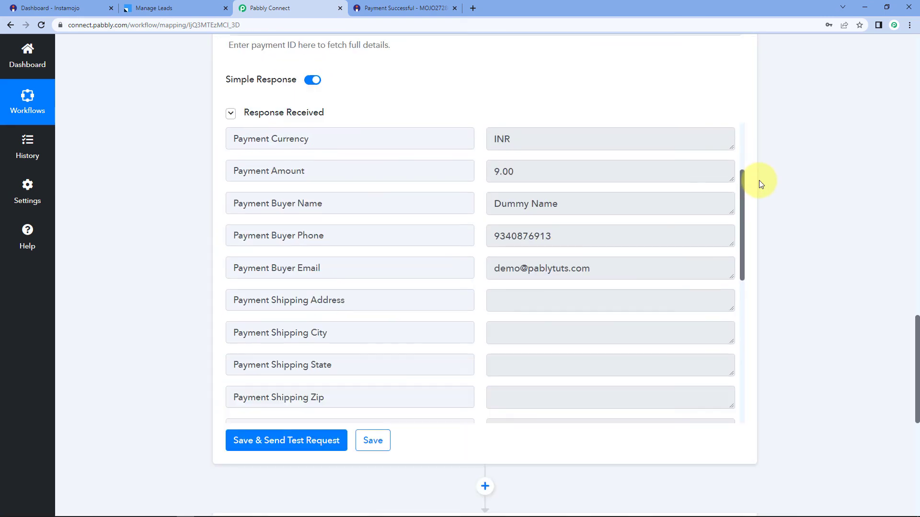
pyautogui.scroll(15, 743, 210)
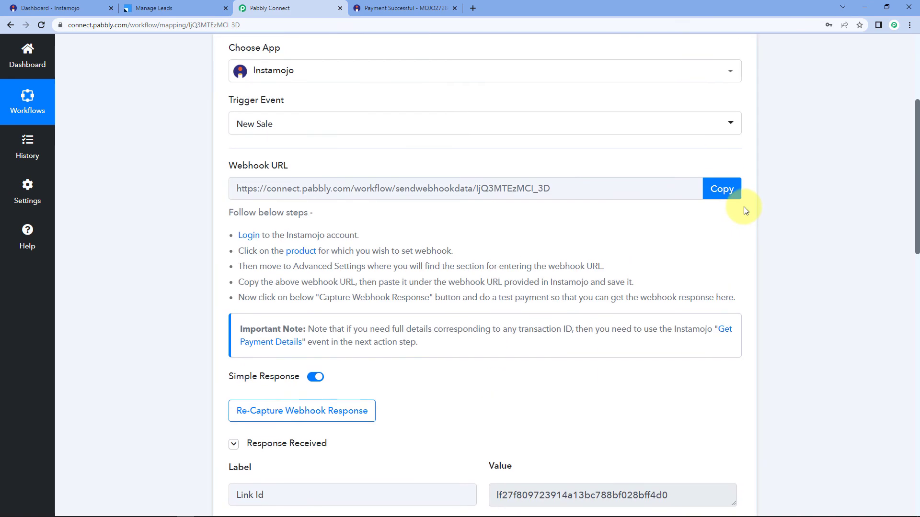
pyautogui.click(680, 222)
pyautogui.scroll(-1, 144, 189)
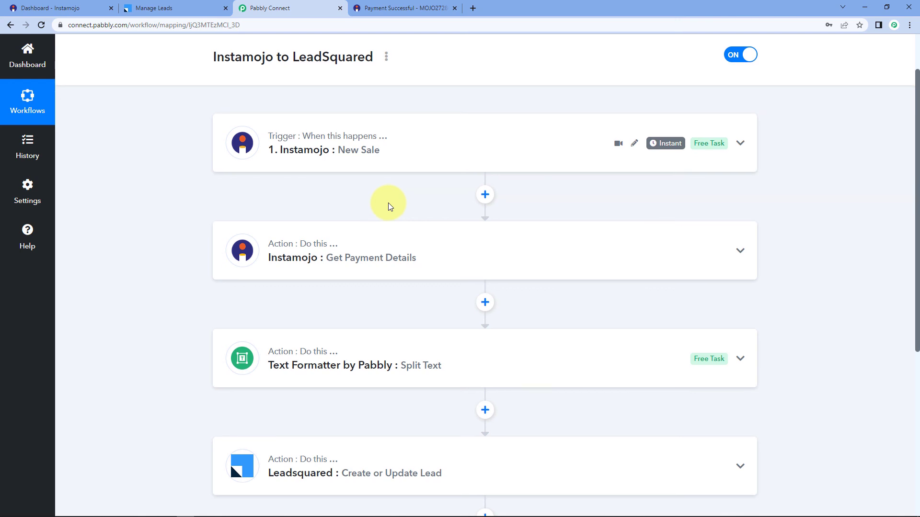
pyautogui.scroll(-3, 388, 203)
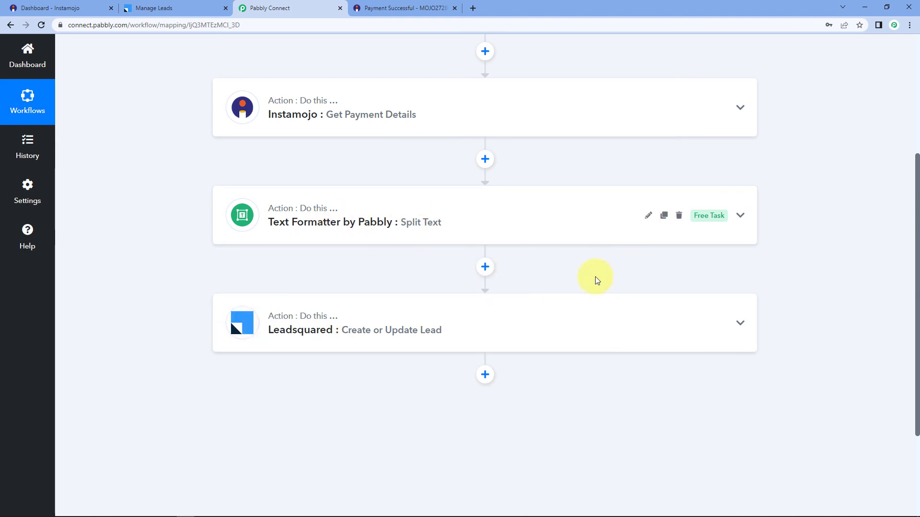
pyautogui.scroll(2, 594, 268)
pyautogui.scroll(3, 594, 264)
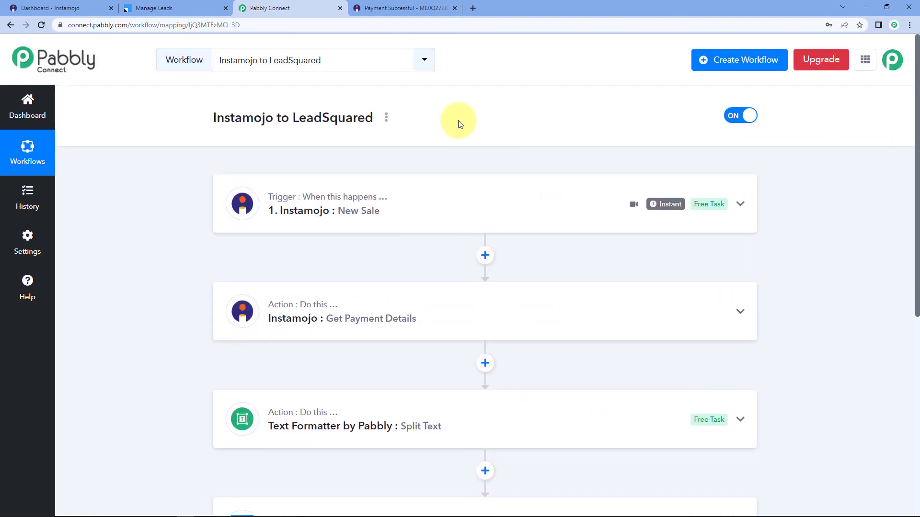